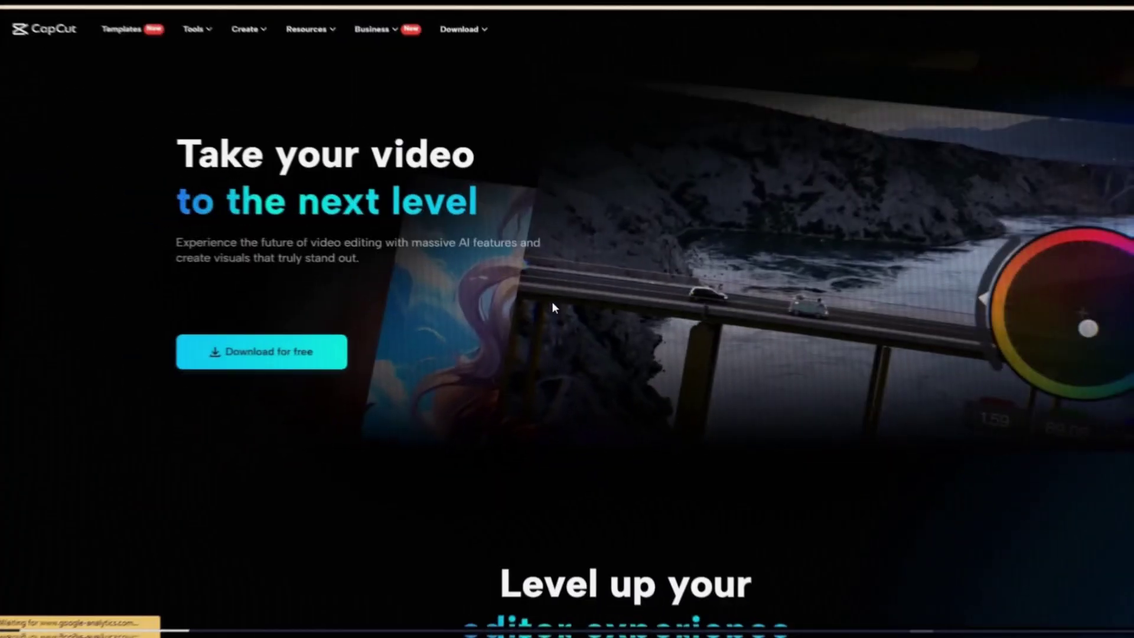
- Scroll through the import dialog's file list to find the clips to import
scroll(553, 305, "down", 10)
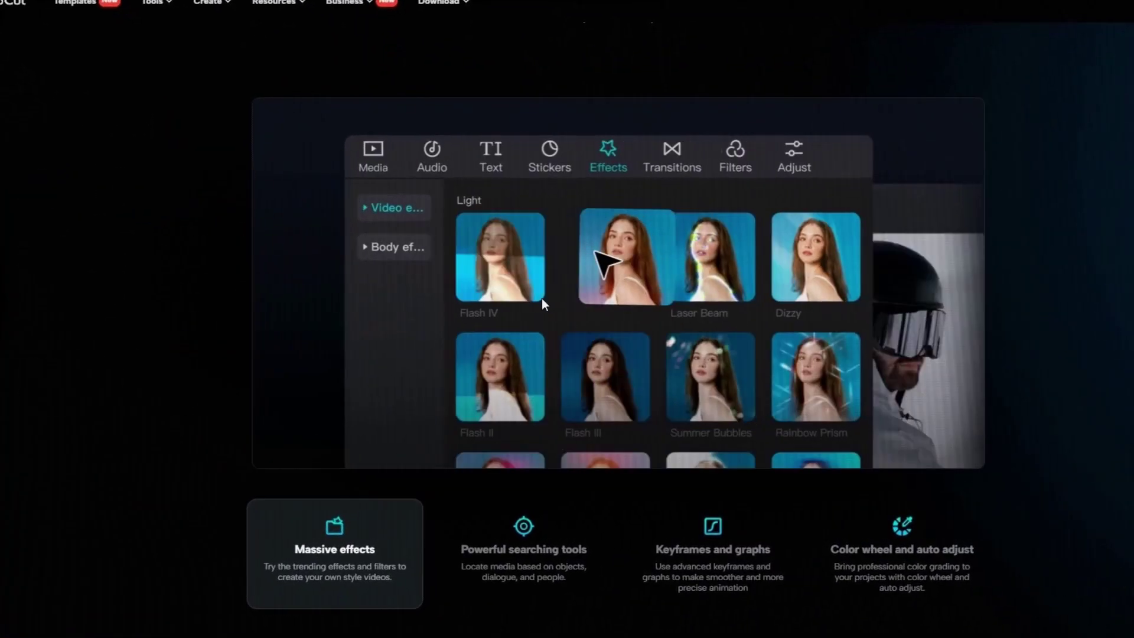
scroll(544, 298, "down", 15)
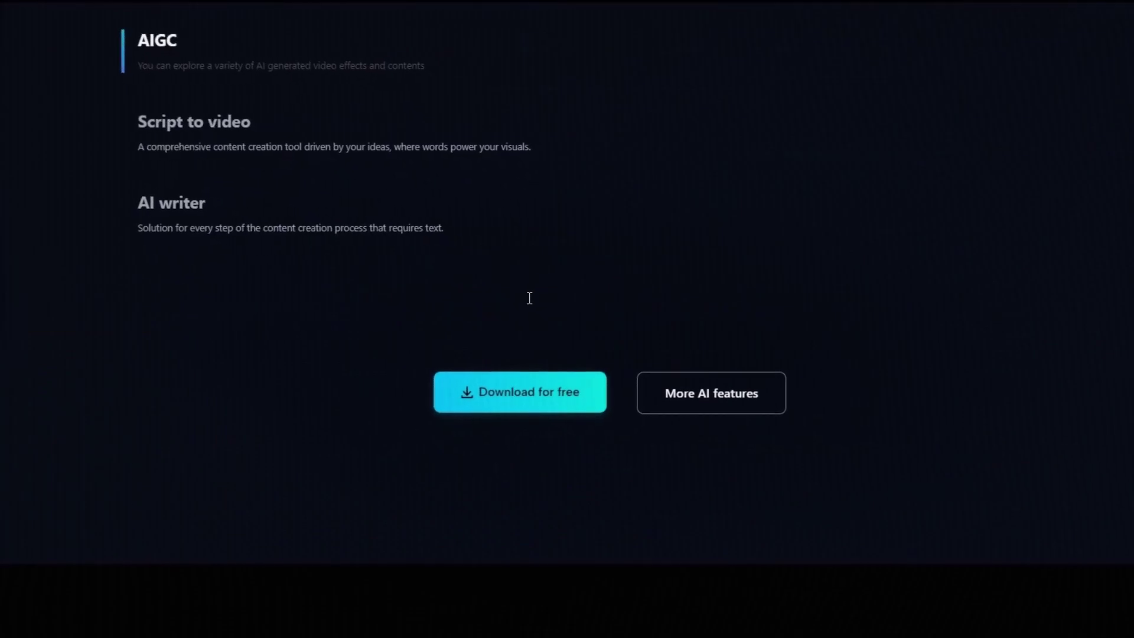
scroll(529, 297, "down", 20)
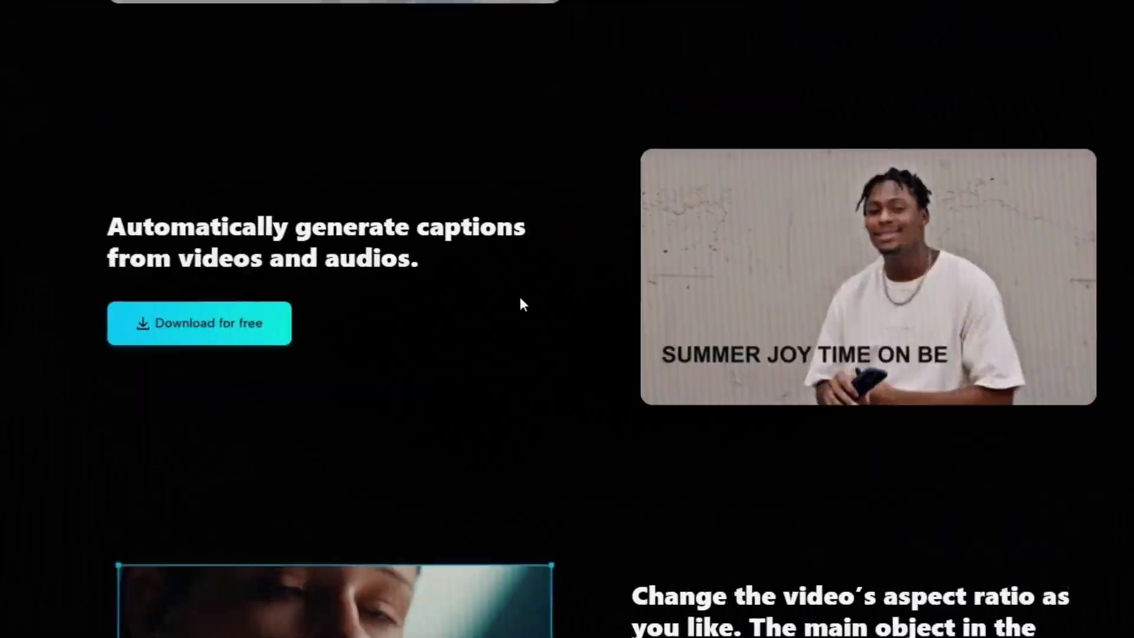
scroll(520, 301, "down", 20)
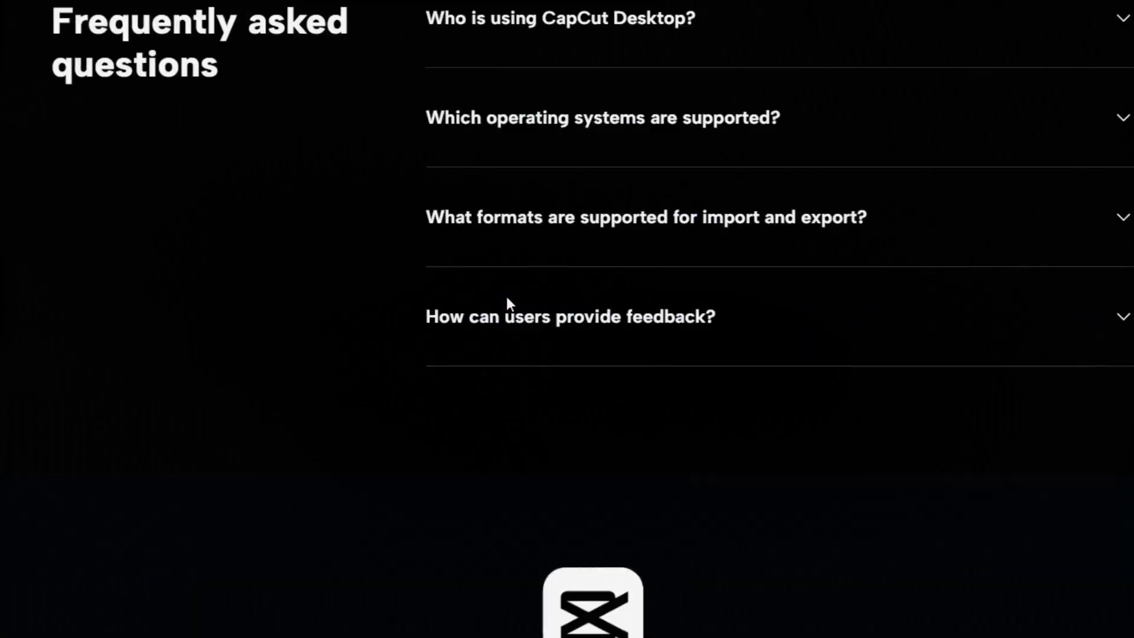
scroll(505, 300, "down", 10)
scroll(499, 303, "up", 5)
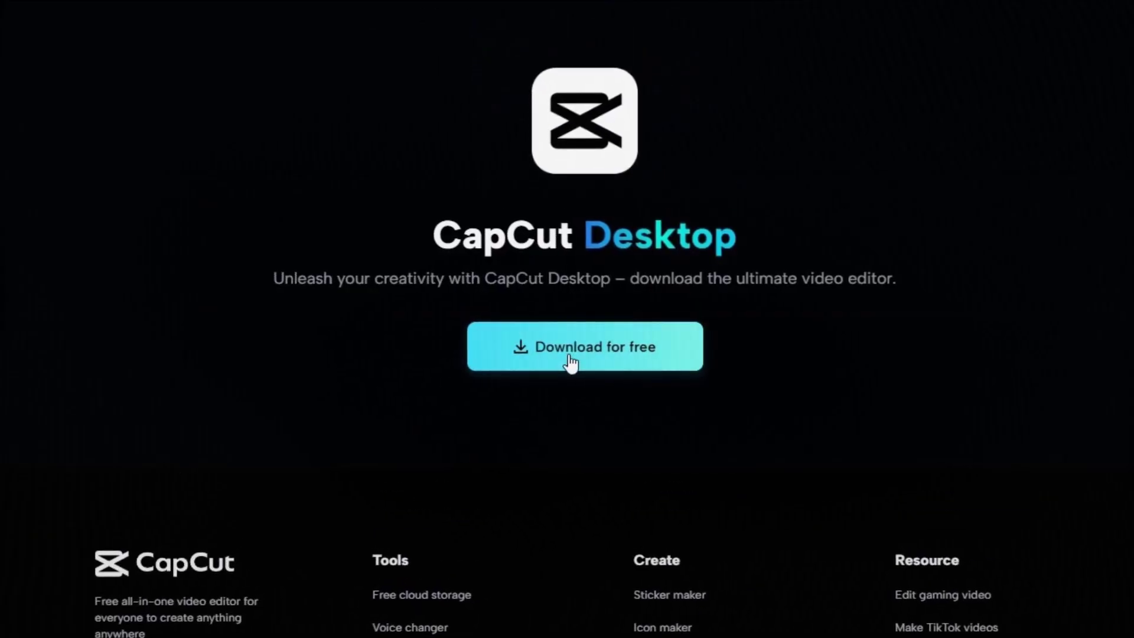
scroll(546, 529, "down", 5)
scroll(546, 526, "up", 20)
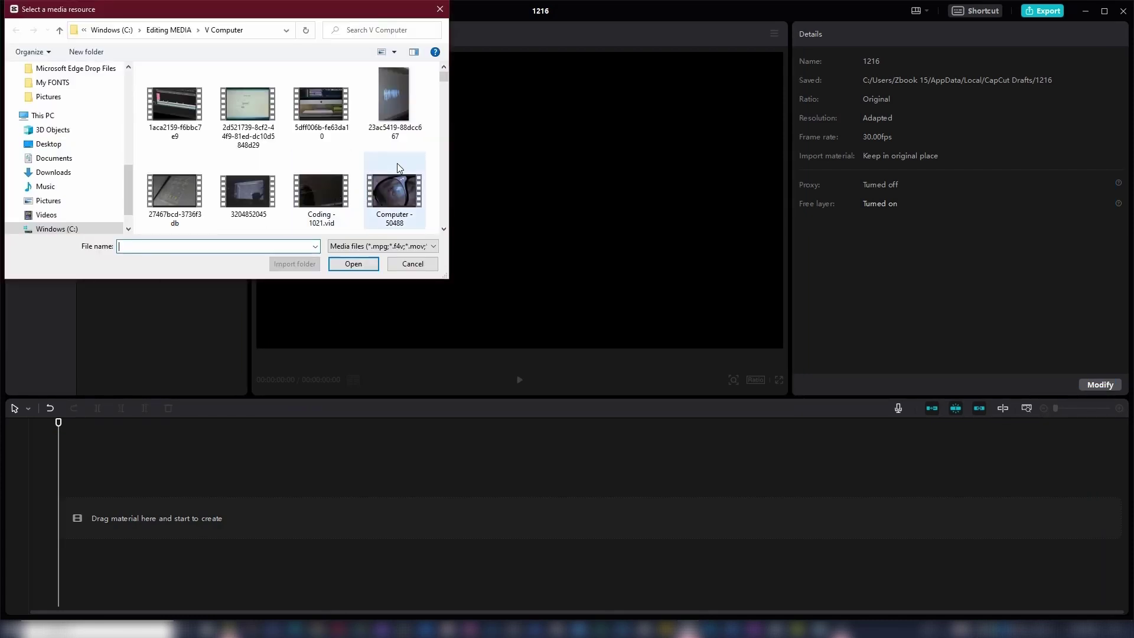
- Import six videos: Computer - 50488, Coding - 1021, 27467bcd, 1aca2159, 2d521739 and the MacBook clip
left_click(393, 191)
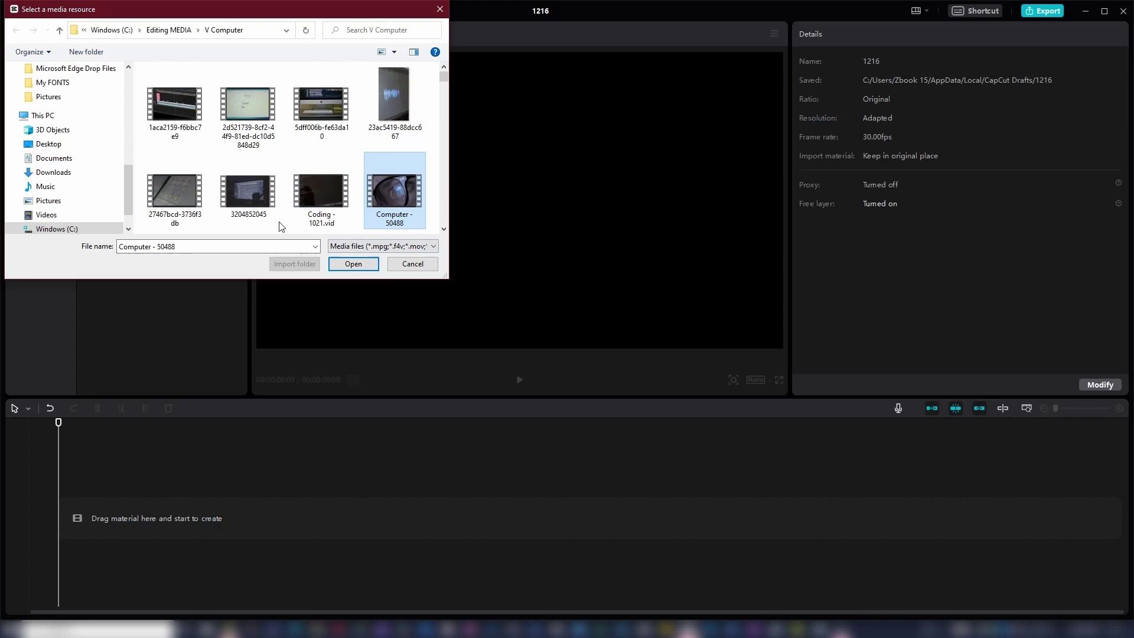
left_click(328, 196, "ctrl")
left_click(185, 210, "ctrl")
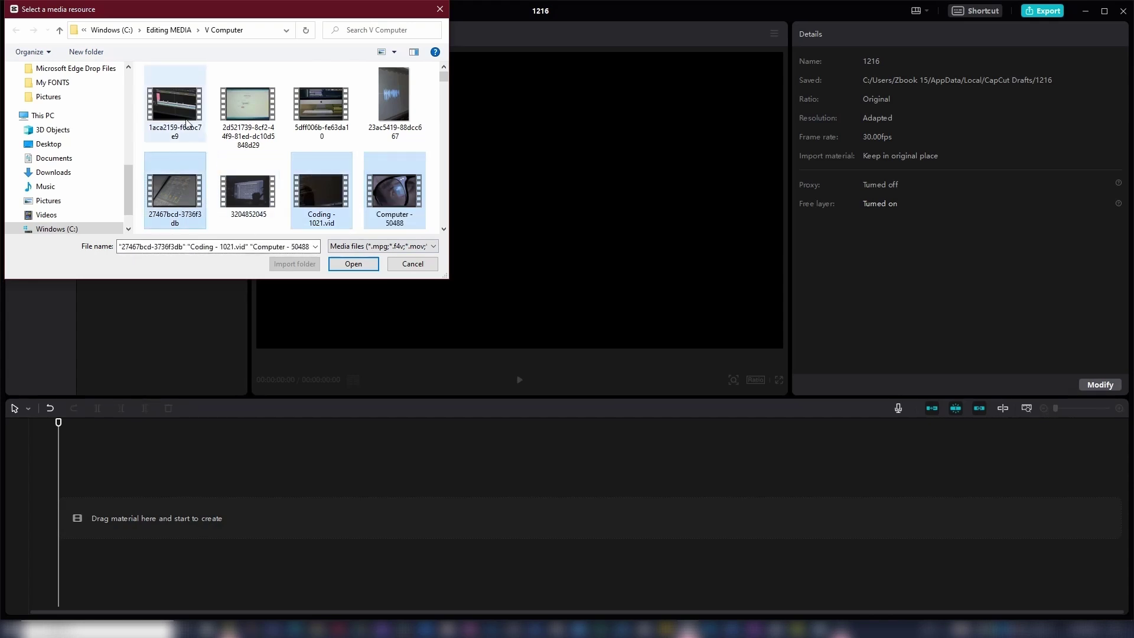
left_click(186, 122, "ctrl")
left_click(248, 118, "ctrl")
scroll(249, 114, "down", 5)
left_click(175, 106, "ctrl")
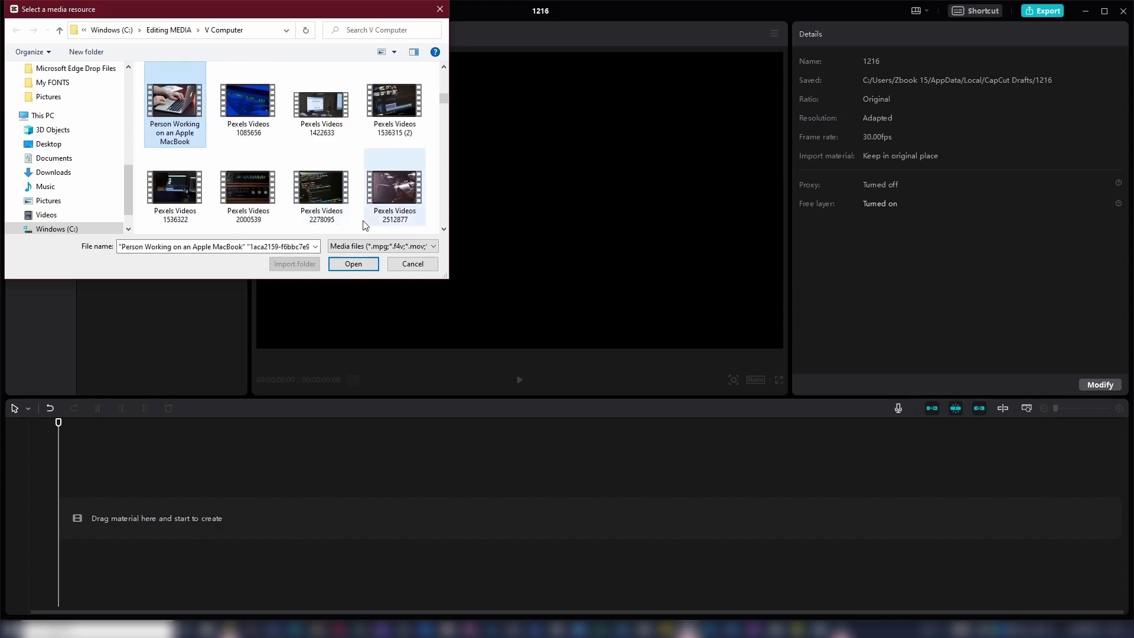
left_click(353, 264)
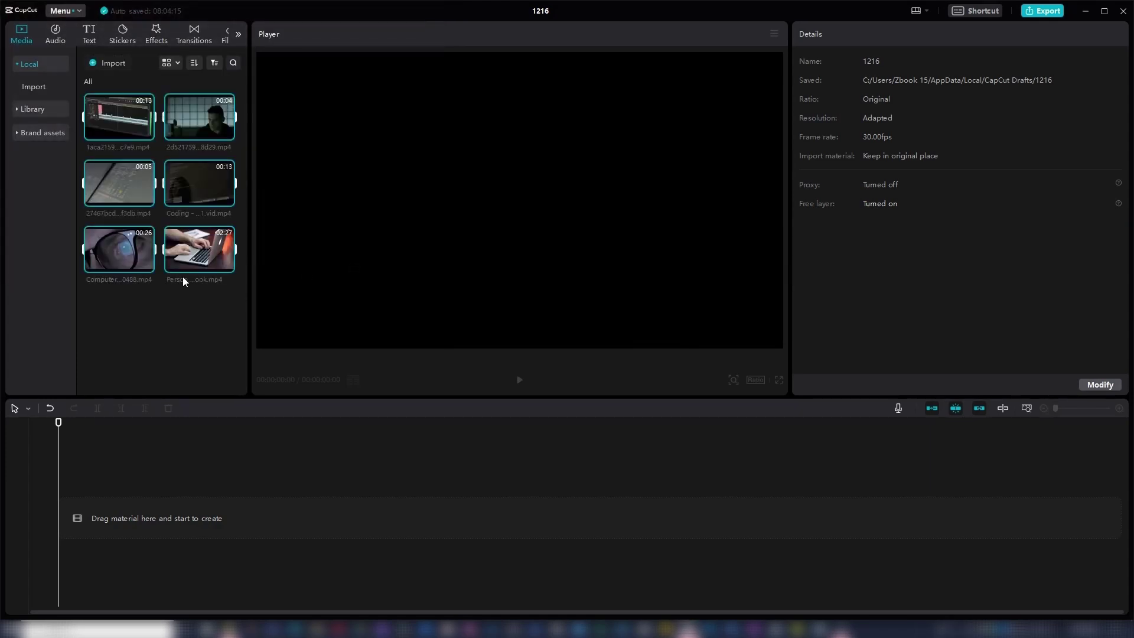
- Import every sound effect from the SFX - Premium folder
left_click(182, 338)
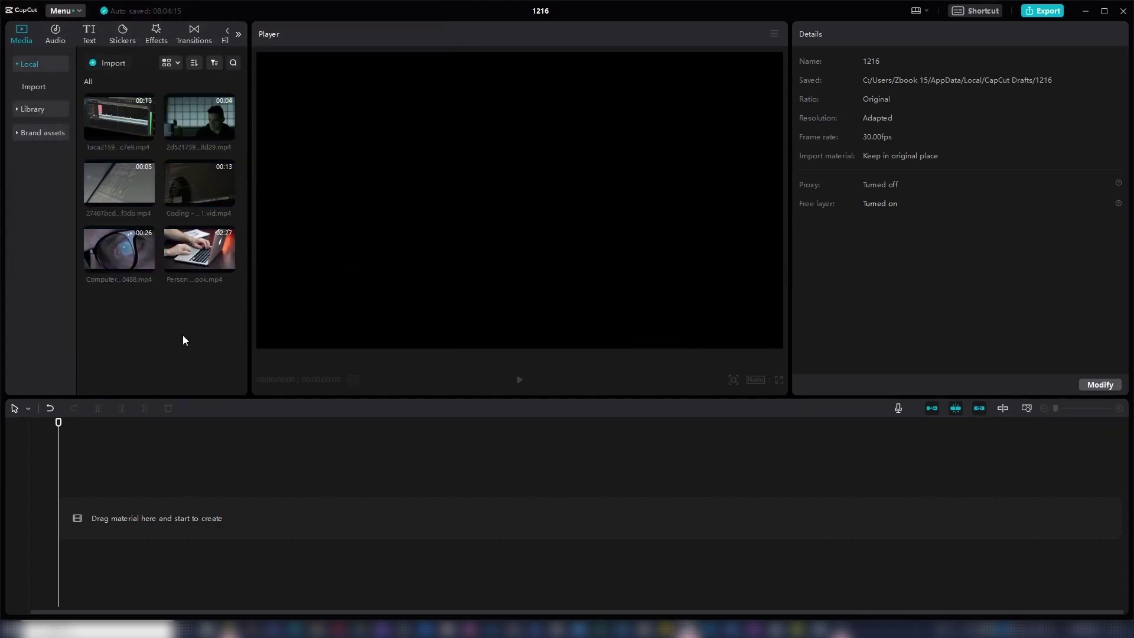
key("ctrl+i")
key("ctrl+a")
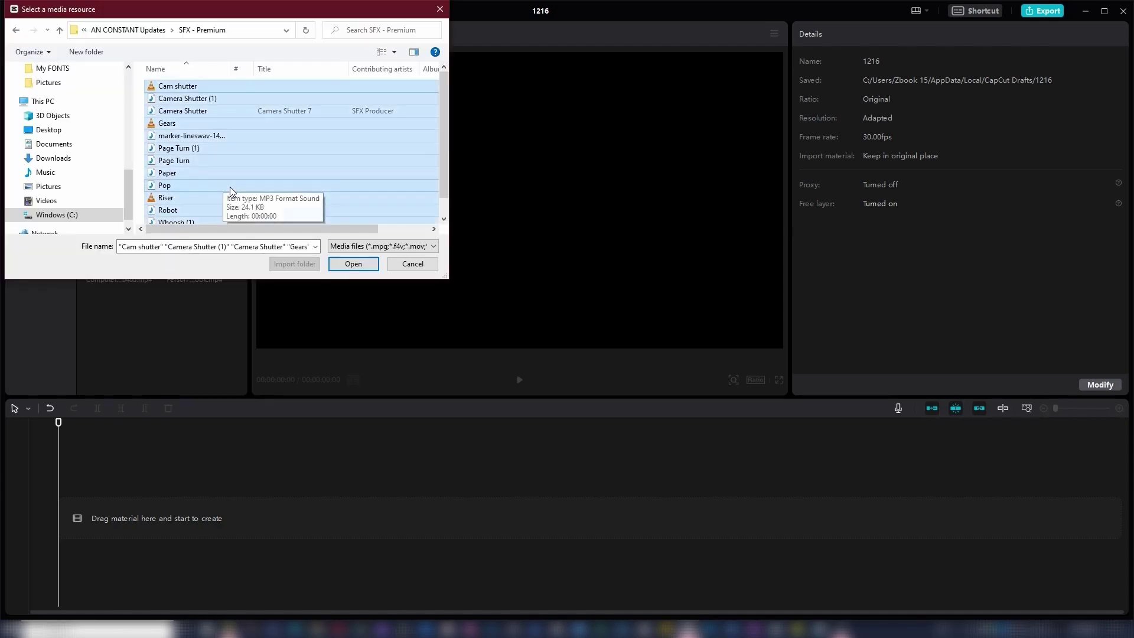
left_click(353, 264)
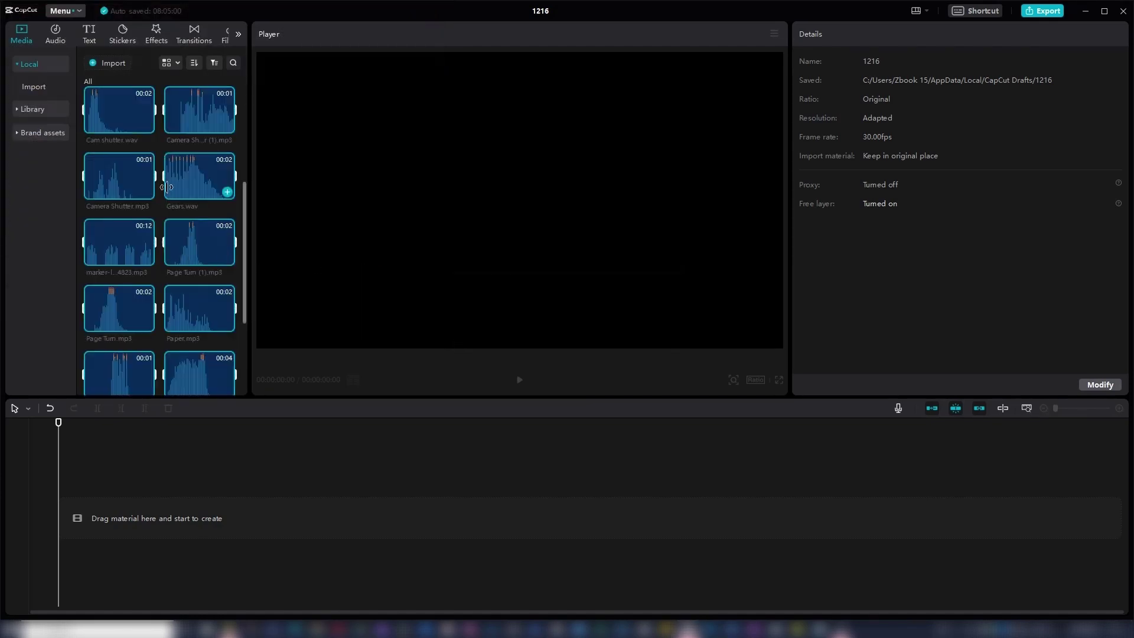
- Preview the 27467bcd, Coding, 2d521739 and 1aca2159 clips and the Camera Shutter (1) sound
scroll(167, 186, "up", 4)
left_click(127, 166)
left_click(196, 181)
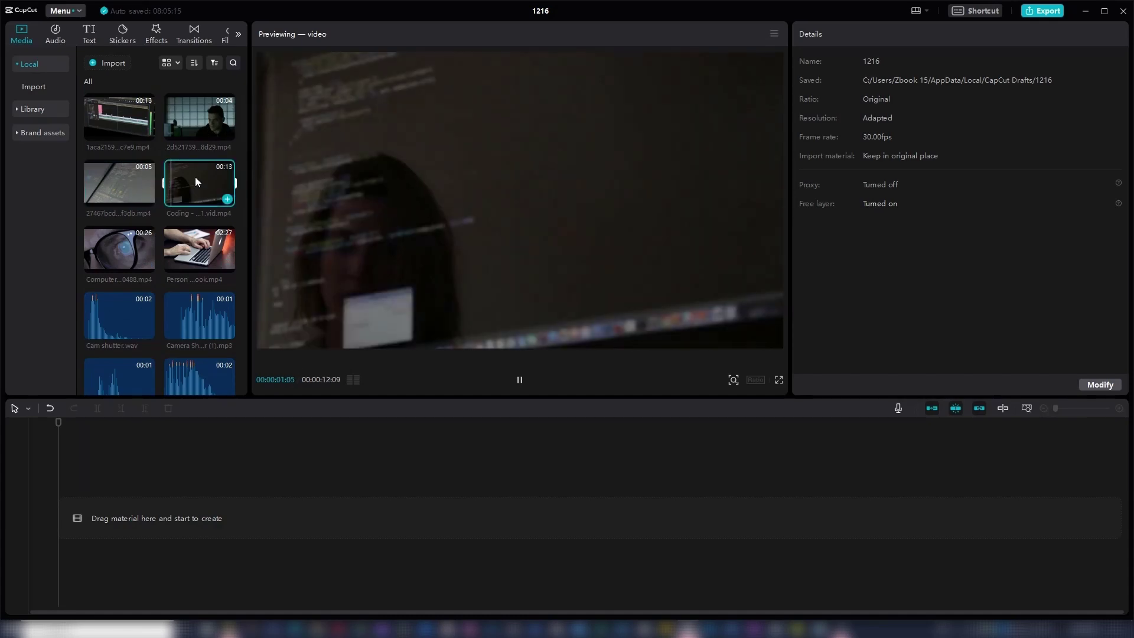
left_click(184, 129)
left_click(109, 116)
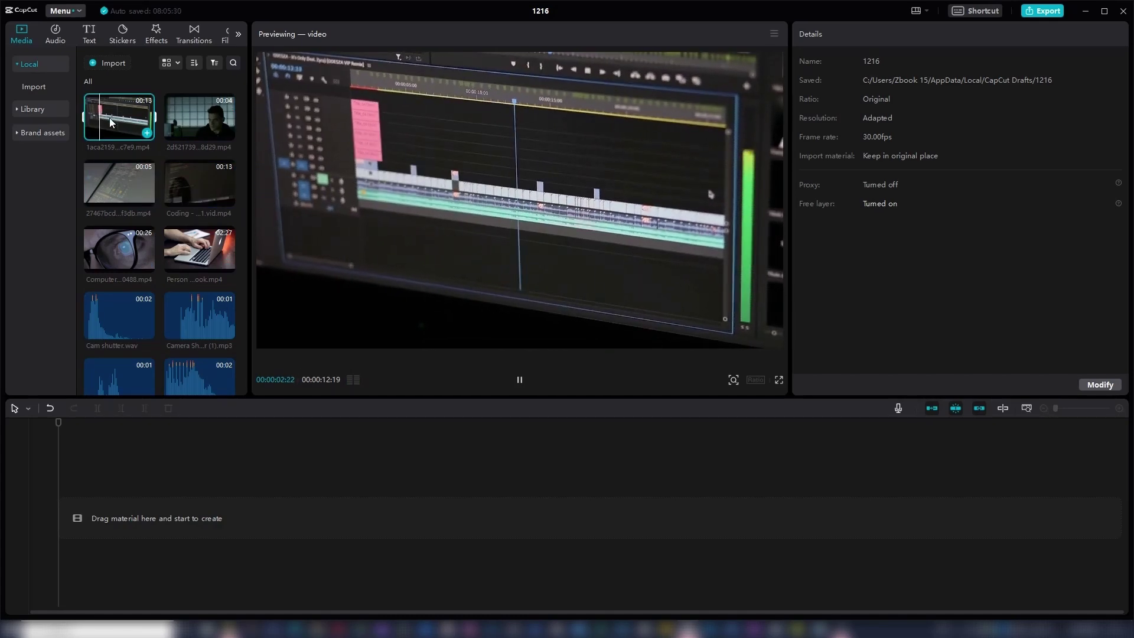
left_click(195, 313)
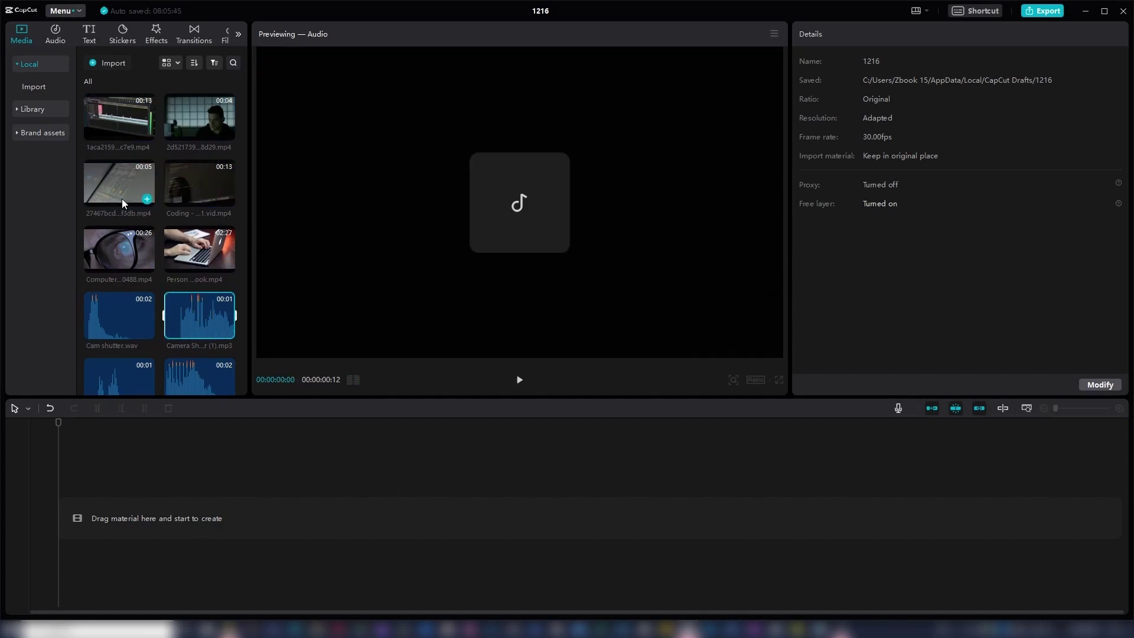
- Place 27467bcd on the main track, then append 1aca2159 right after it
left_click_drag(114, 187, 66, 522)
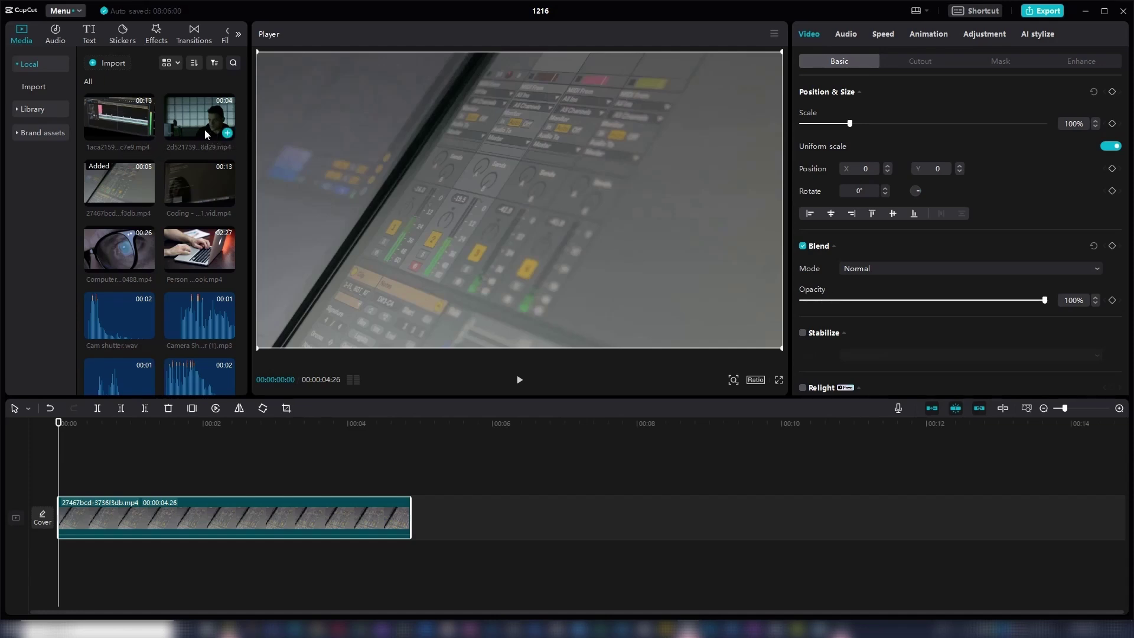
left_click_drag(60, 428, 410, 439)
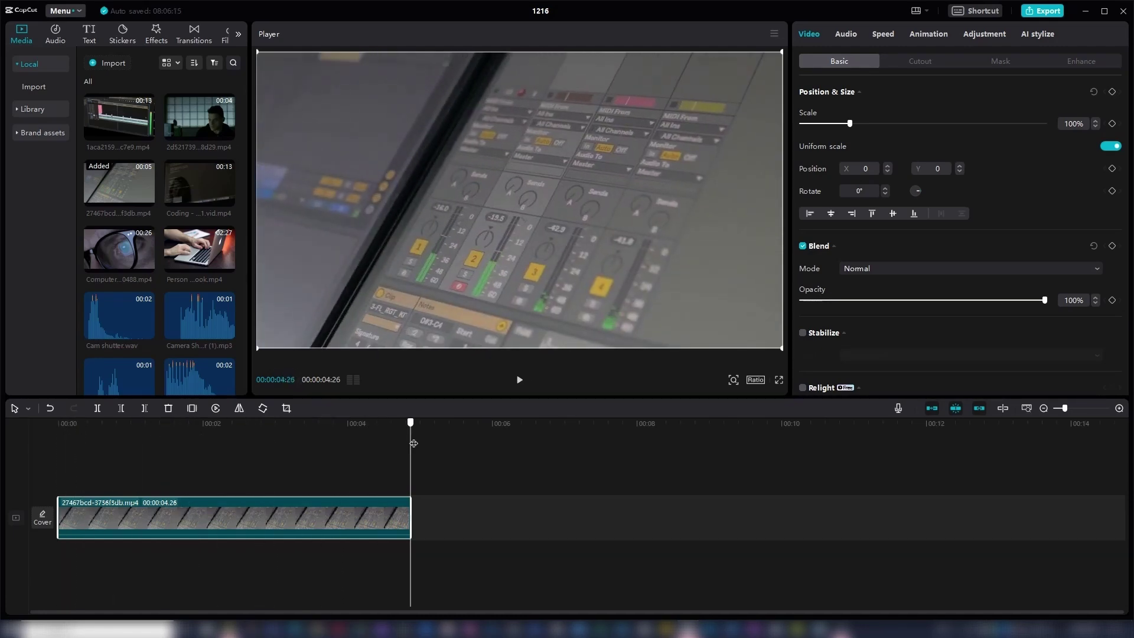
left_click(147, 132)
left_click_drag(199, 318, 65, 564)
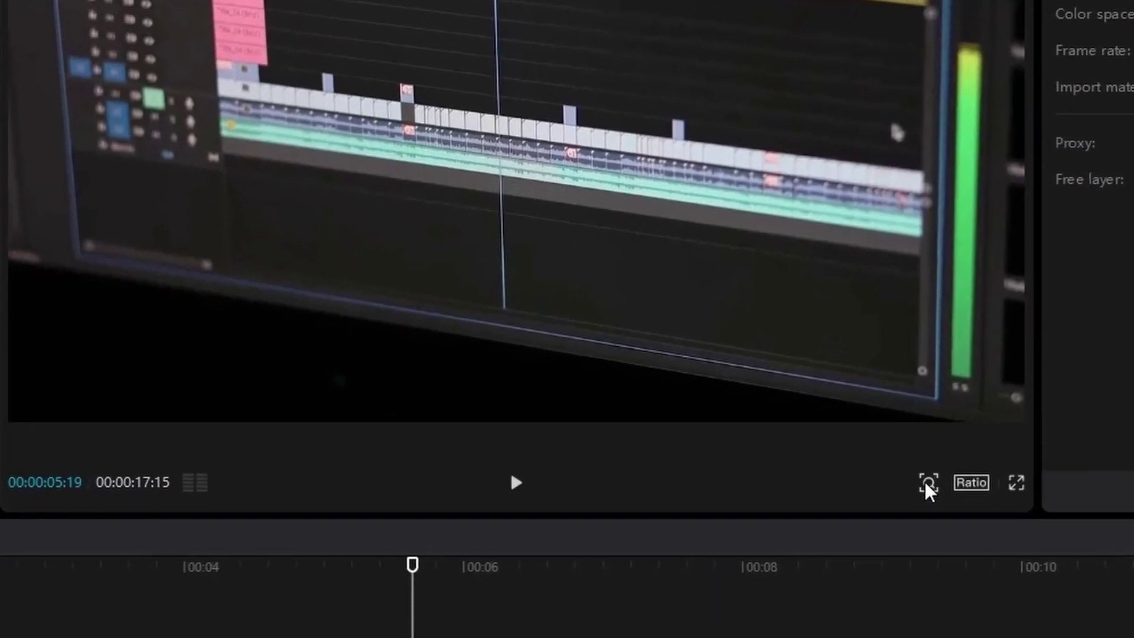
left_click(924, 480)
mouse_move(884, 506)
left_mouse_down()
mouse_move(921, 496)
mouse_move(871, 499)
mouse_move(893, 502)
left_mouse_up()
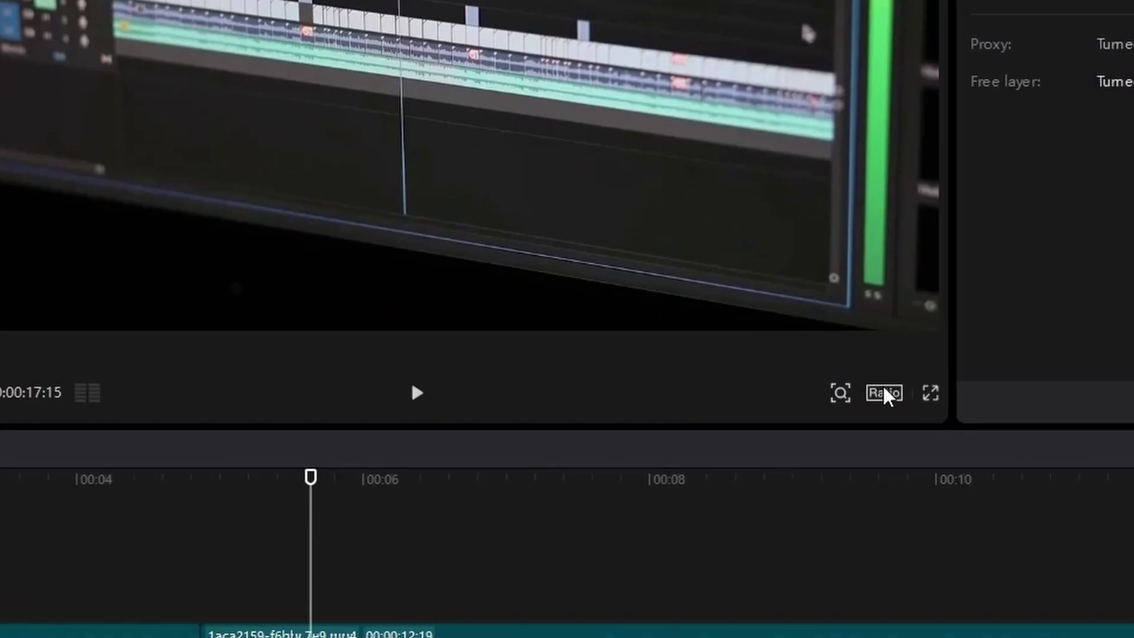
left_click(978, 461)
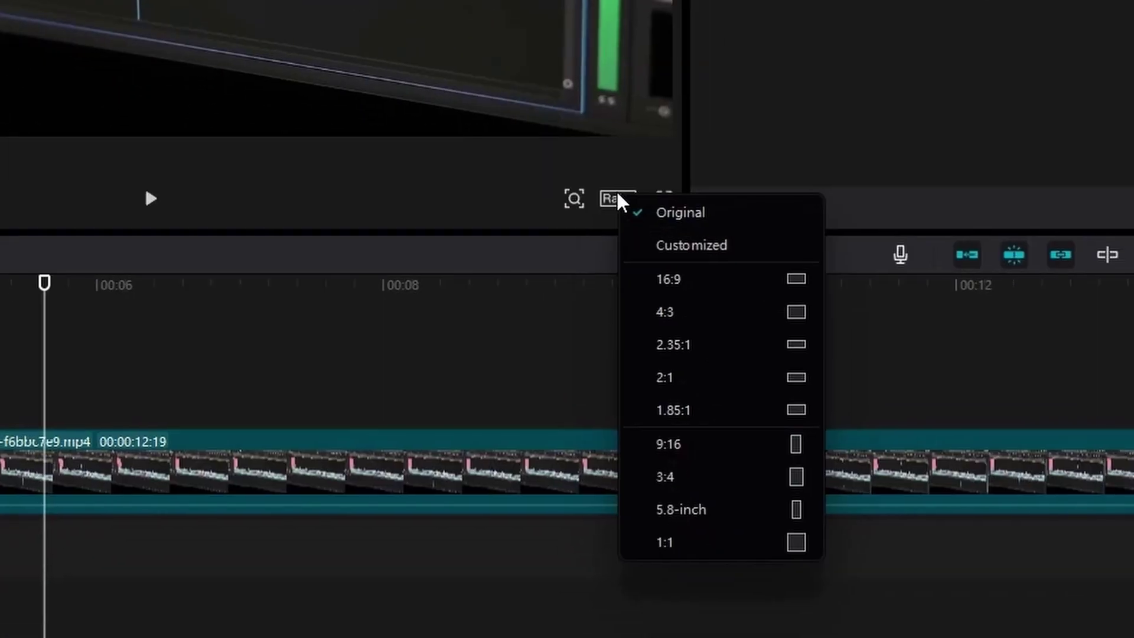
left_click(652, 292)
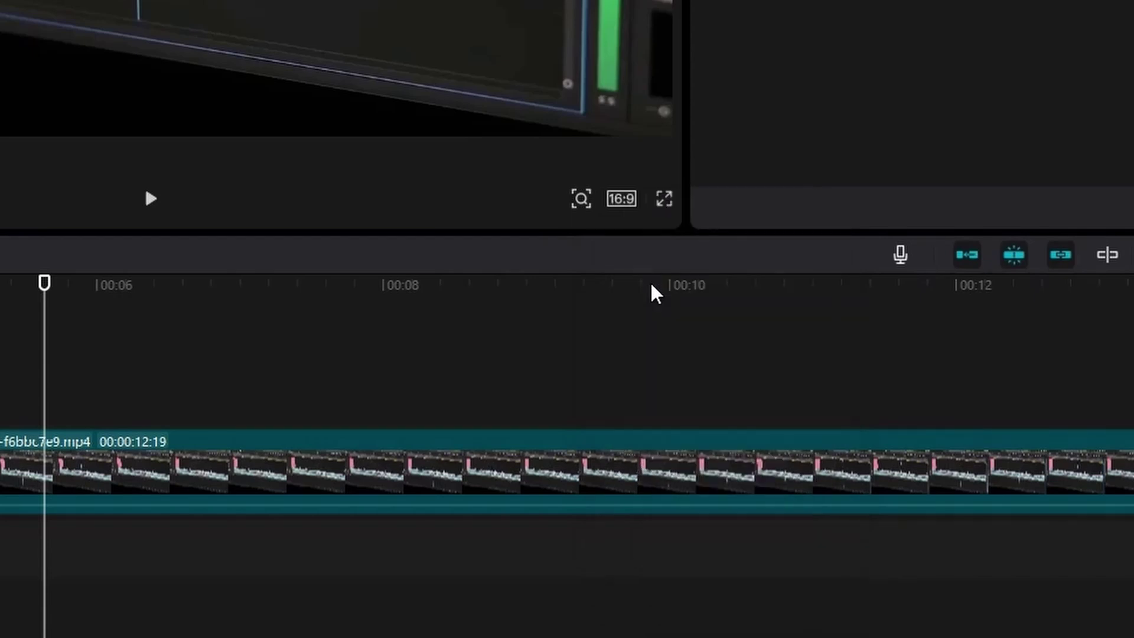
left_click(617, 200)
left_click(654, 322)
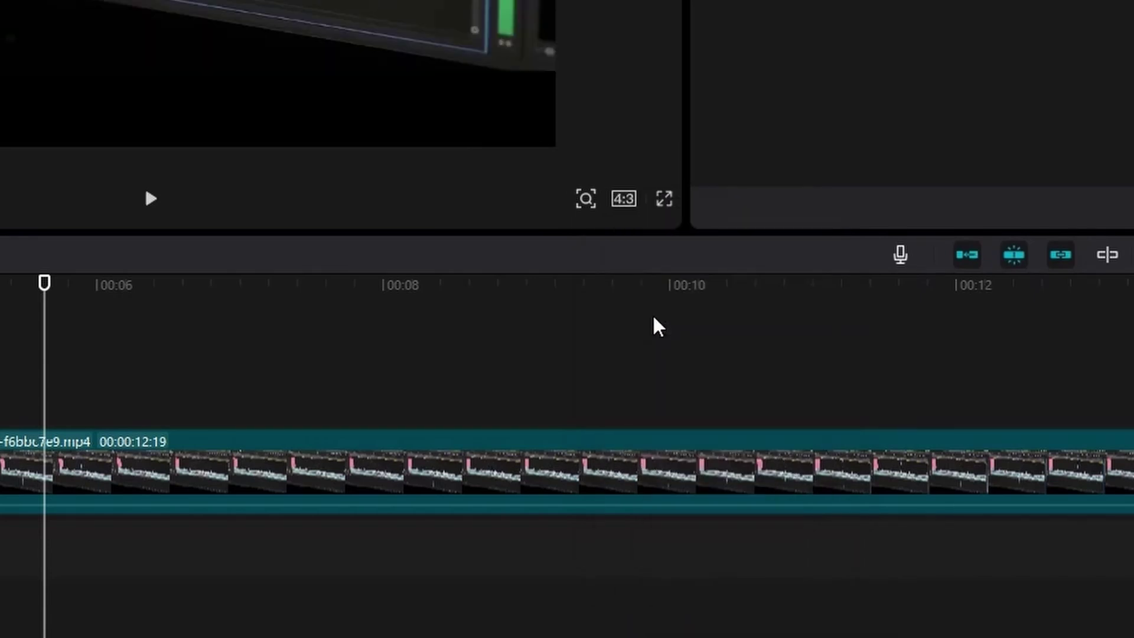
left_click(624, 207)
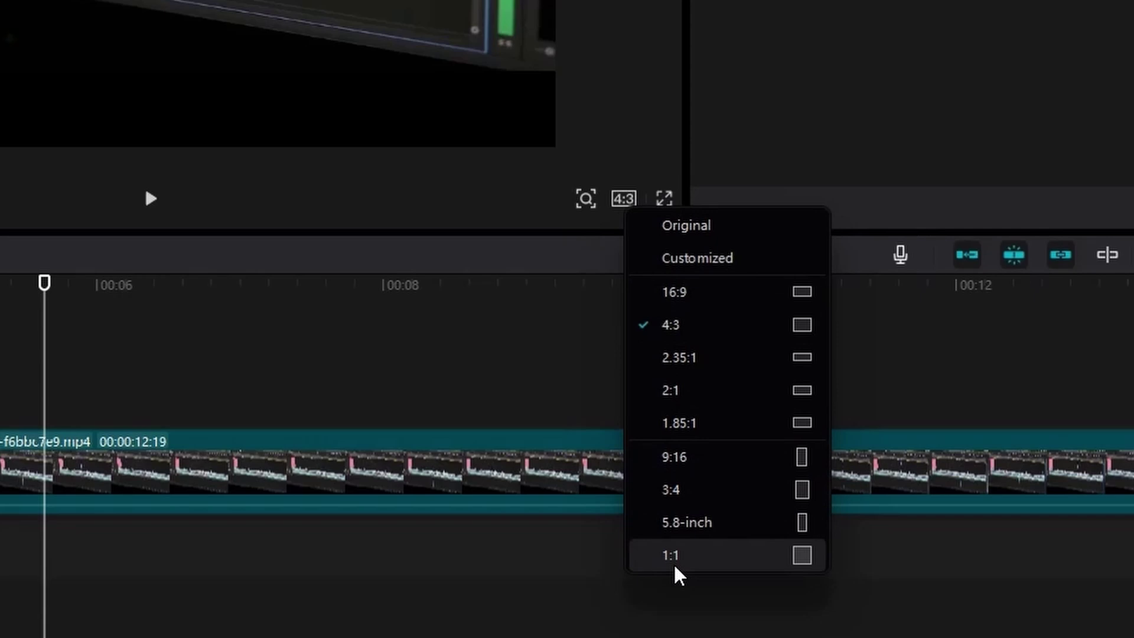
left_click(686, 466)
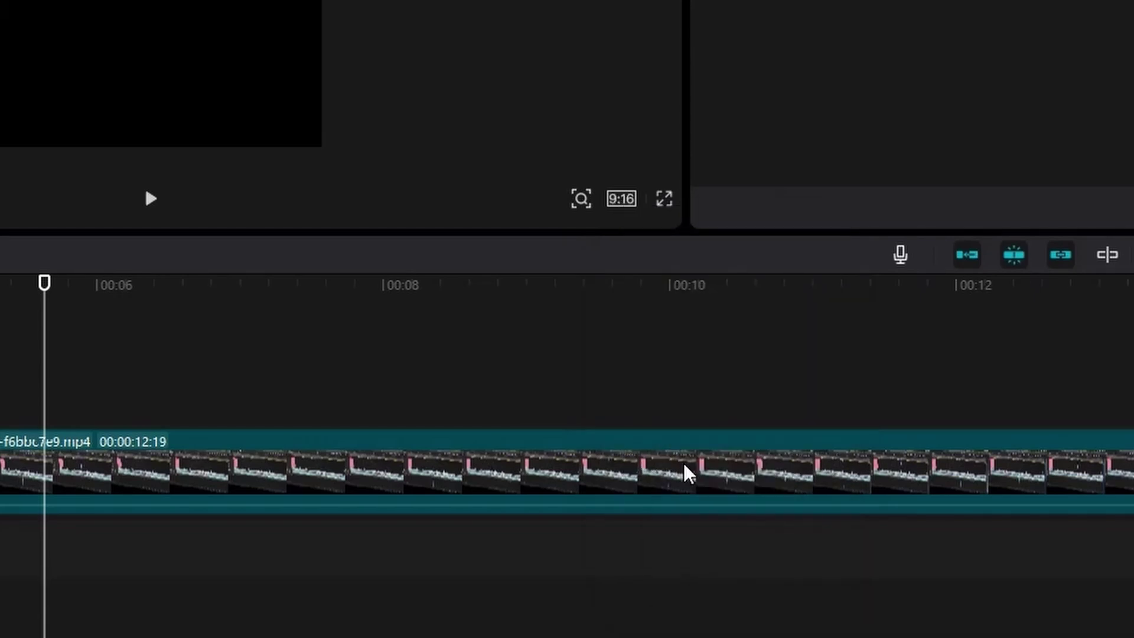
left_click(620, 198)
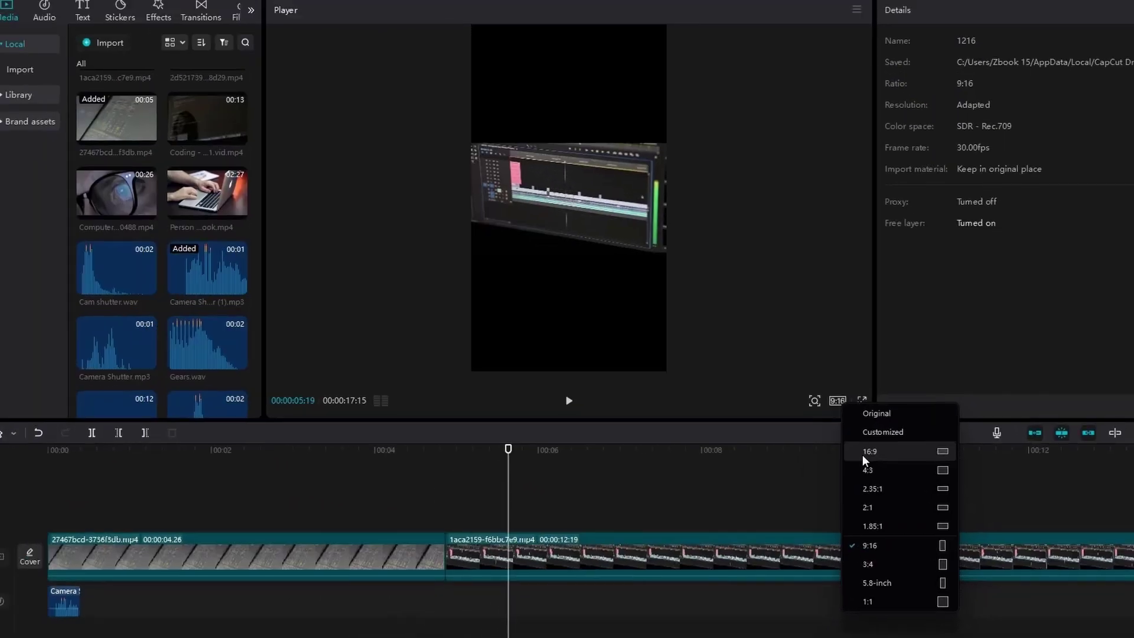
left_click(792, 399)
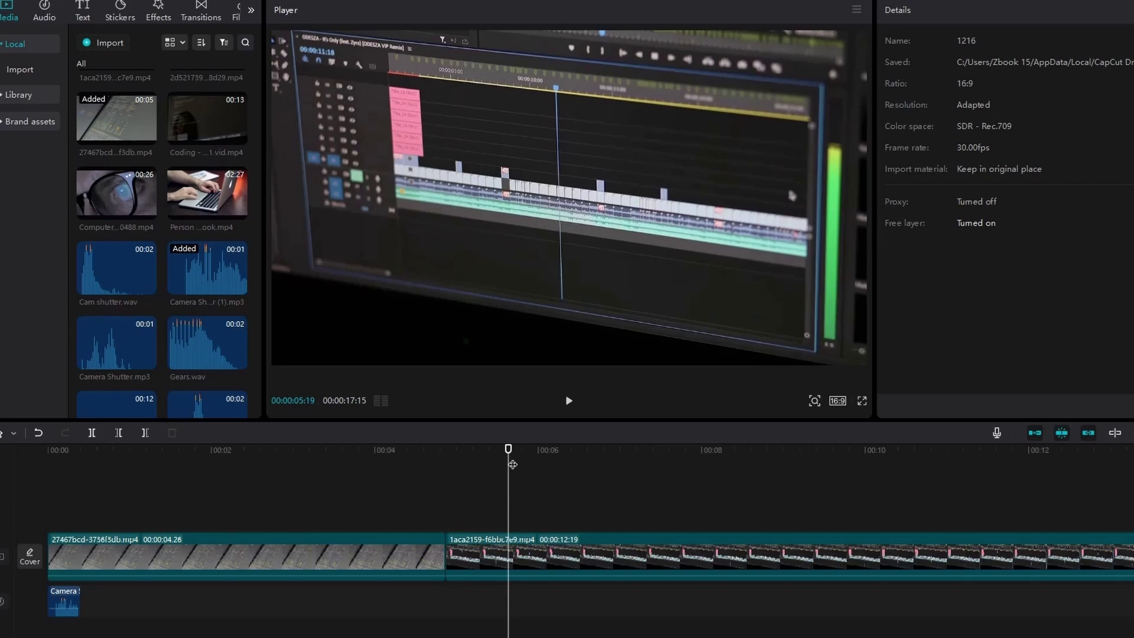
left_click_drag(507, 461, 32, 465)
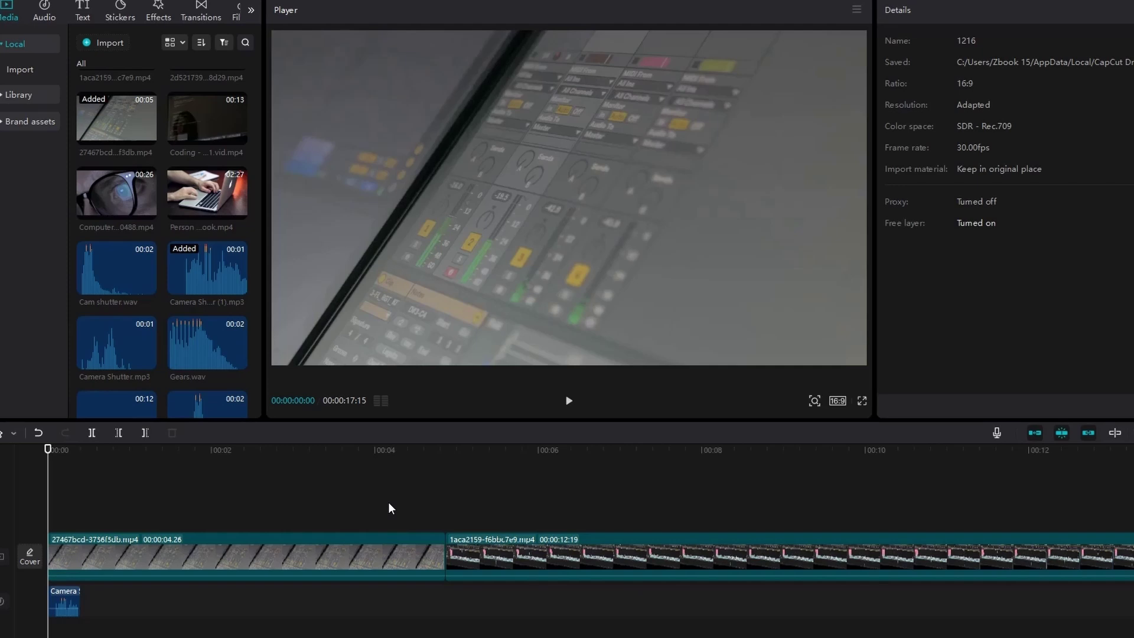
- Select the first clip and look through its Cutout, Mask and Enhance options
left_click(297, 555)
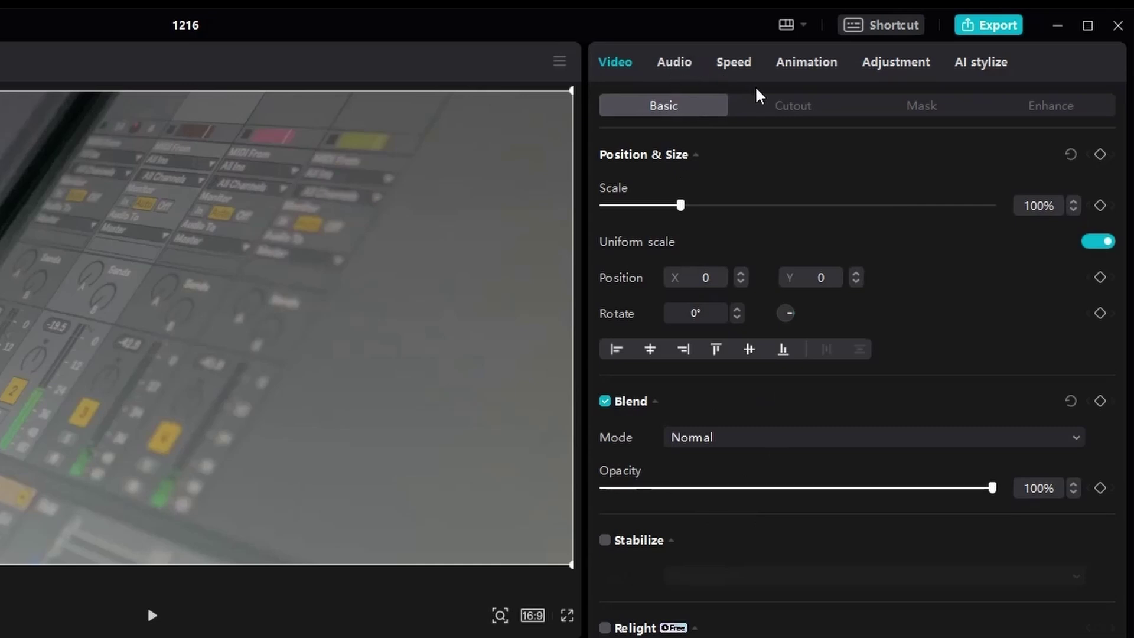
left_click(792, 106)
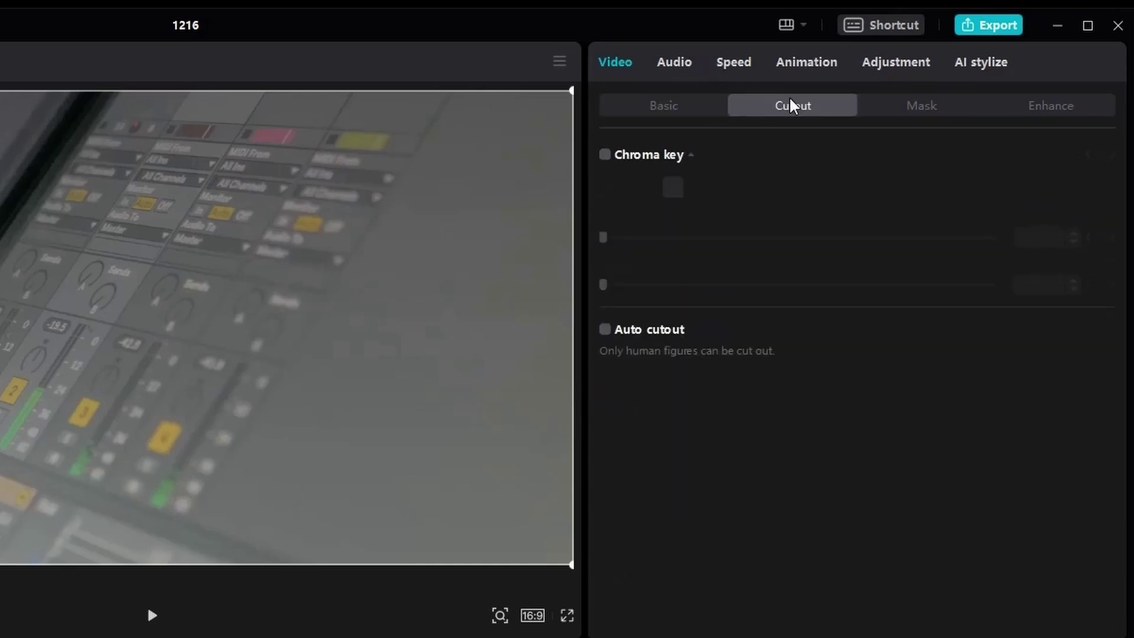
left_click(924, 113)
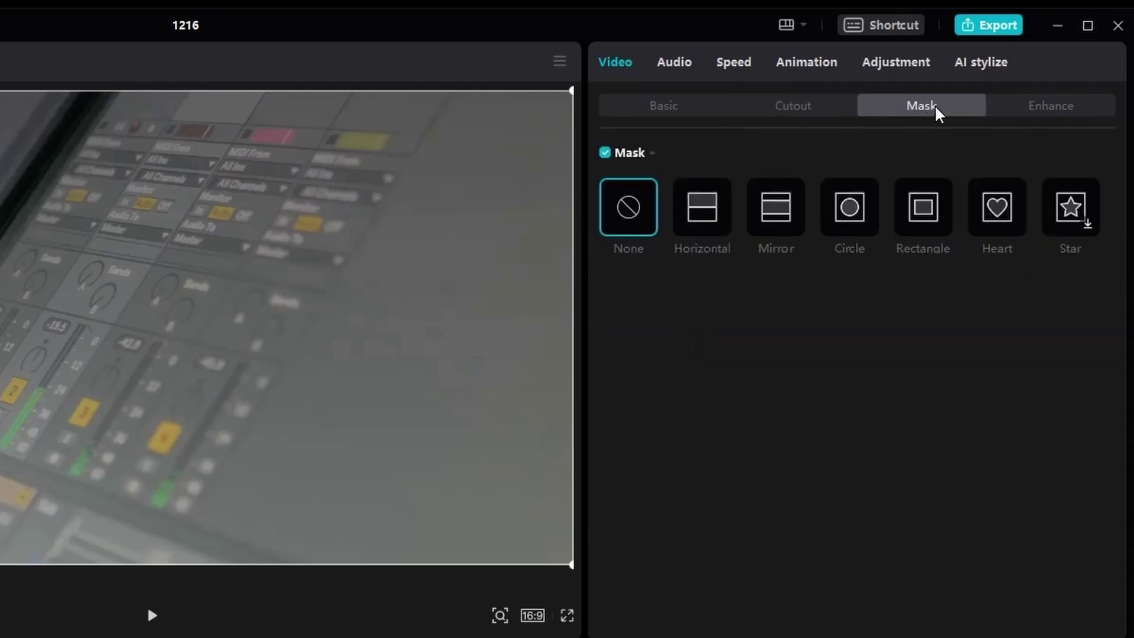
left_click(1055, 110)
- Try enlarging the clip under Basic, then reset Position & Size to 100% scale
left_click(676, 112)
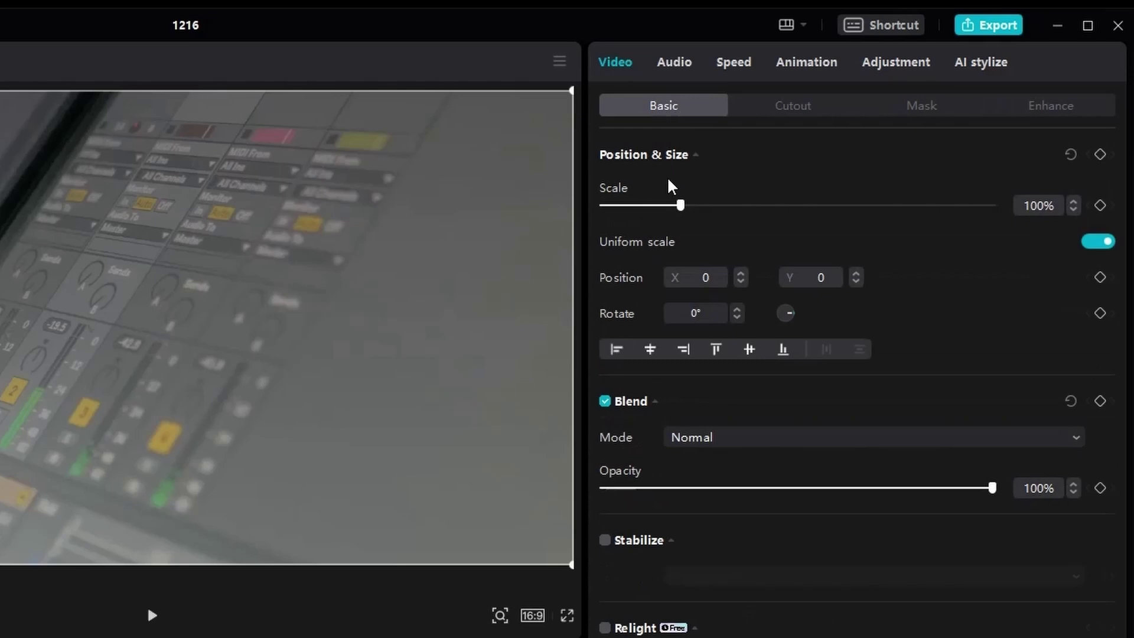
mouse_move(680, 207)
left_mouse_down()
mouse_move(757, 219)
mouse_move(634, 213)
mouse_move(675, 213)
left_mouse_up()
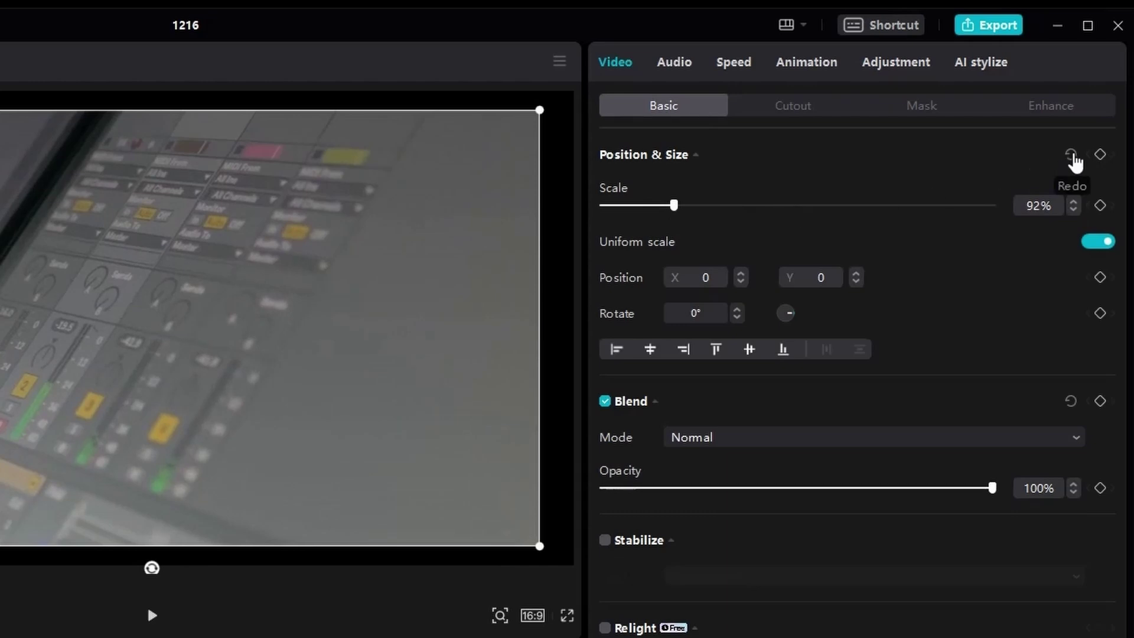
left_click(1072, 158)
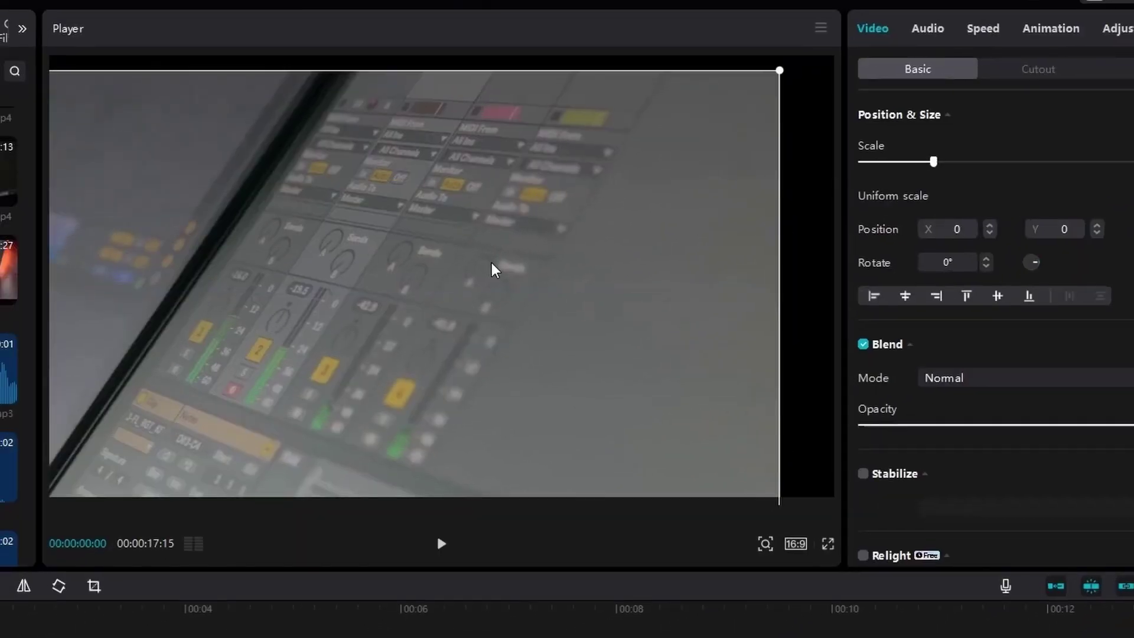
left_click_drag(494, 270, 546, 114)
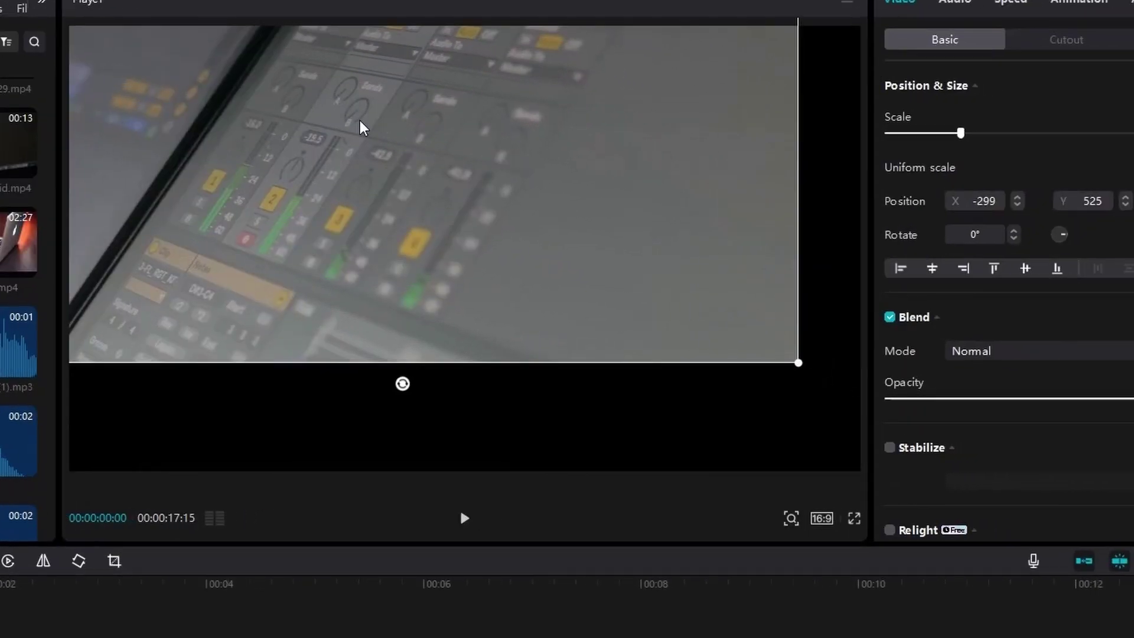
left_click_drag(359, 127, 573, 245)
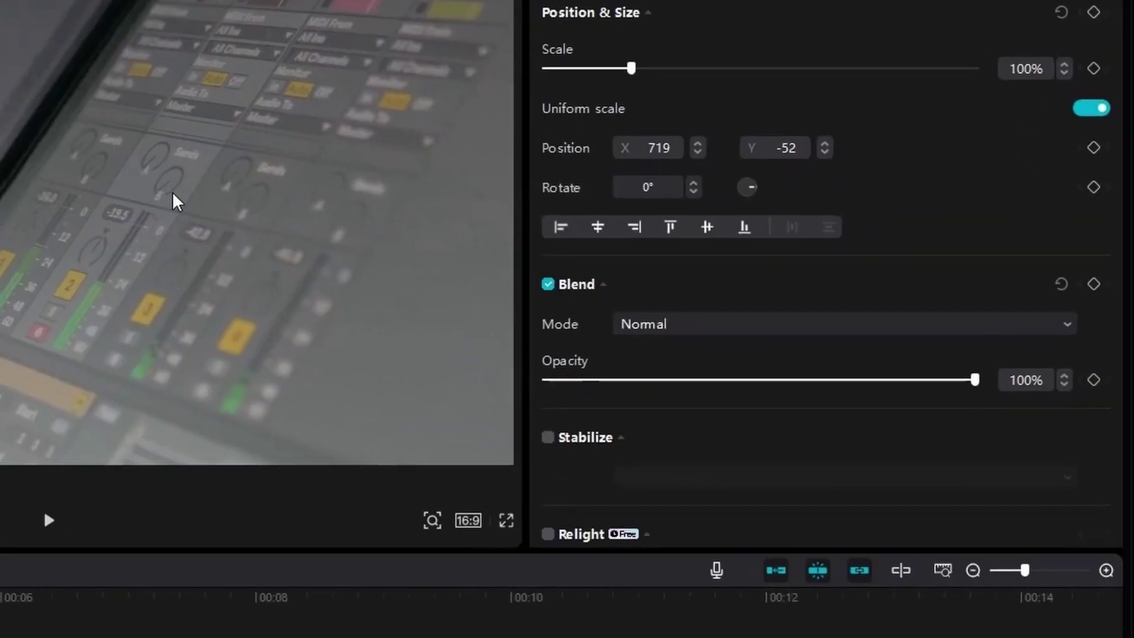
left_click_drag(177, 201, 258, 207)
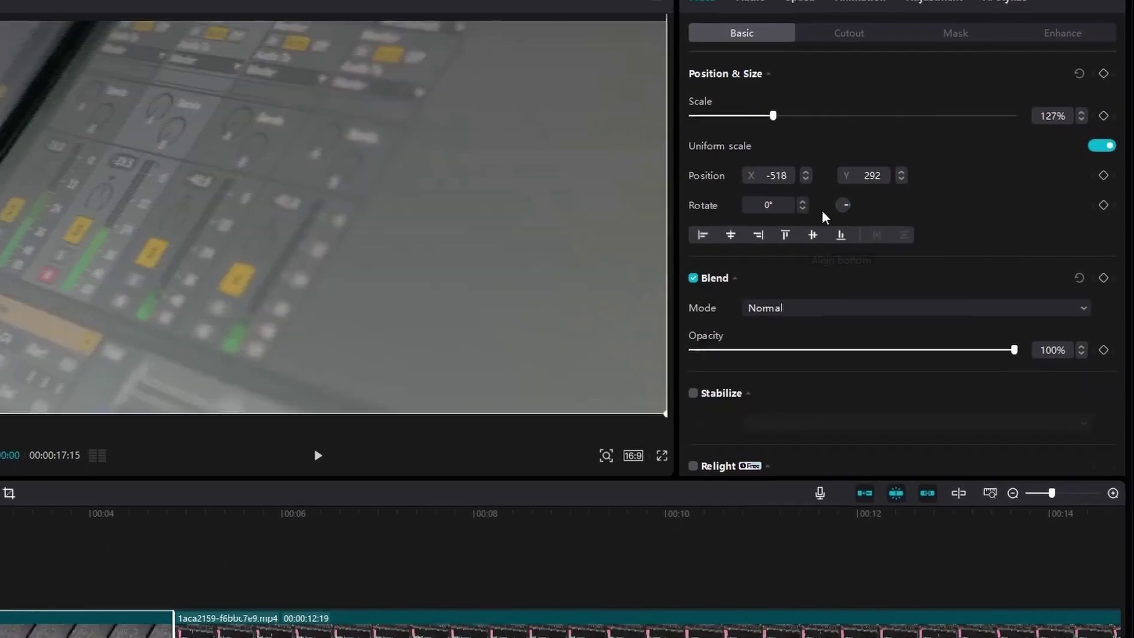
left_click_drag(852, 206, 838, 231)
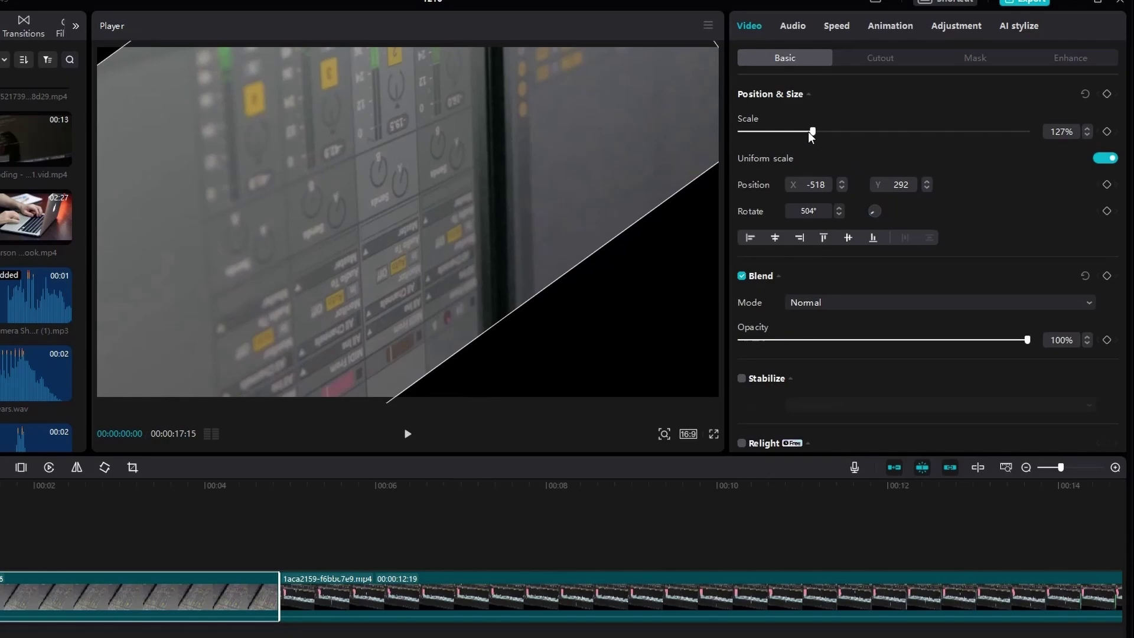
left_click_drag(808, 131, 773, 132)
left_click_drag(864, 215, 994, 174)
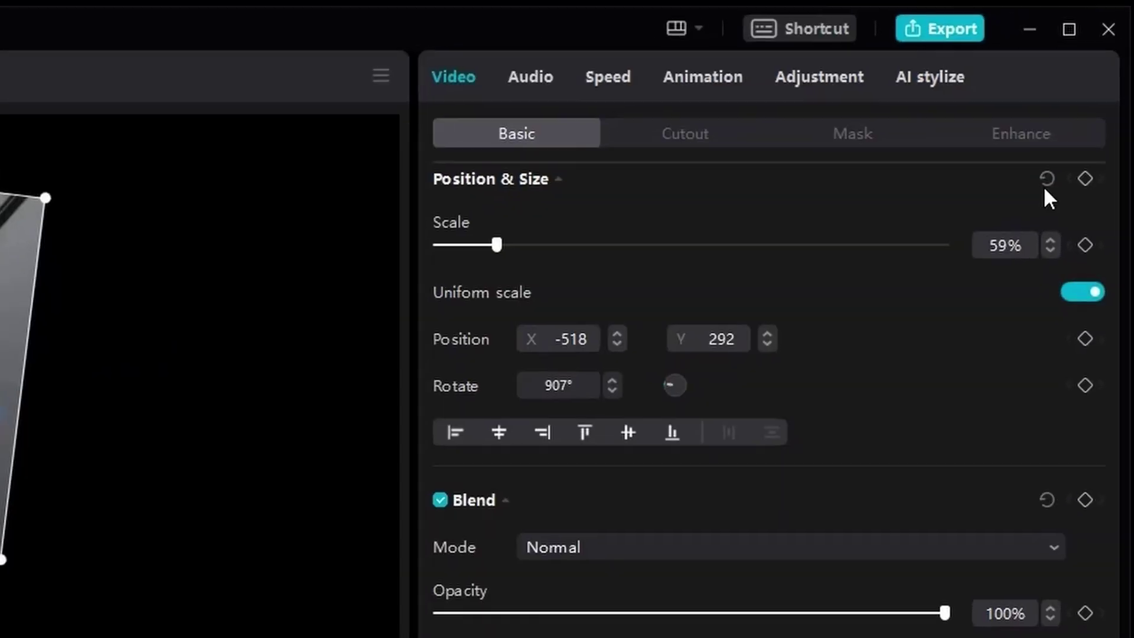
left_click(1045, 179)
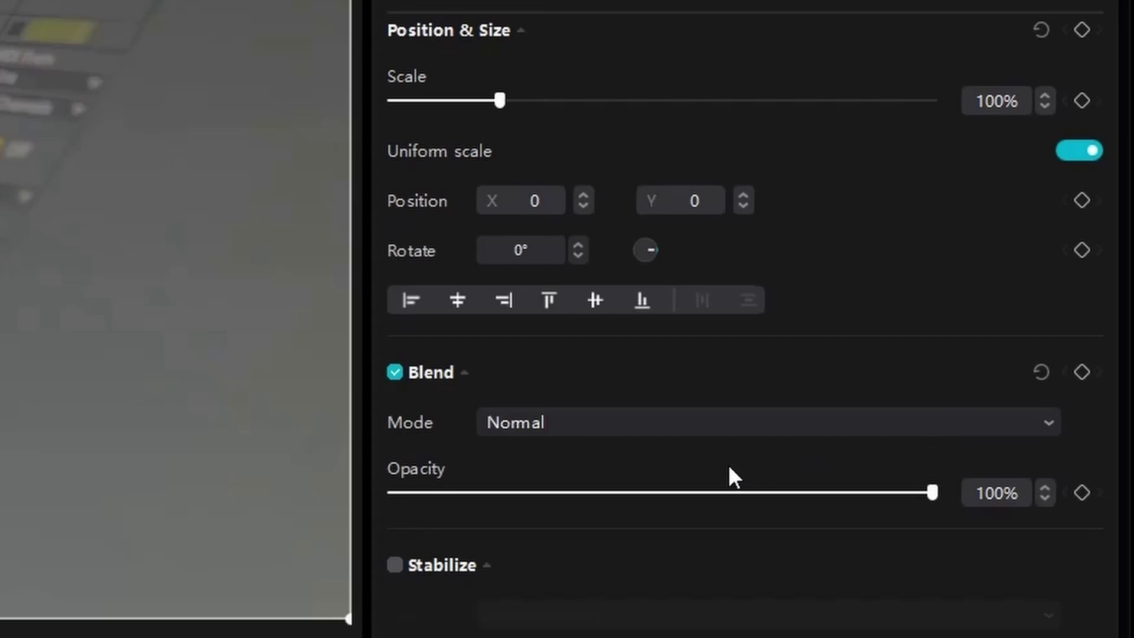
scroll(626, 543, "down", 3)
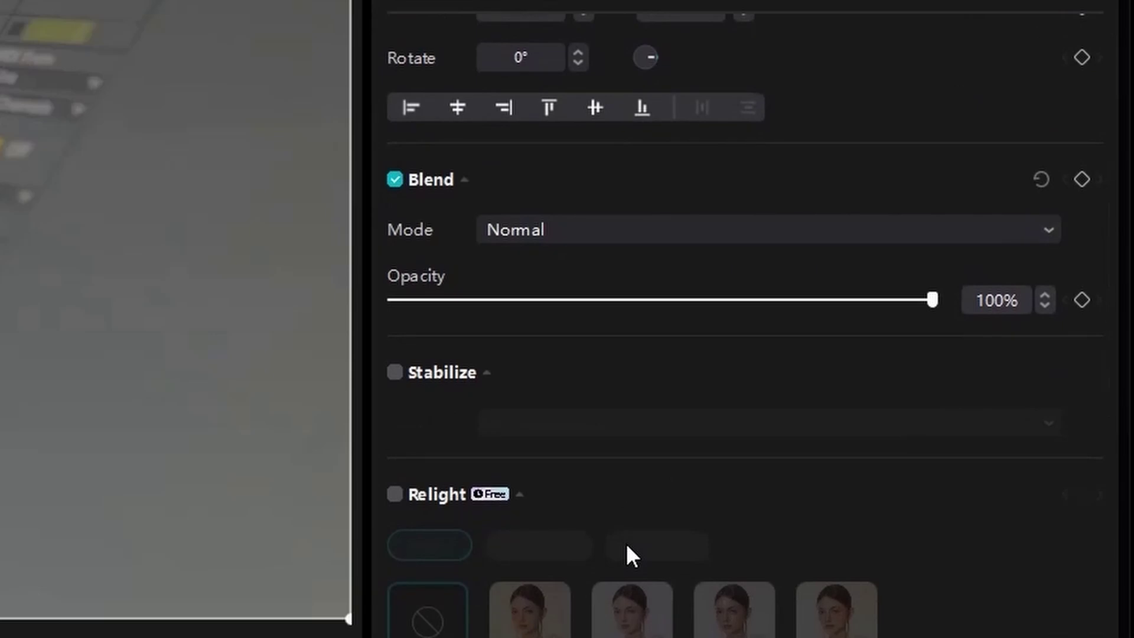
scroll(626, 543, "up", 3)
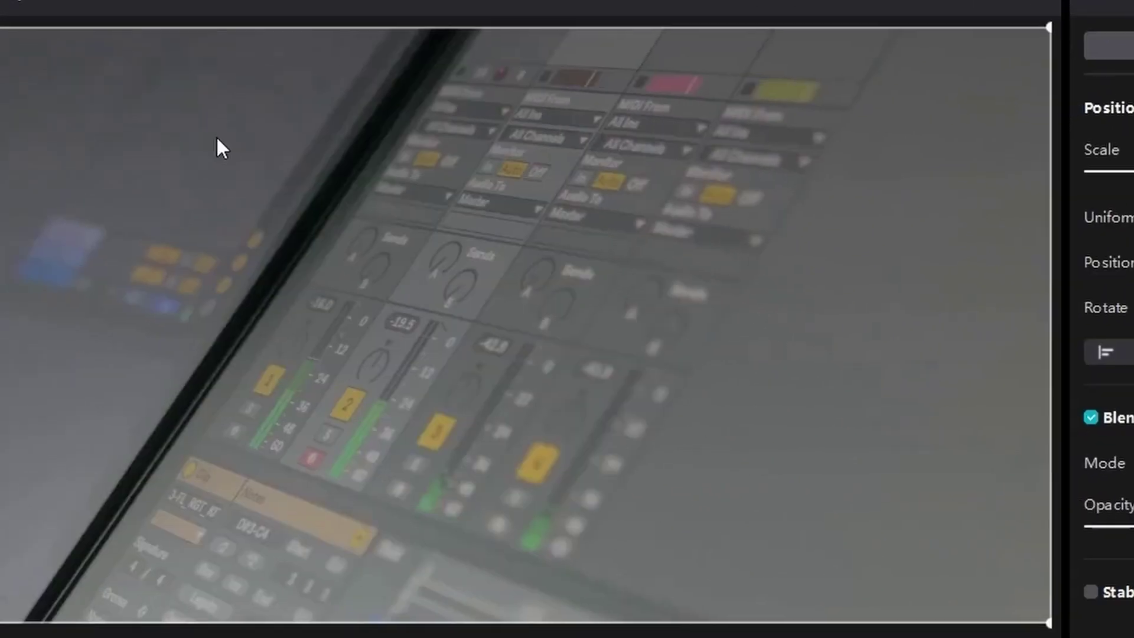
scroll(336, 391, "down", 6)
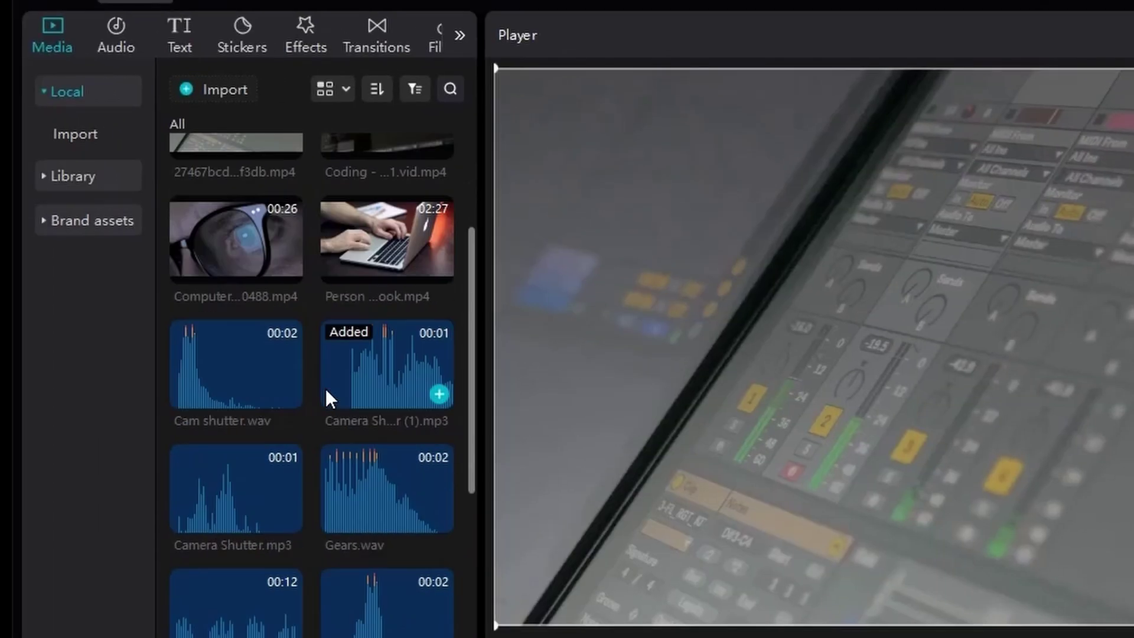
scroll(337, 394, "down", 3)
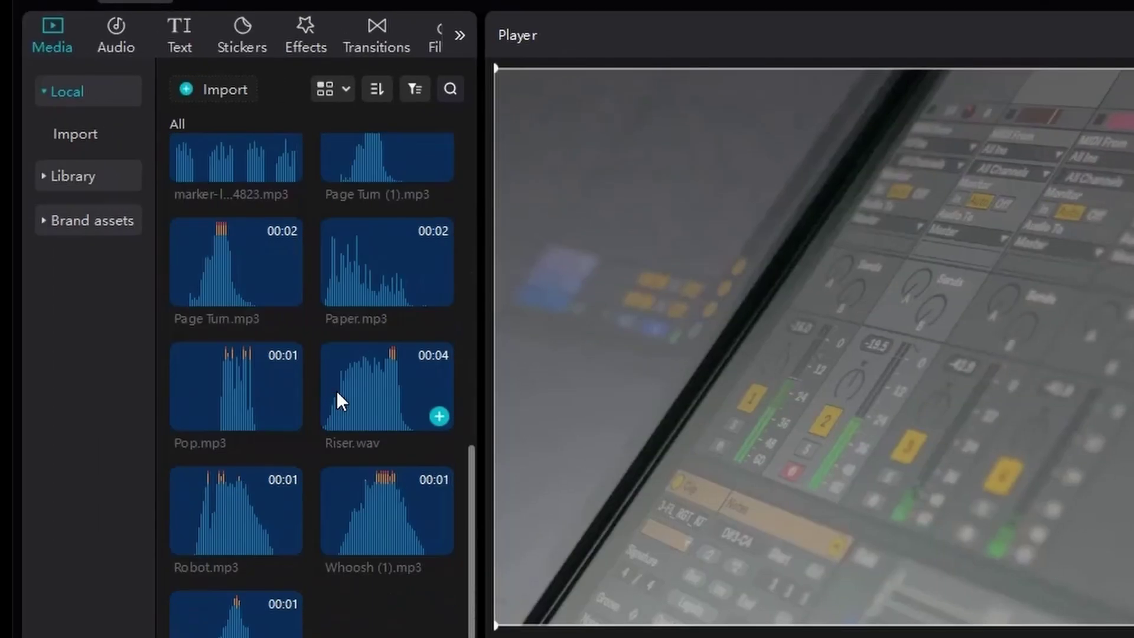
scroll(337, 394, "up", 2)
scroll(337, 395, "up", 6)
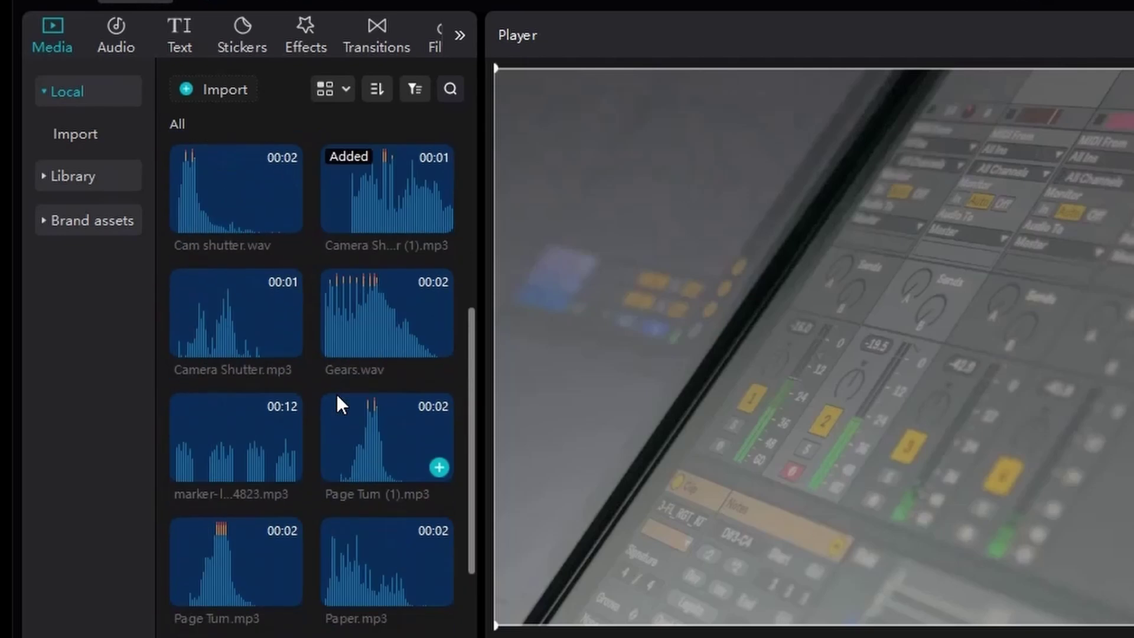
scroll(337, 395, "down", 3)
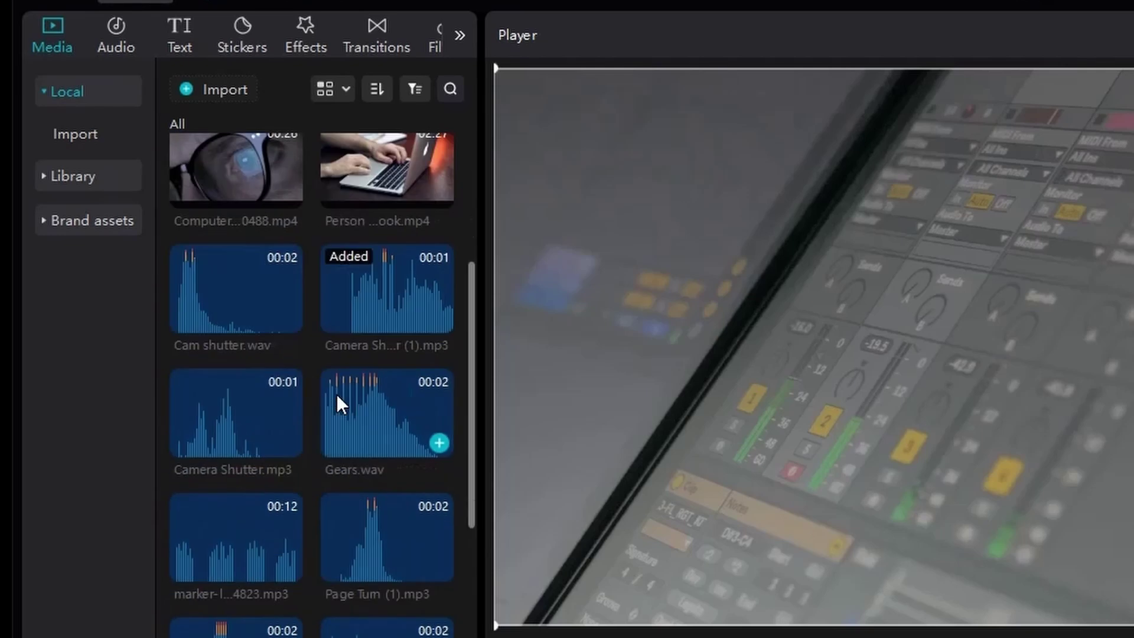
scroll(336, 395, "down", 4)
scroll(336, 395, "up", 5)
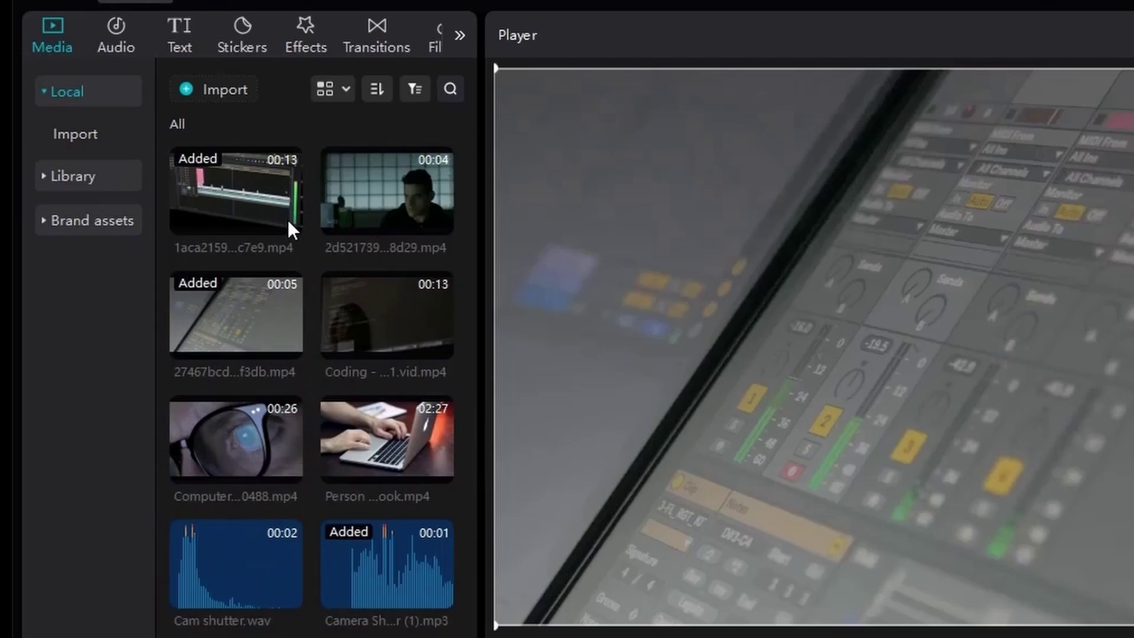
- Browse the built-in music library and the sound effects category
left_click(123, 33)
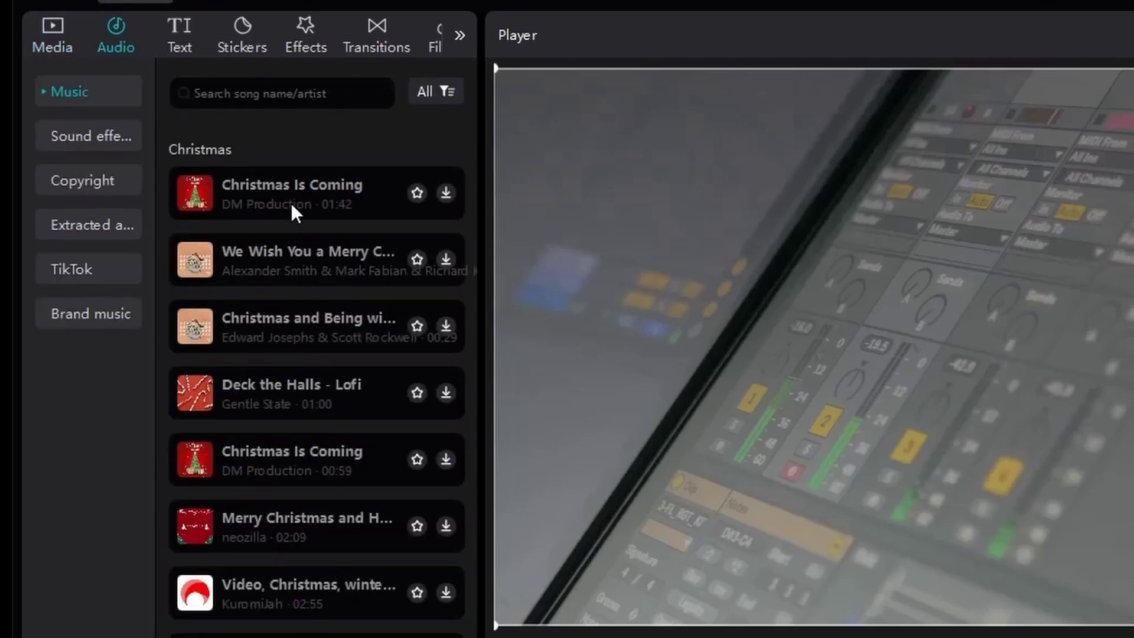
scroll(290, 203, "down", 10)
scroll(290, 204, "down", 12)
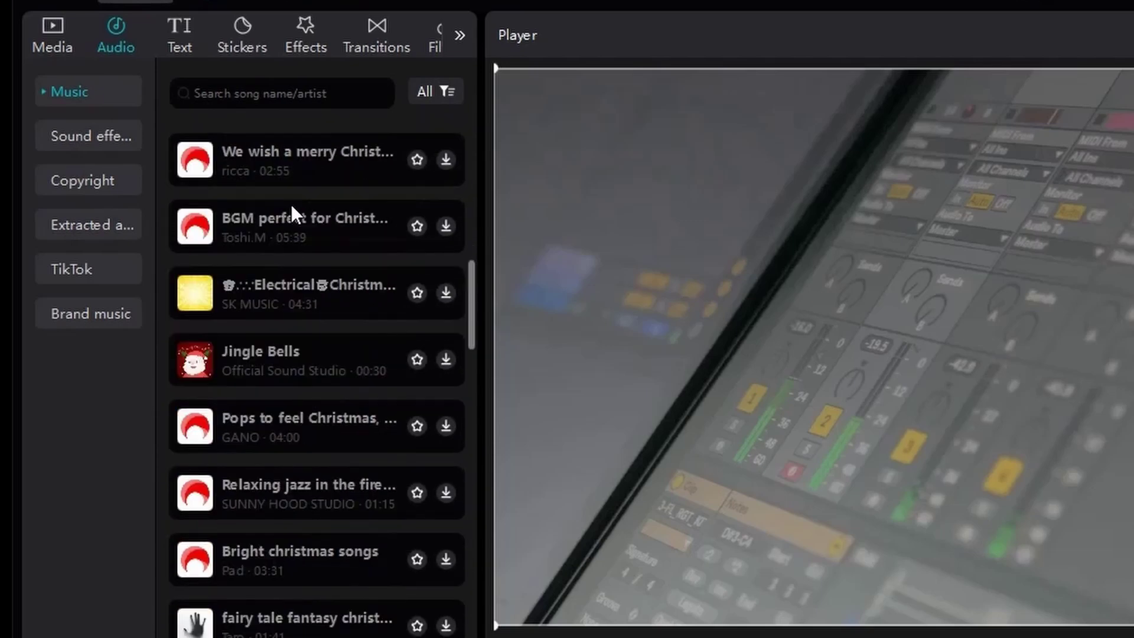
scroll(290, 204, "down", 10)
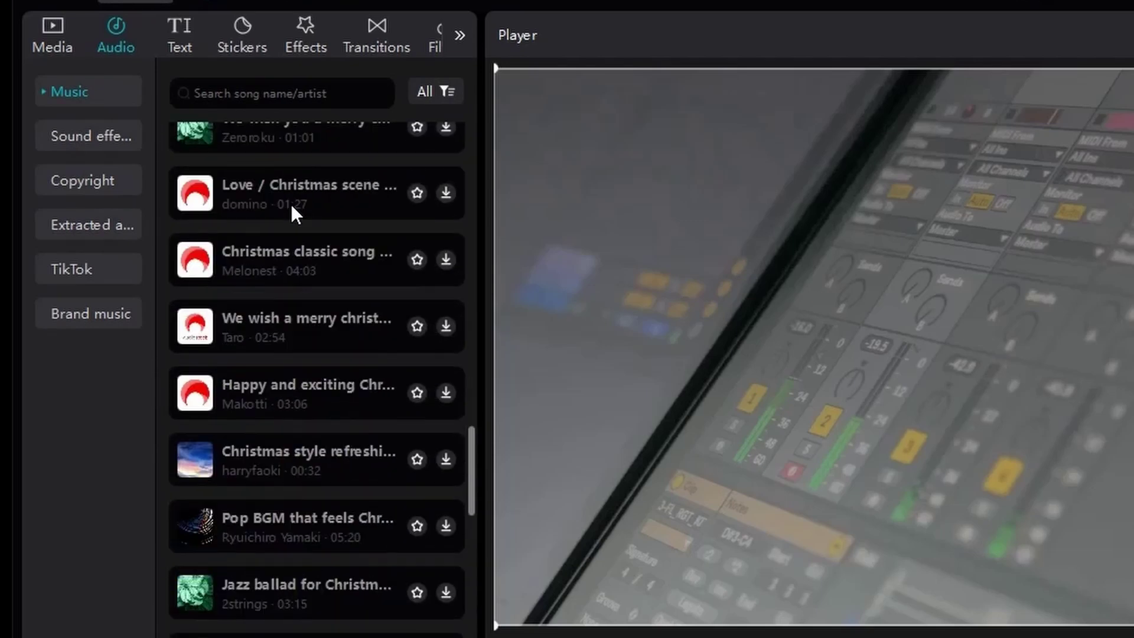
left_click_drag(479, 553, 467, 159)
left_click(91, 136)
- Download the $100,000 text template, place it above the first clip, and preview it at 00:00:02:20
left_click(180, 33)
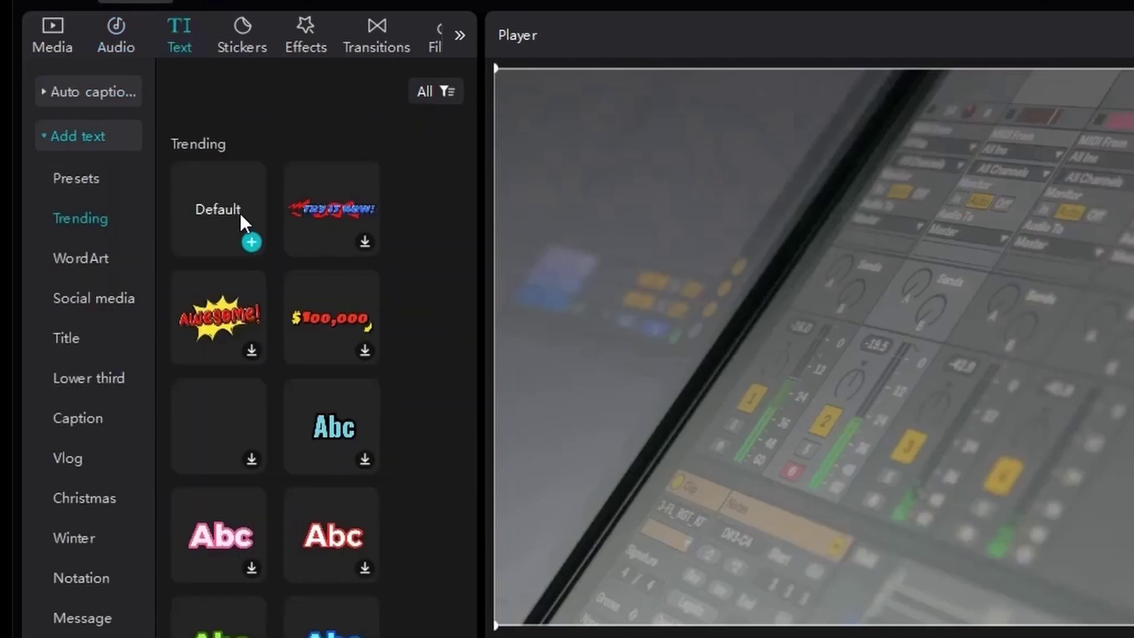
left_click(337, 322)
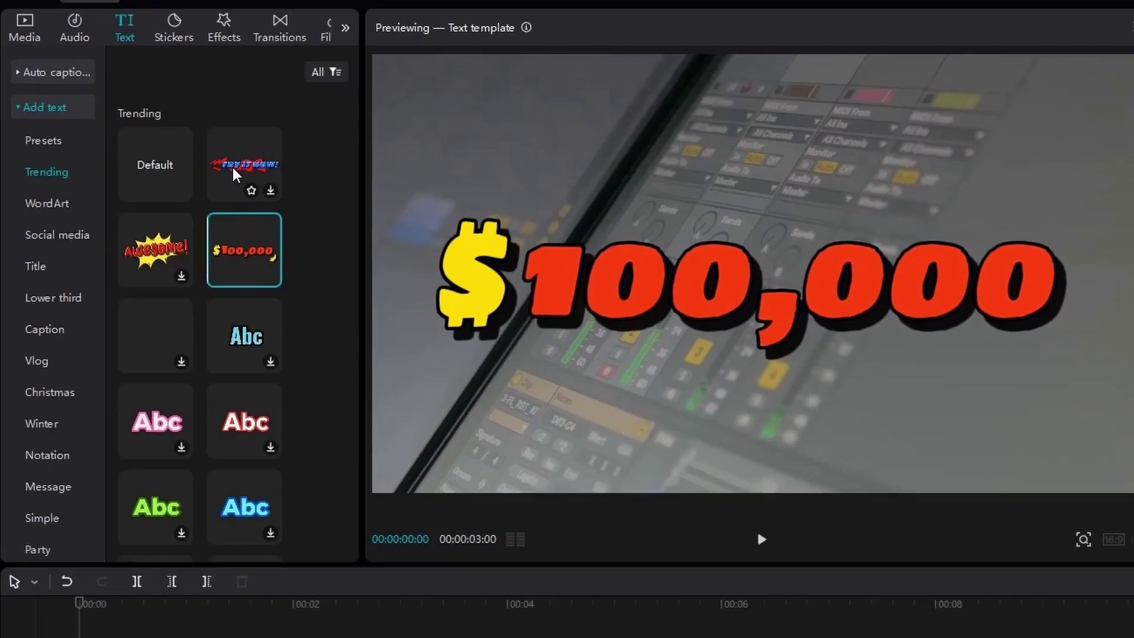
left_click(234, 177)
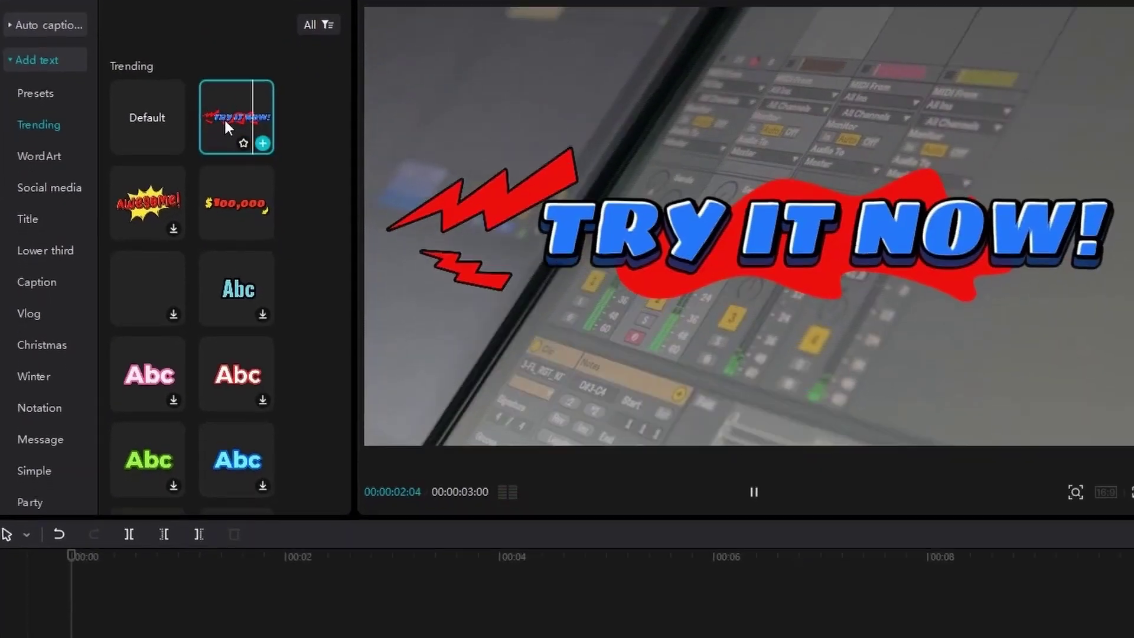
scroll(238, 307, "down", 5)
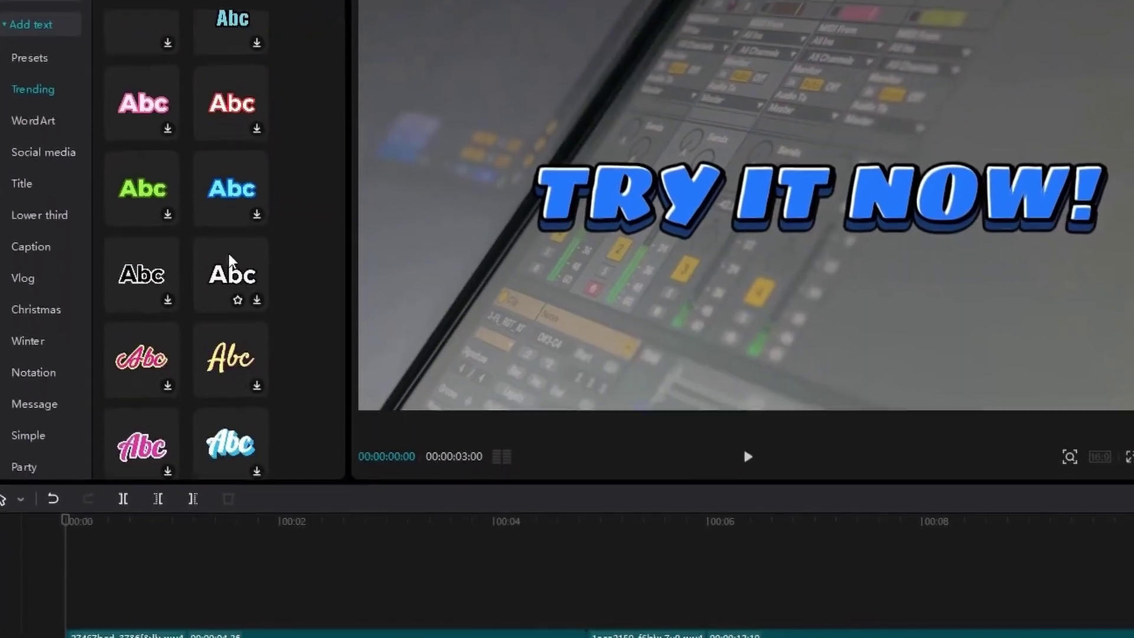
scroll(230, 260, "up", 5)
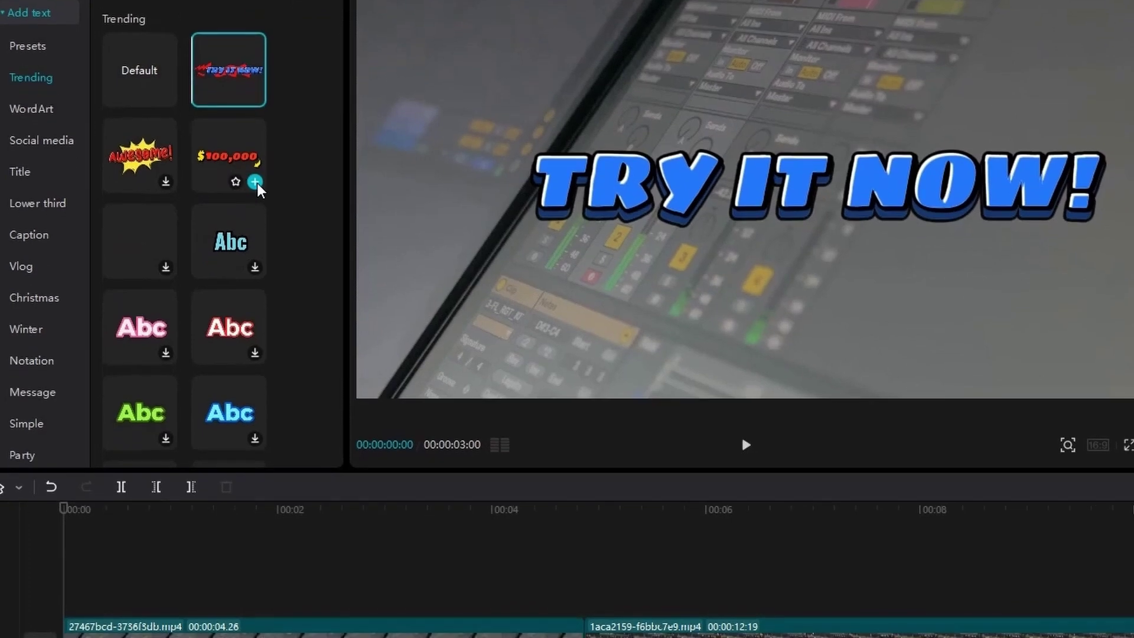
left_click_drag(257, 193, 260, 591)
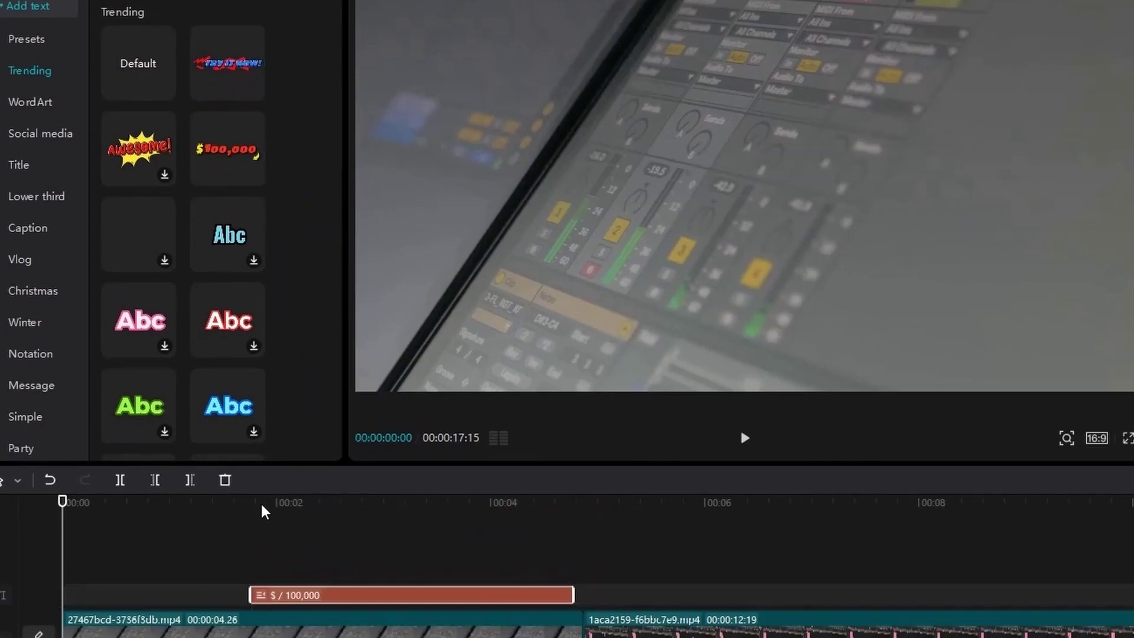
left_click_drag(246, 499, 353, 560)
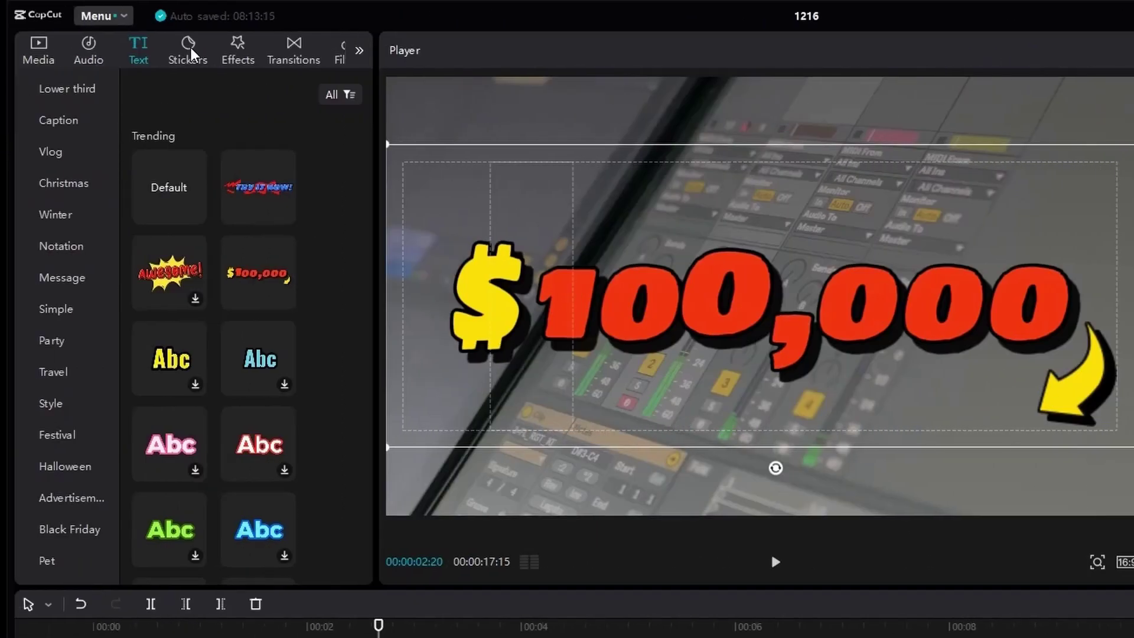
- Add the white waveform sticker and stretch its clip to run from about 5 to 8 seconds
left_click(190, 55)
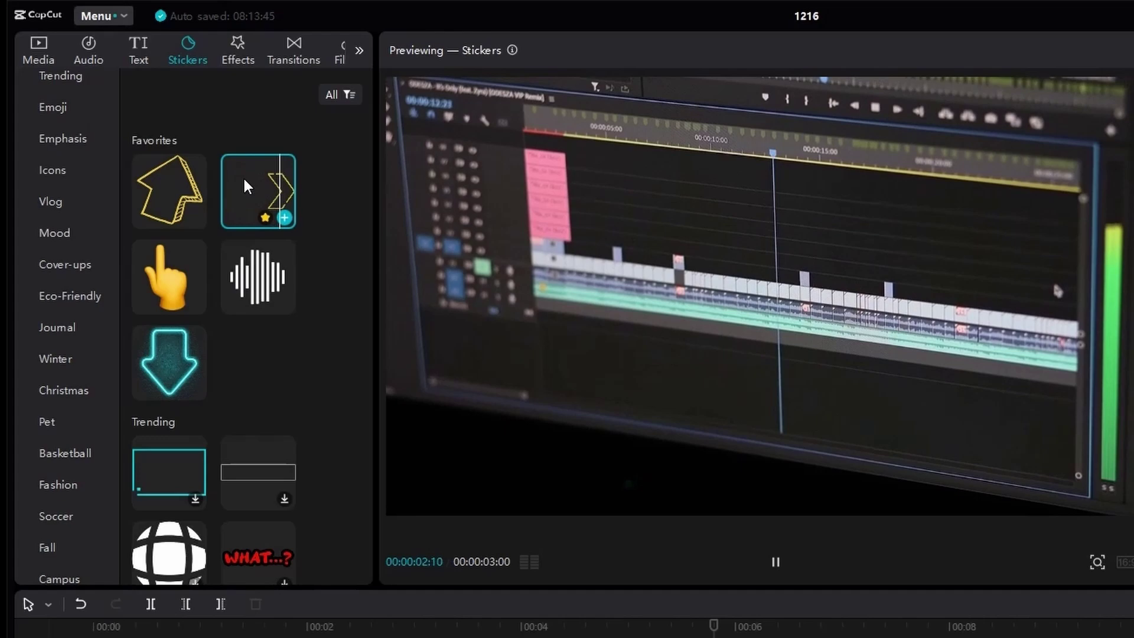
left_click(284, 302)
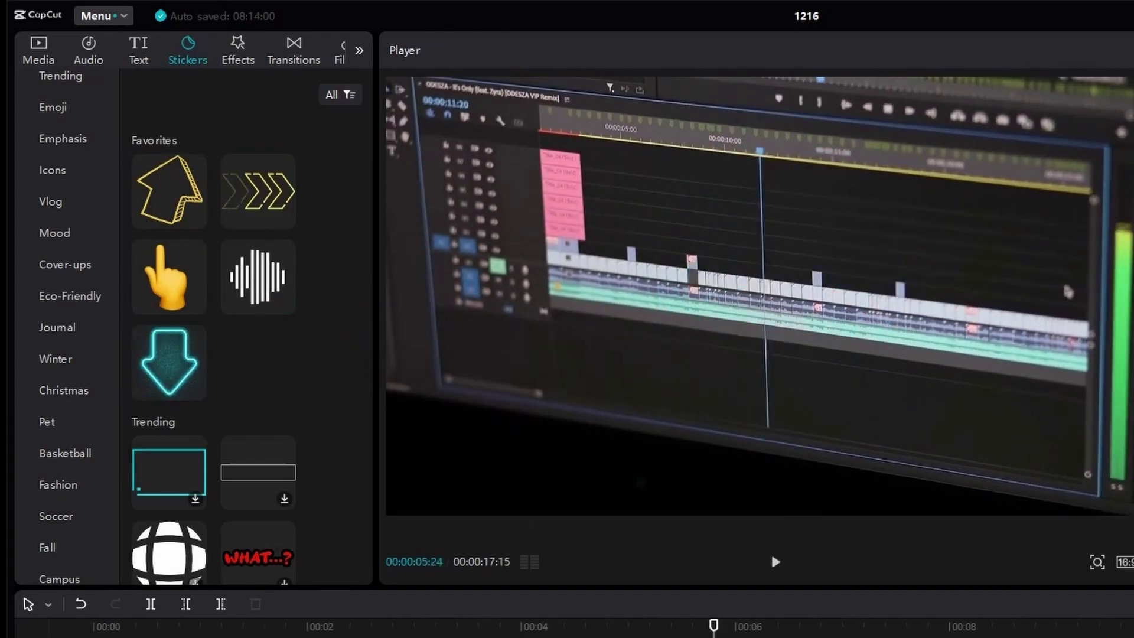
left_click_drag(713, 625, 663, 619)
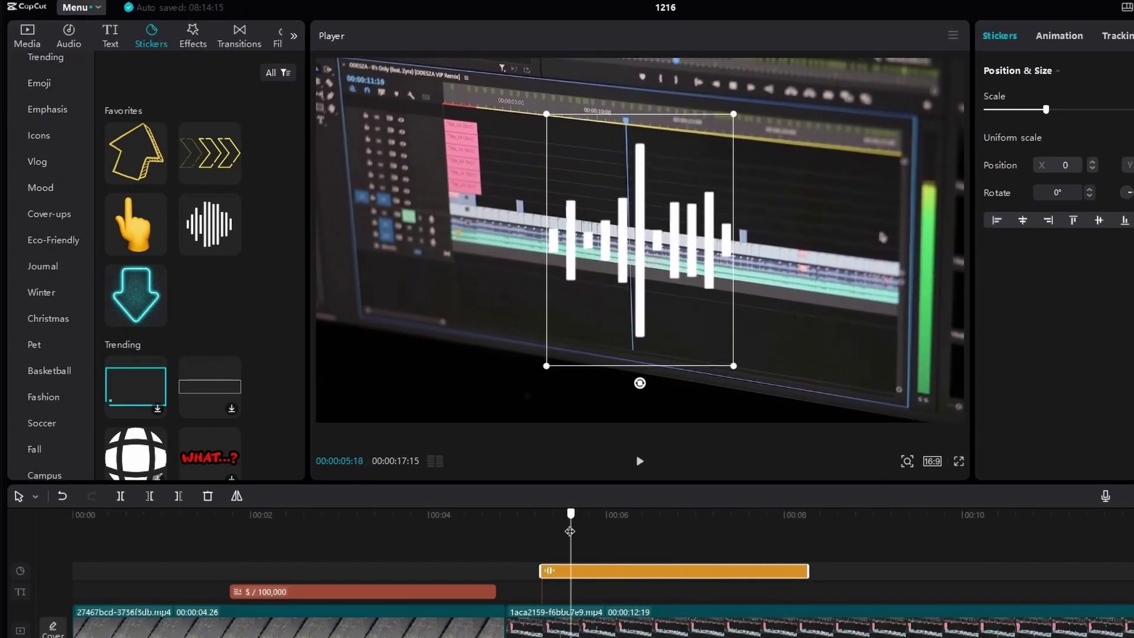
left_click_drag(569, 531, 677, 531)
mouse_move(808, 571)
left_mouse_down()
mouse_move(1068, 562)
mouse_move(791, 567)
left_mouse_up()
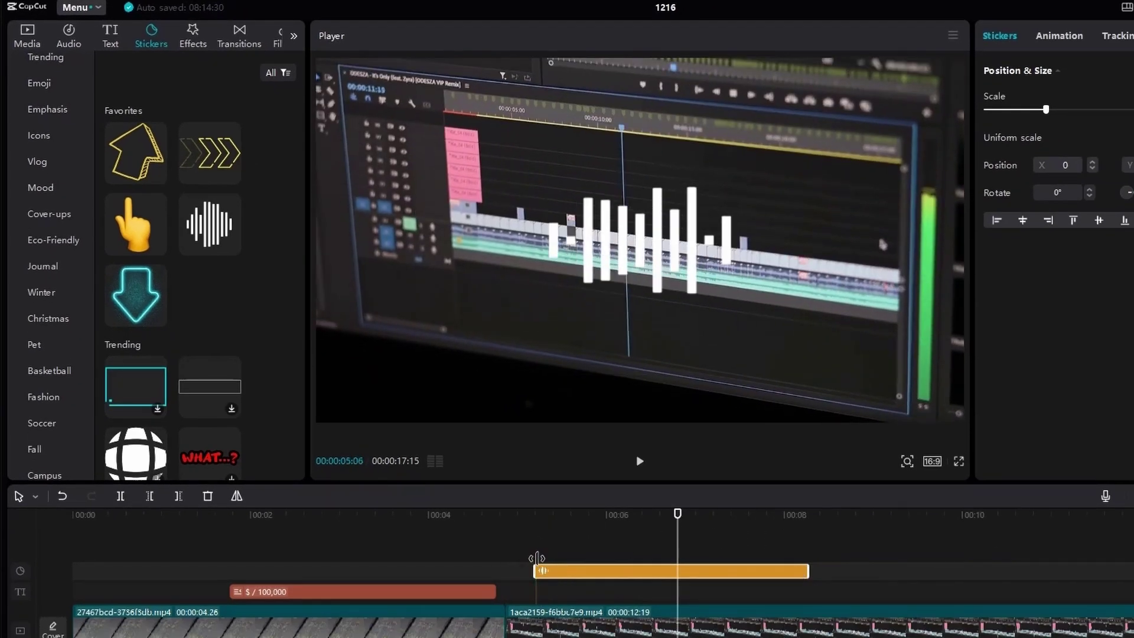
left_click_drag(536, 563, 545, 563)
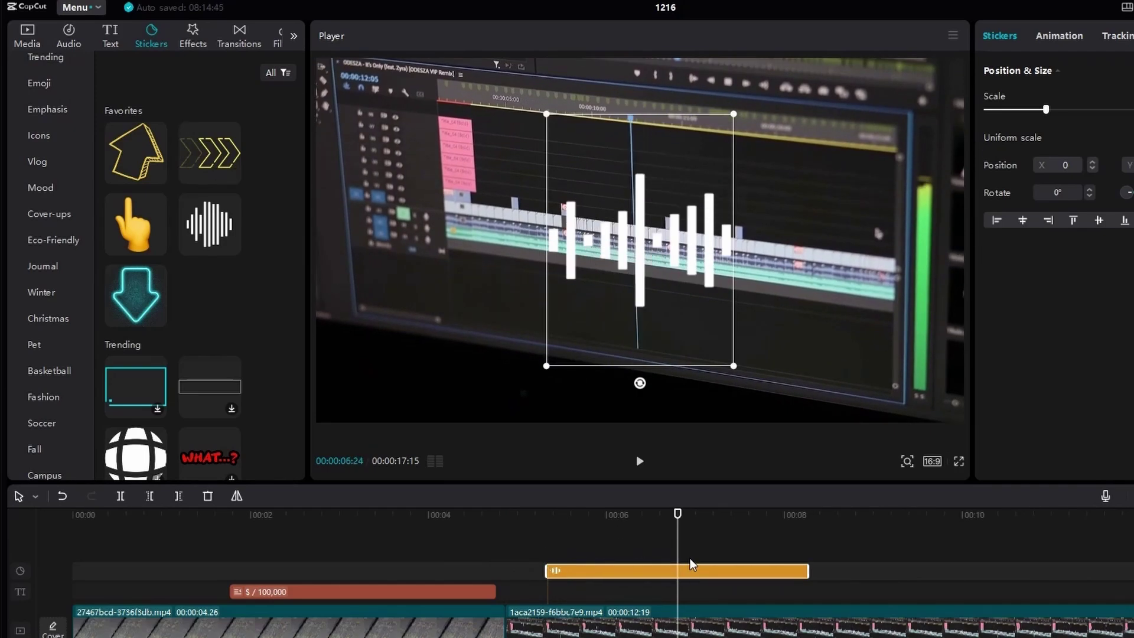
left_click_drag(678, 522, 872, 521)
- Drag the TV Lines effect onto the timeline over the second clip
left_click(195, 36)
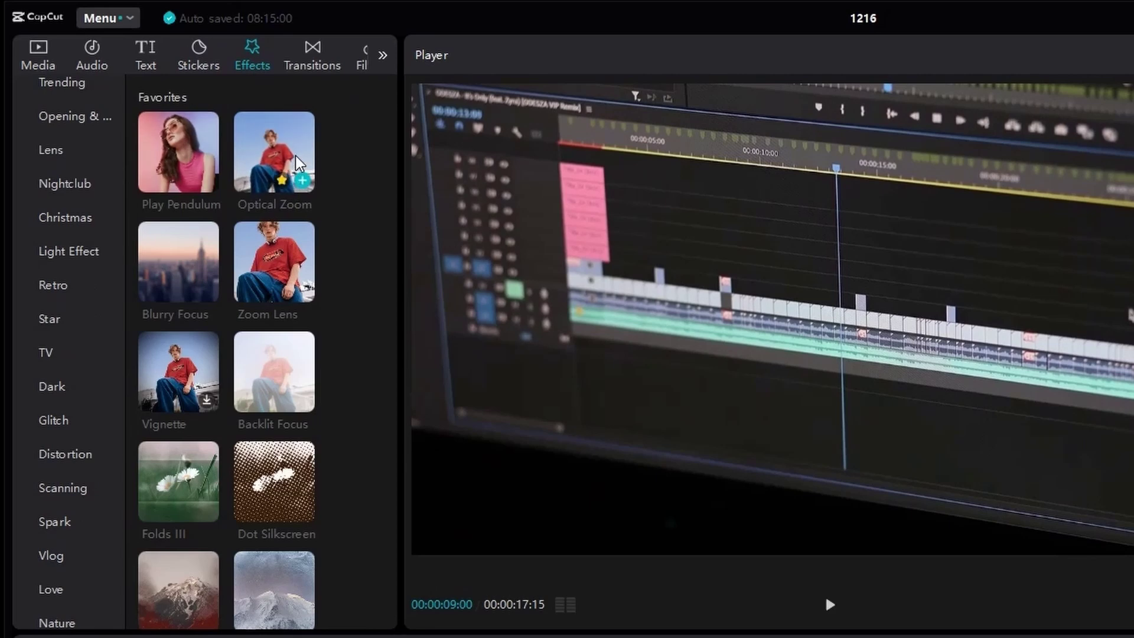
scroll(221, 290, "down", 10)
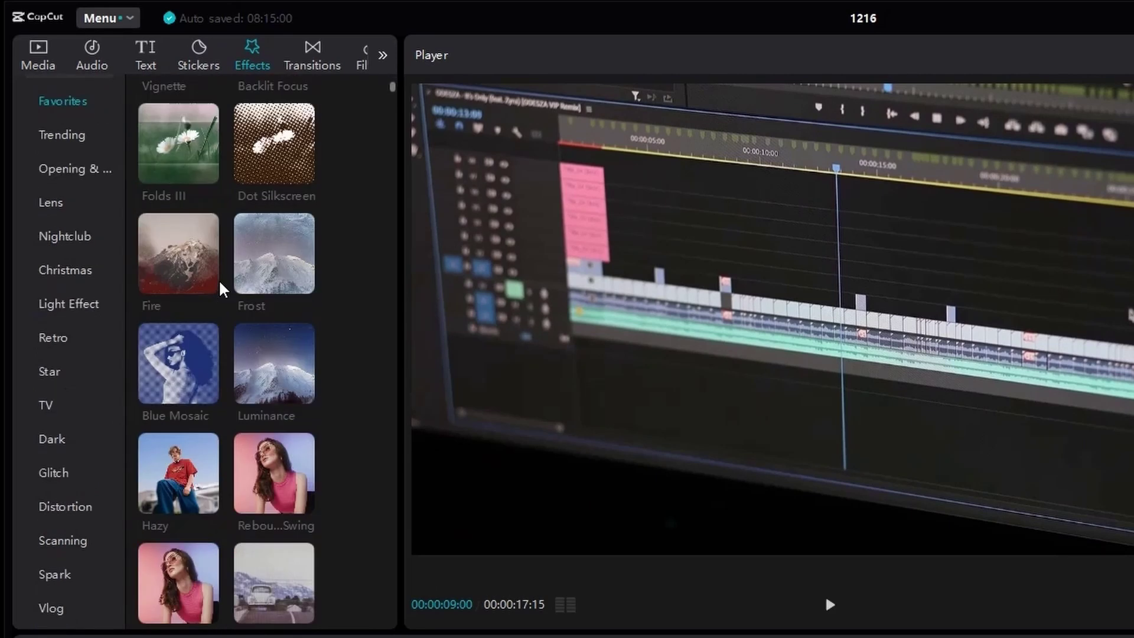
scroll(222, 289, "down", 4)
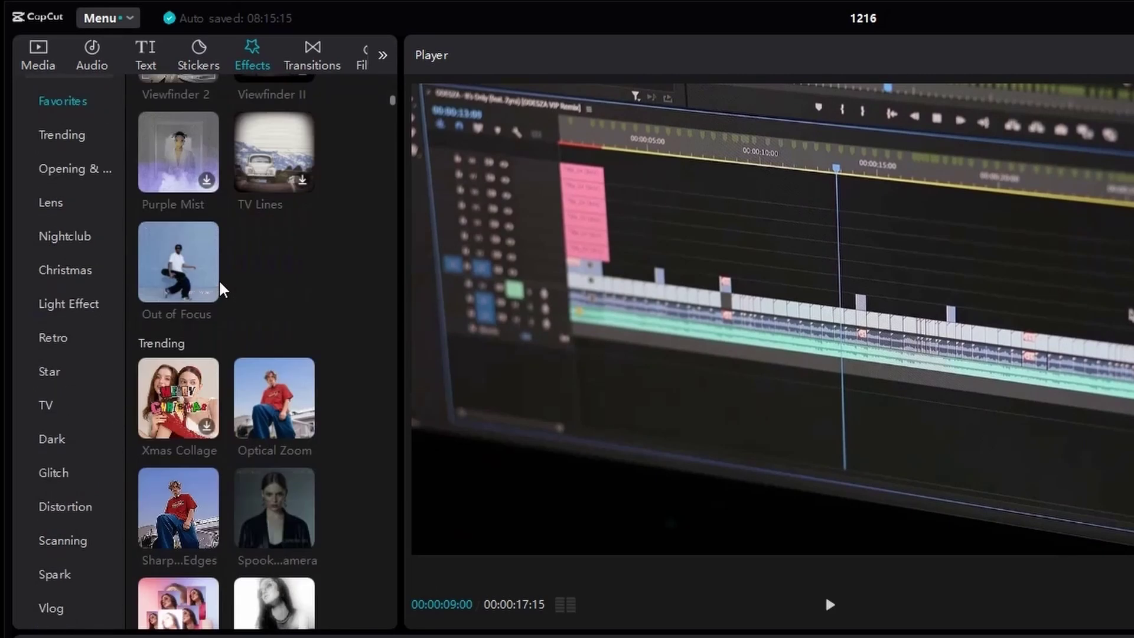
scroll(280, 257, "up", 1)
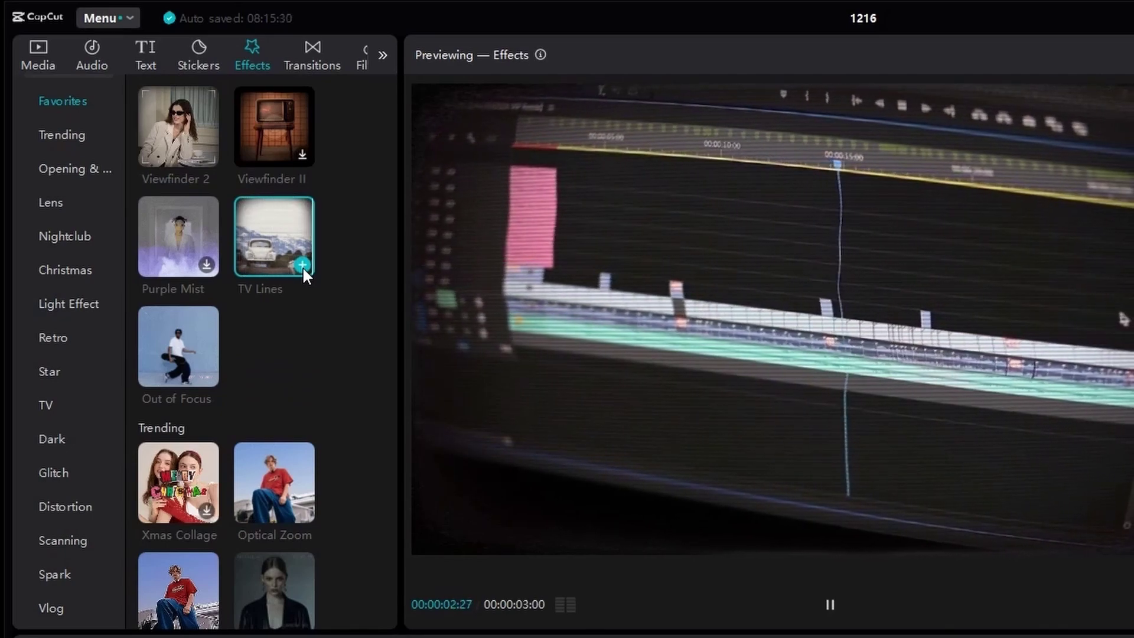
scroll(229, 167, "up", 2)
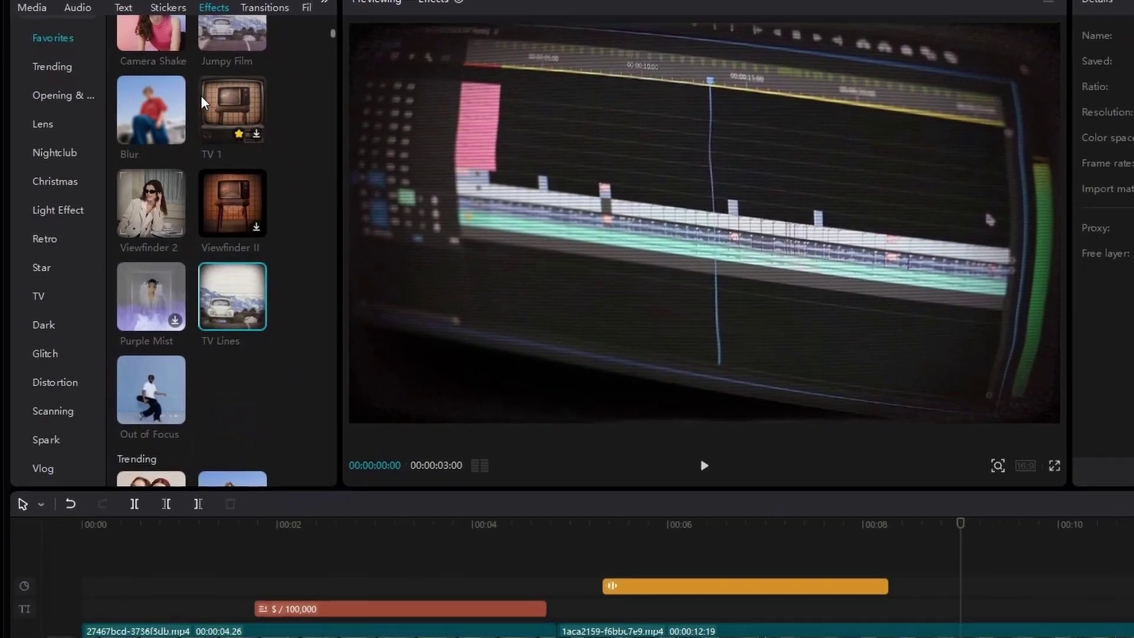
scroll(201, 177, "up", 2)
left_click_drag(217, 390, 846, 506)
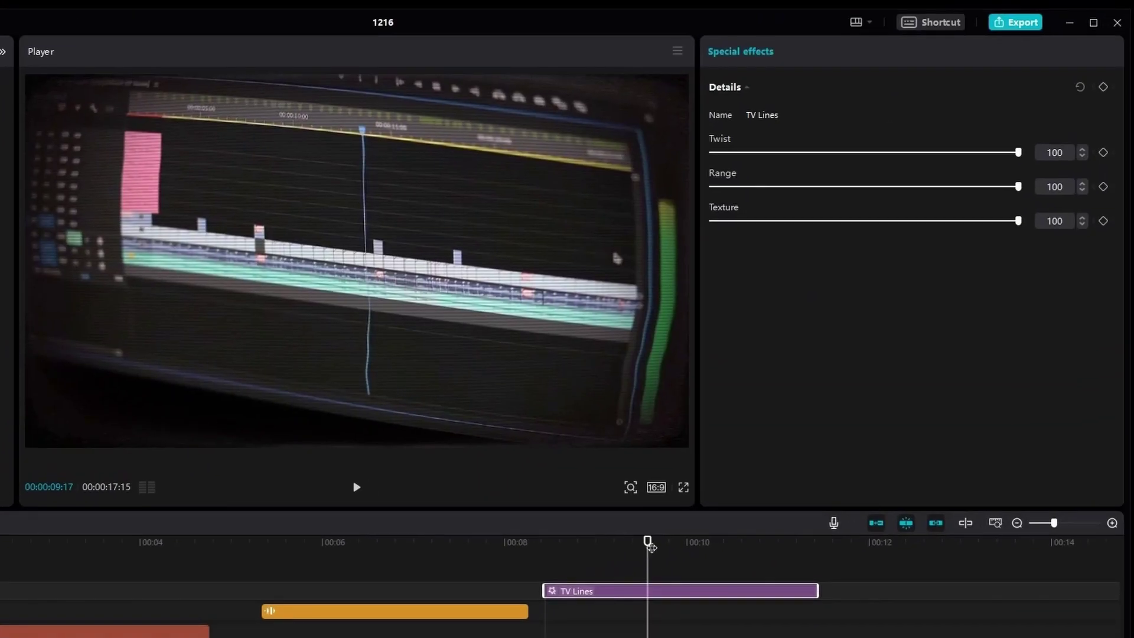
- Lower TV Lines Twist to 35 and Range to 22, and trim it to end near 10 seconds
left_click(828, 478)
left_click_drag(527, 553, 546, 540)
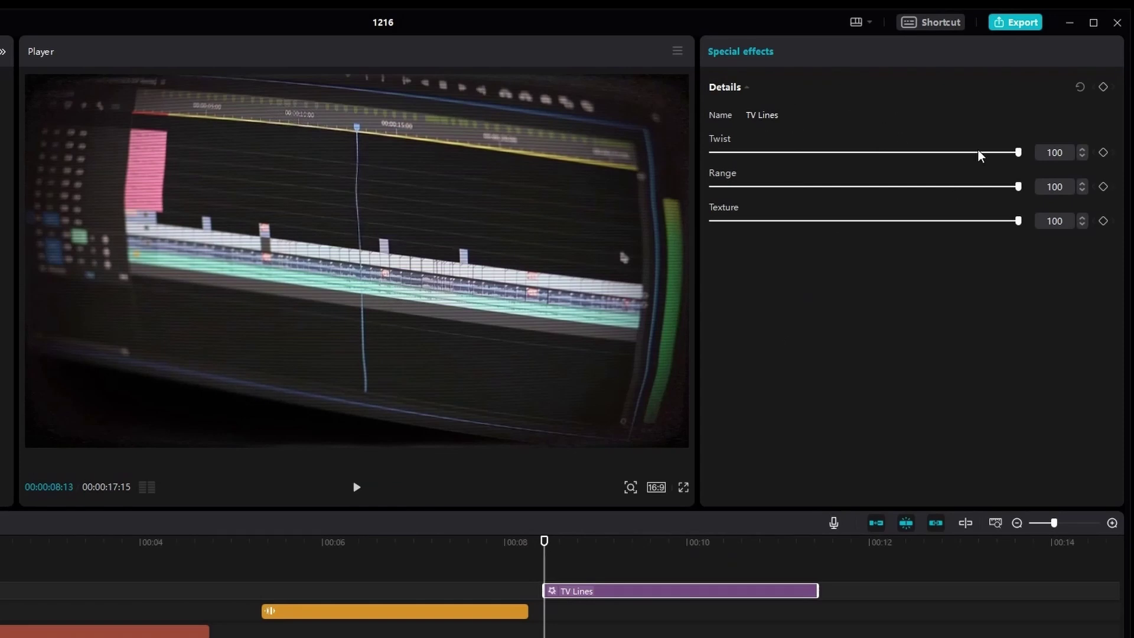
left_click_drag(978, 155, 777, 186)
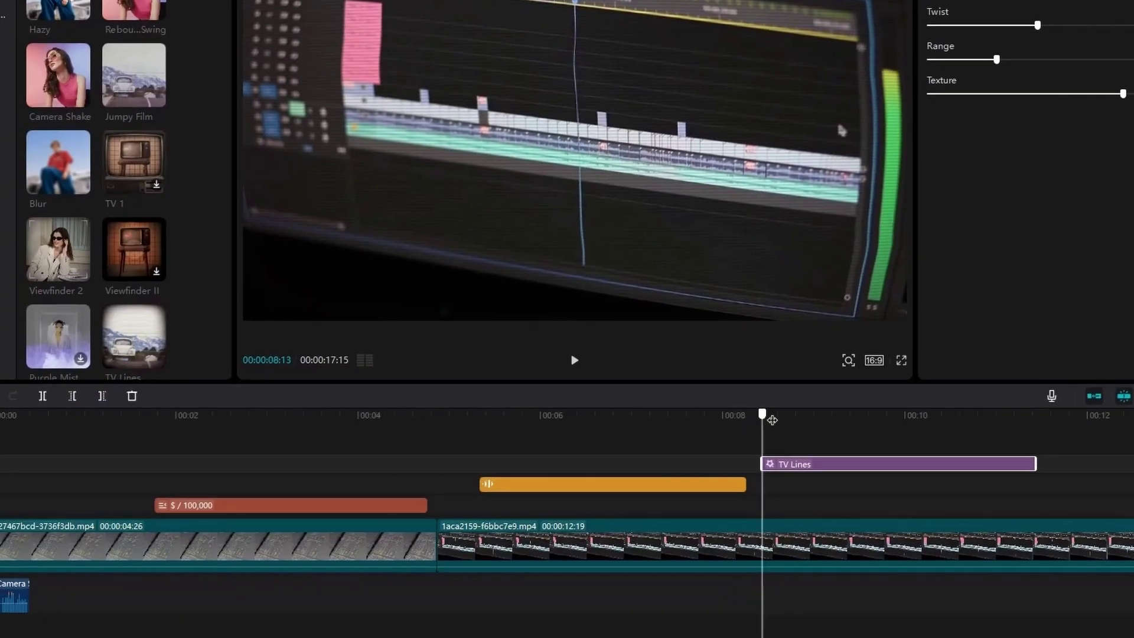
left_click(898, 420)
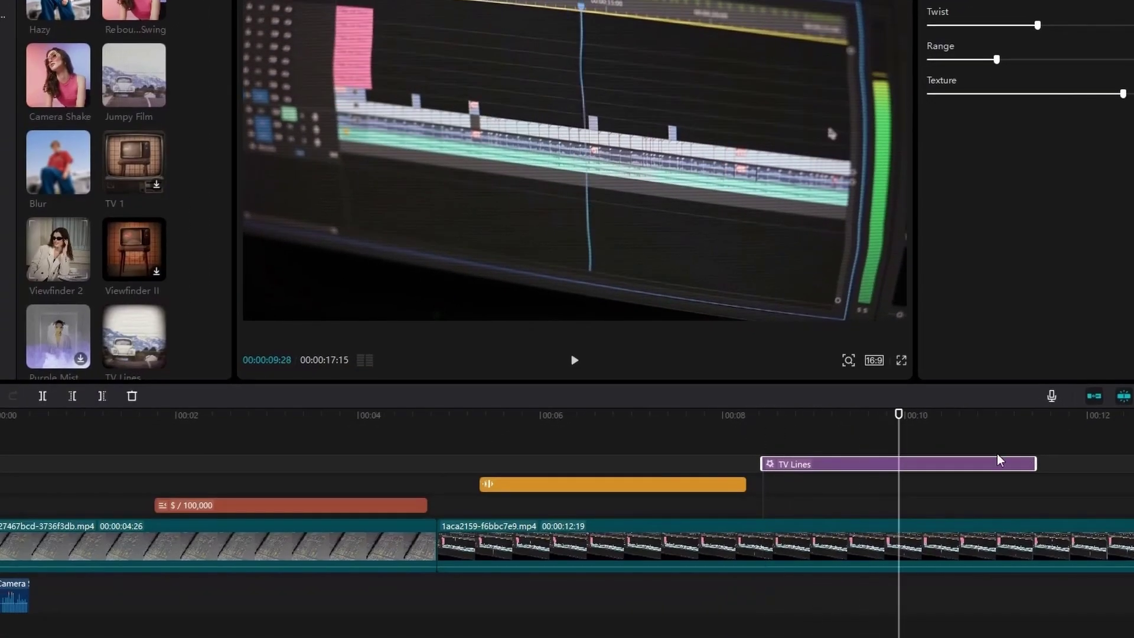
left_click_drag(1036, 464, 961, 459)
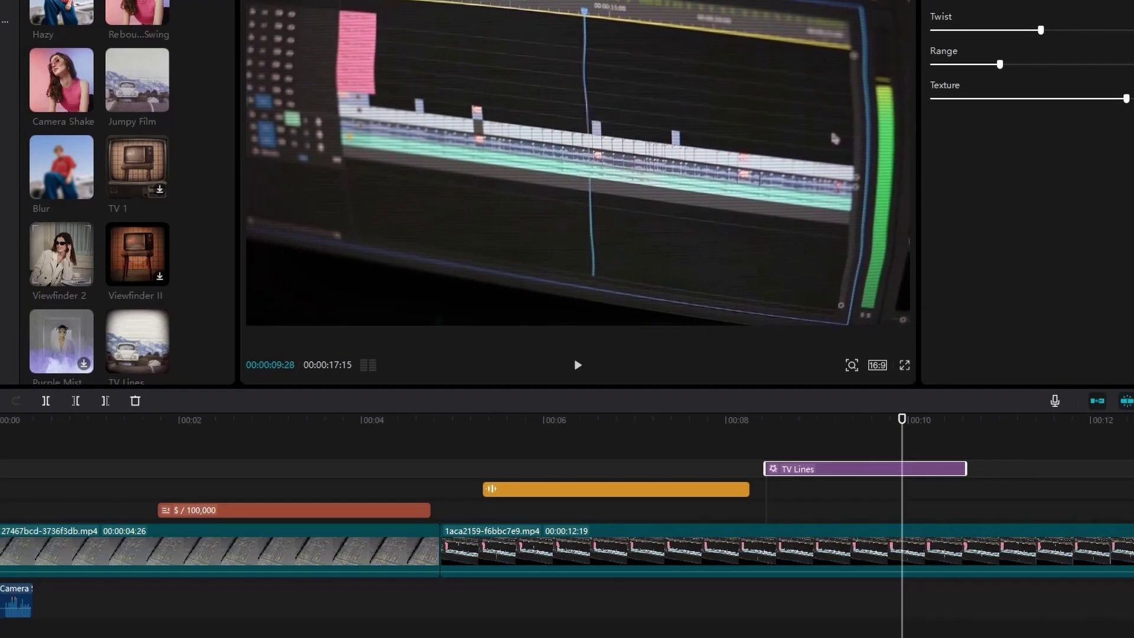
- Bring up the Camera transitions and play back across the join between the two clips
left_click(226, 20)
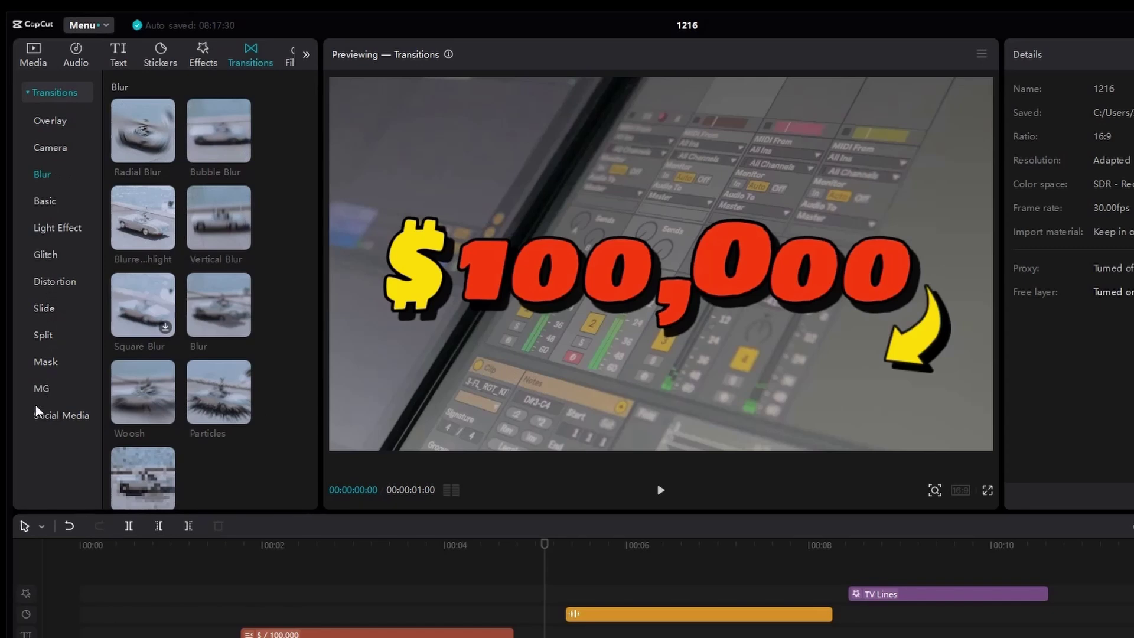
left_click(51, 146)
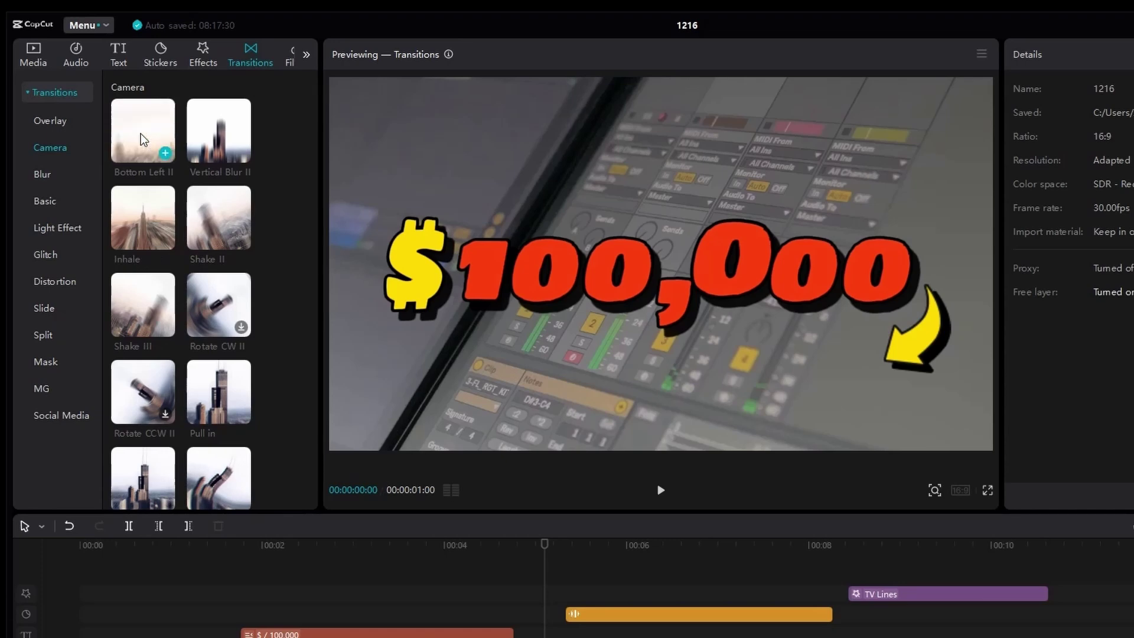
left_click(511, 551)
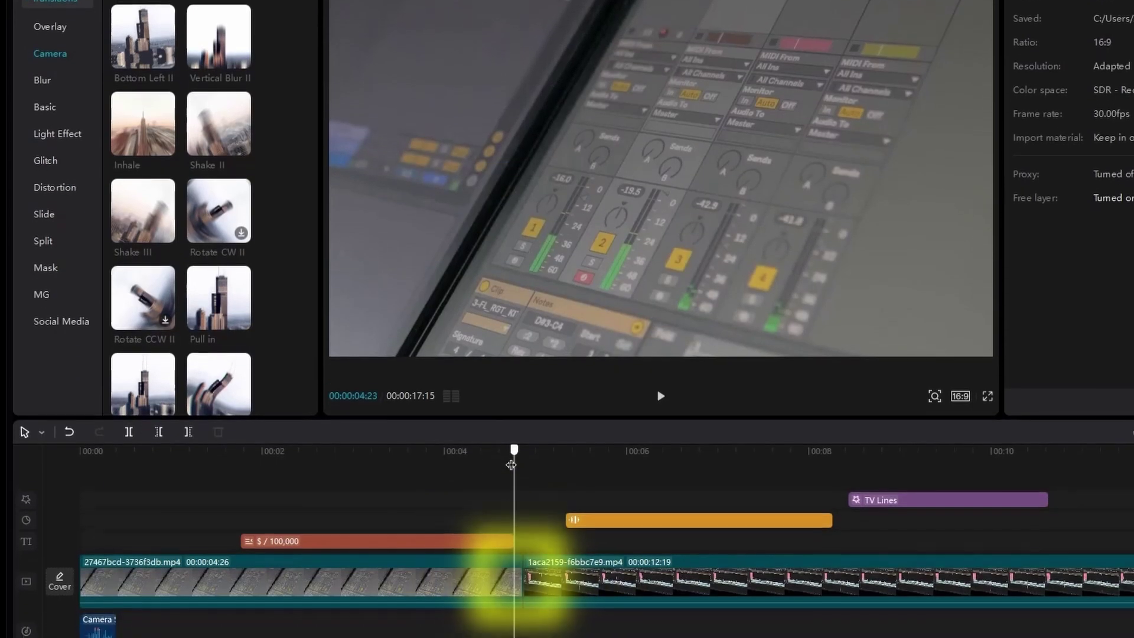
left_click_drag(512, 542, 502, 546)
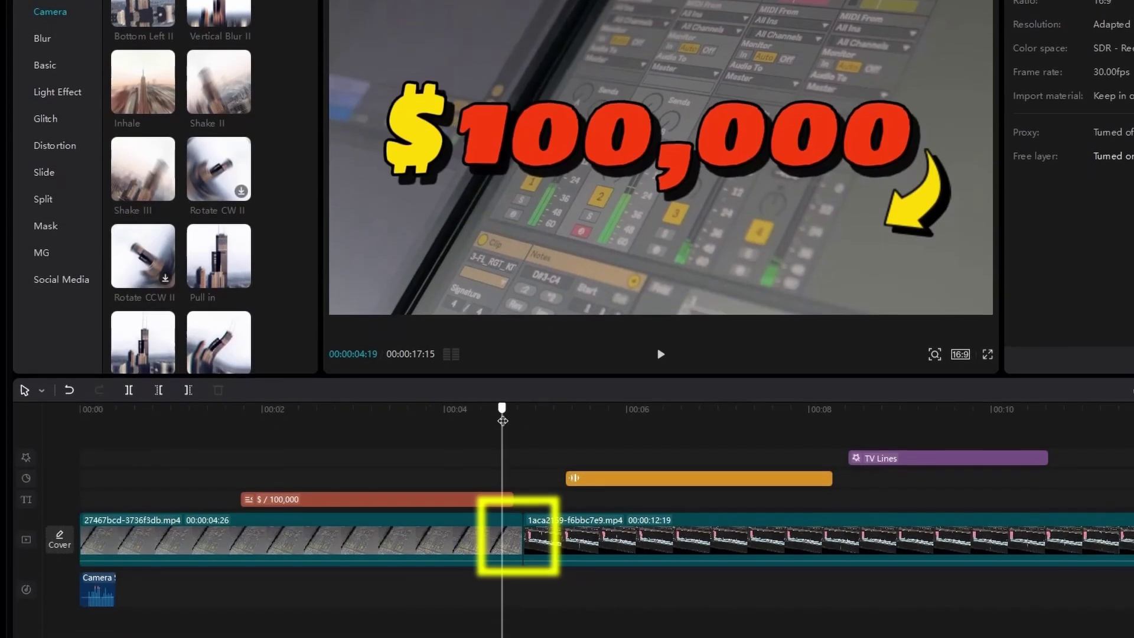
key("space")
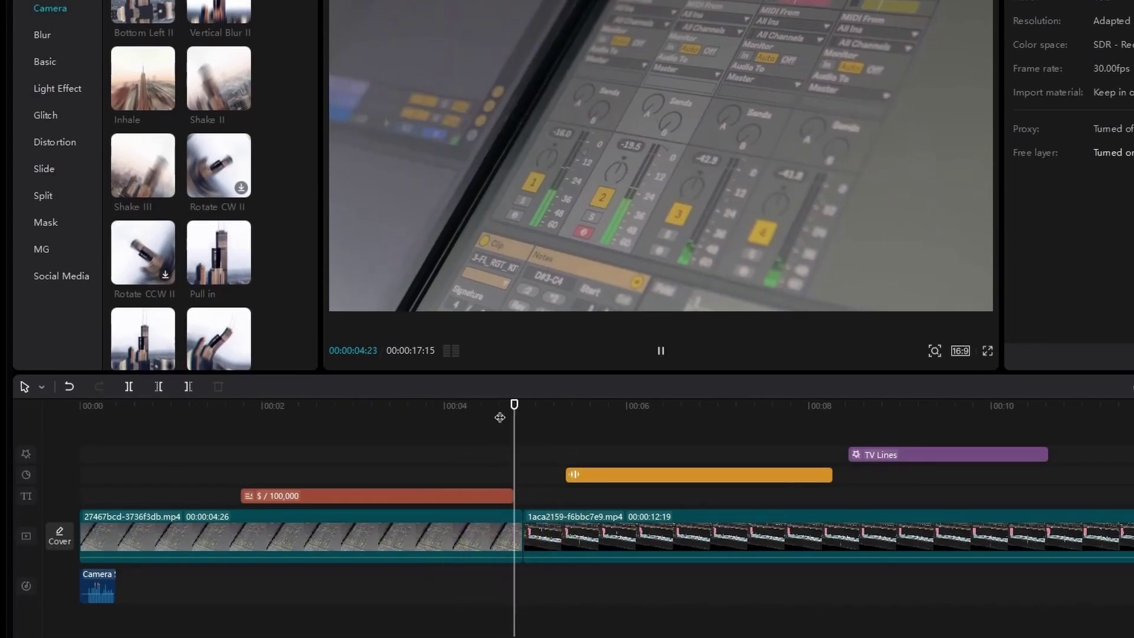
key("space")
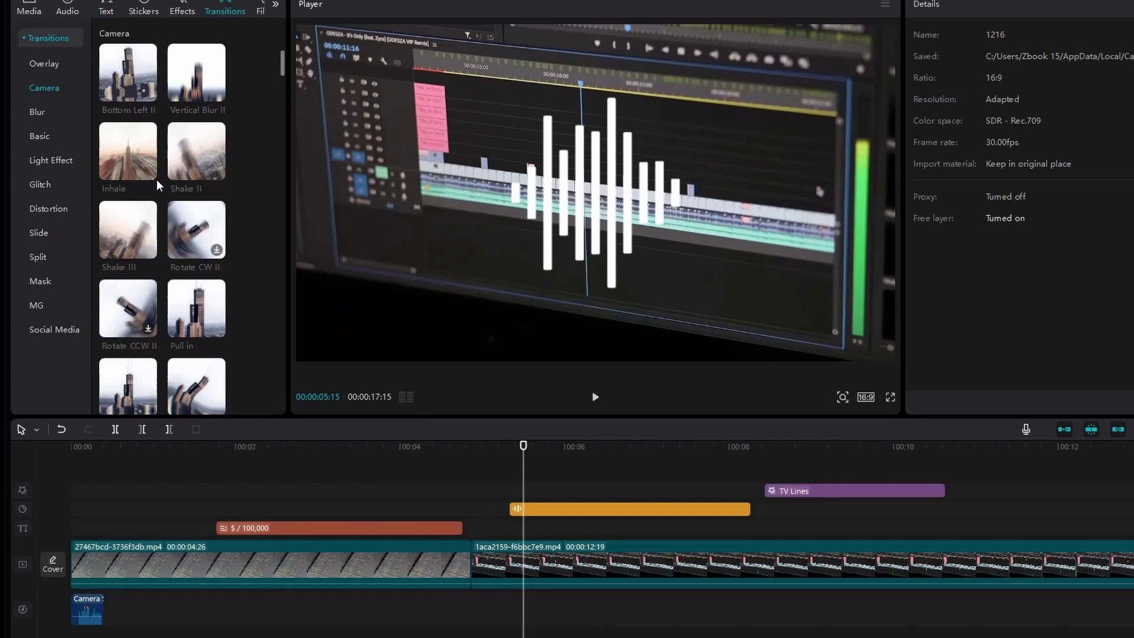
- Drop the Inhale transition onto the cut between the two video clips
mouse_move(148, 102)
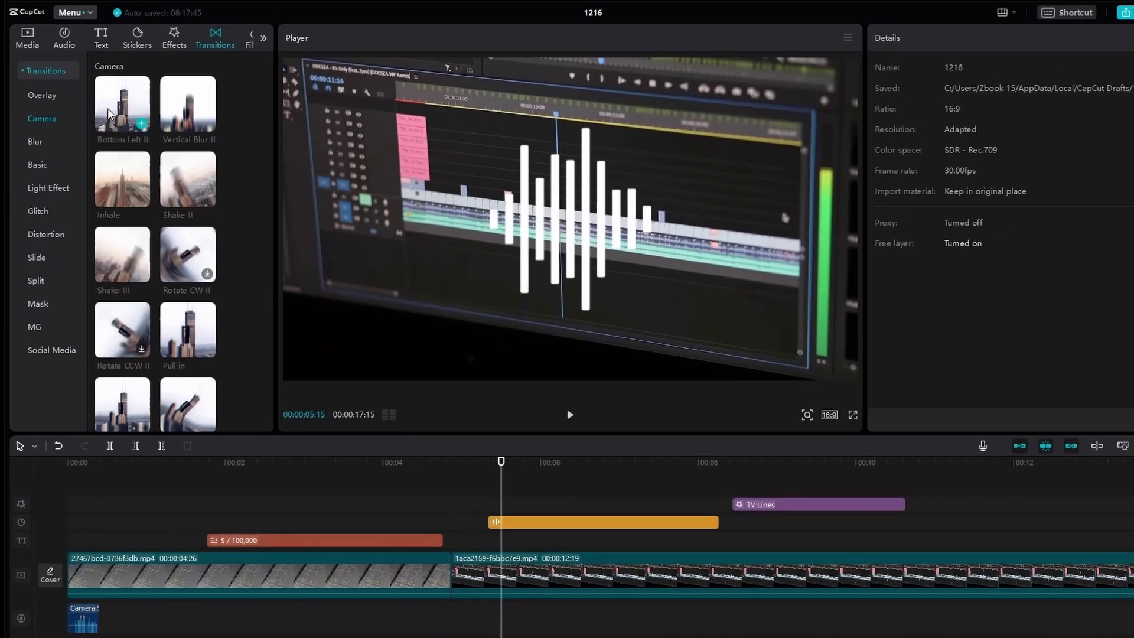
left_click_drag(115, 196, 446, 515)
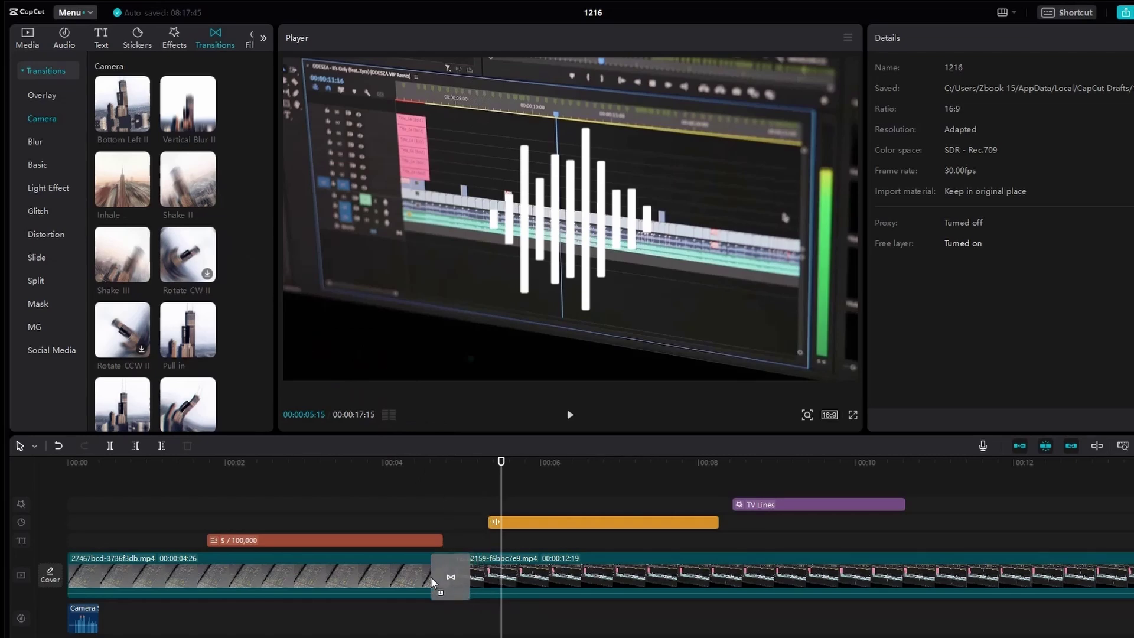
left_click_drag(432, 581, 432, 582)
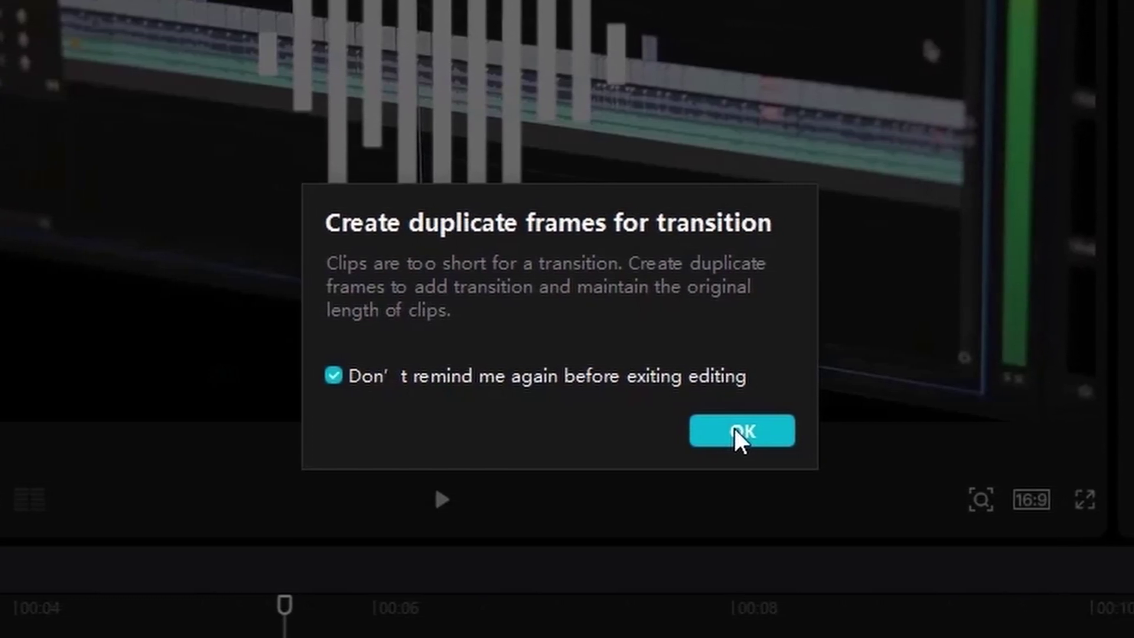
- Accept duplicating frames and set the Inhale transition's duration to 0.6s
left_click(734, 431)
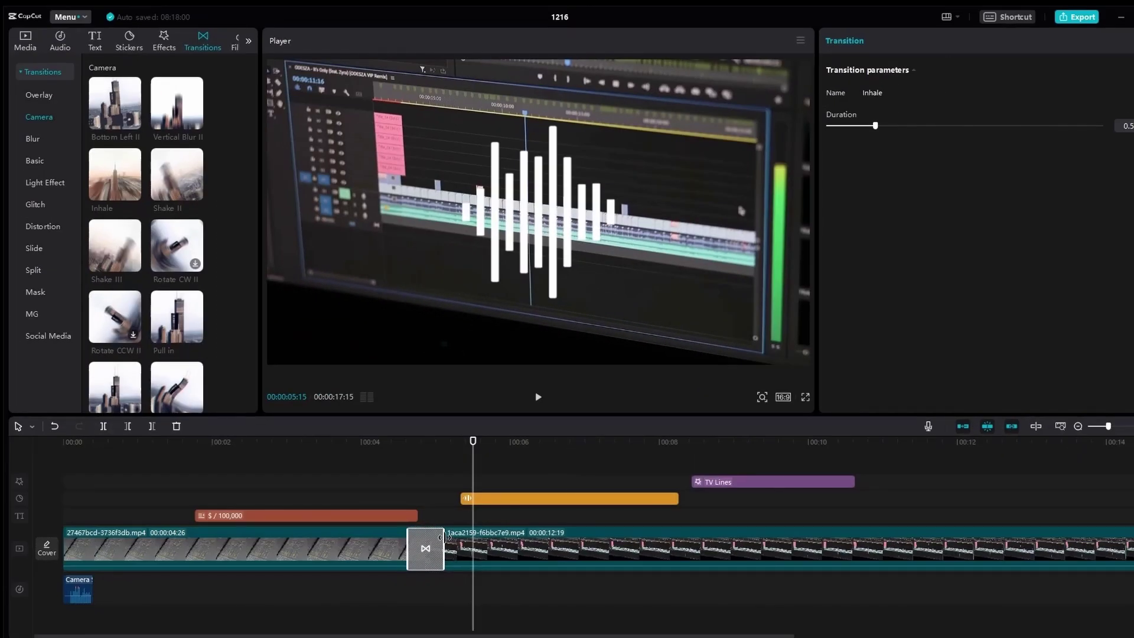
mouse_move(447, 536)
left_mouse_down()
mouse_move(505, 535)
mouse_move(432, 536)
mouse_move(473, 536)
mouse_move(454, 535)
left_mouse_up()
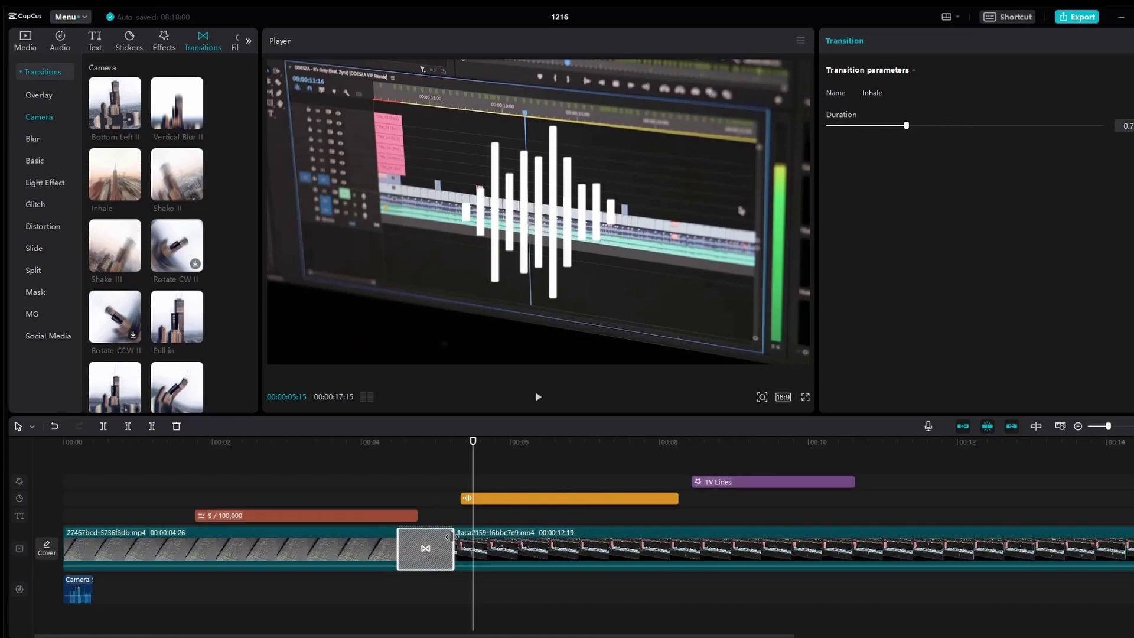
left_click_drag(907, 125, 947, 130)
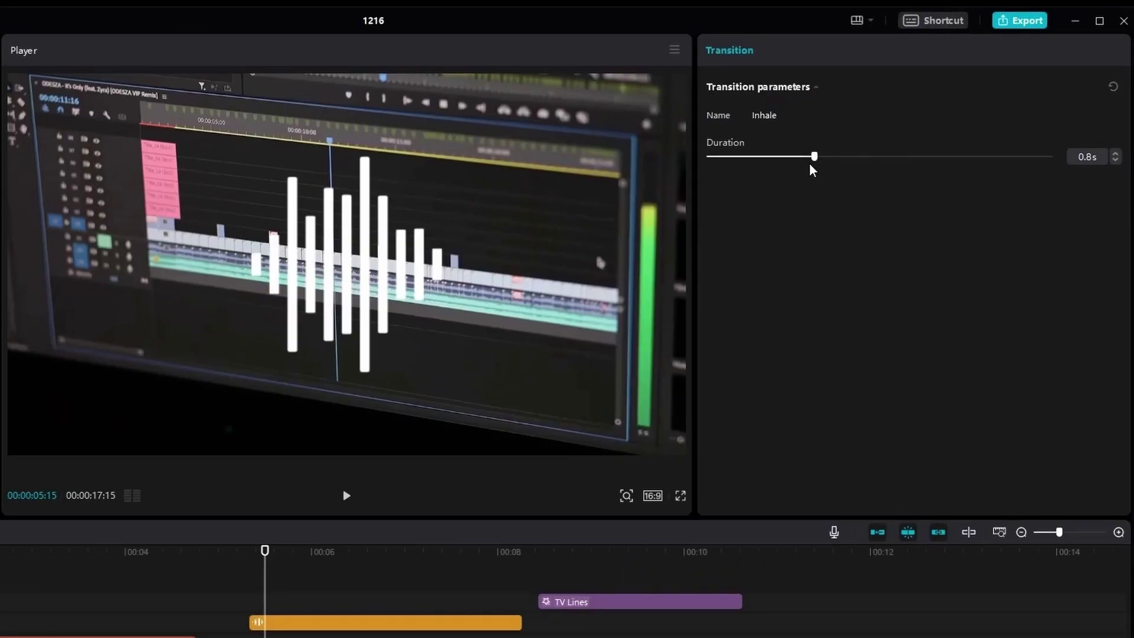
left_click_drag(848, 171, 799, 173)
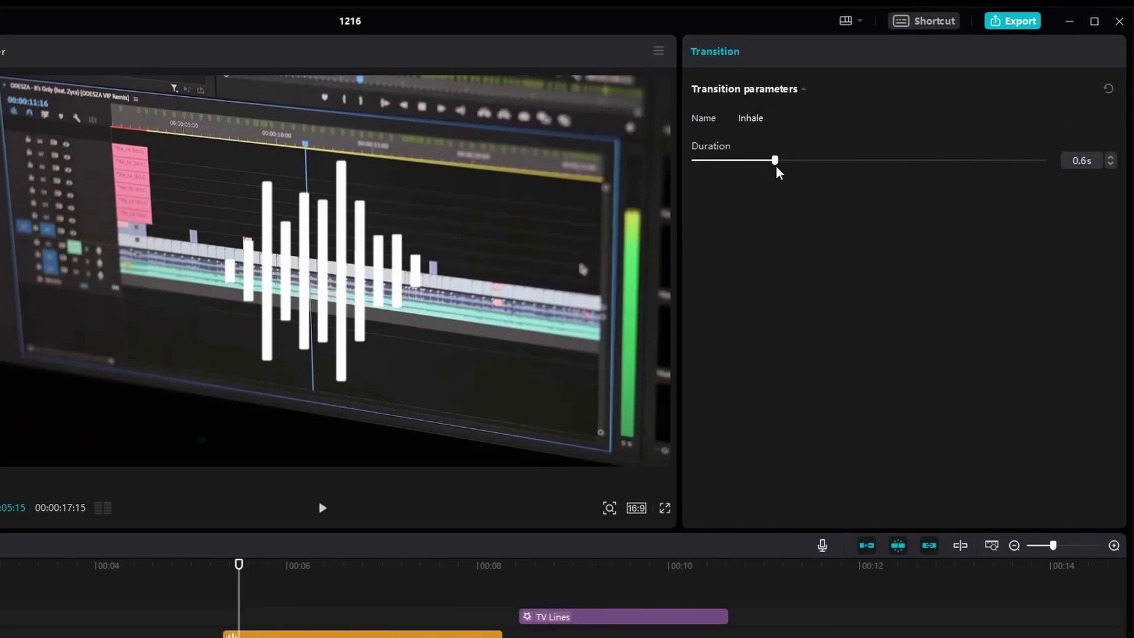
- Play back the Inhale transition from just before the clip join
left_click(99, 571)
key("space")
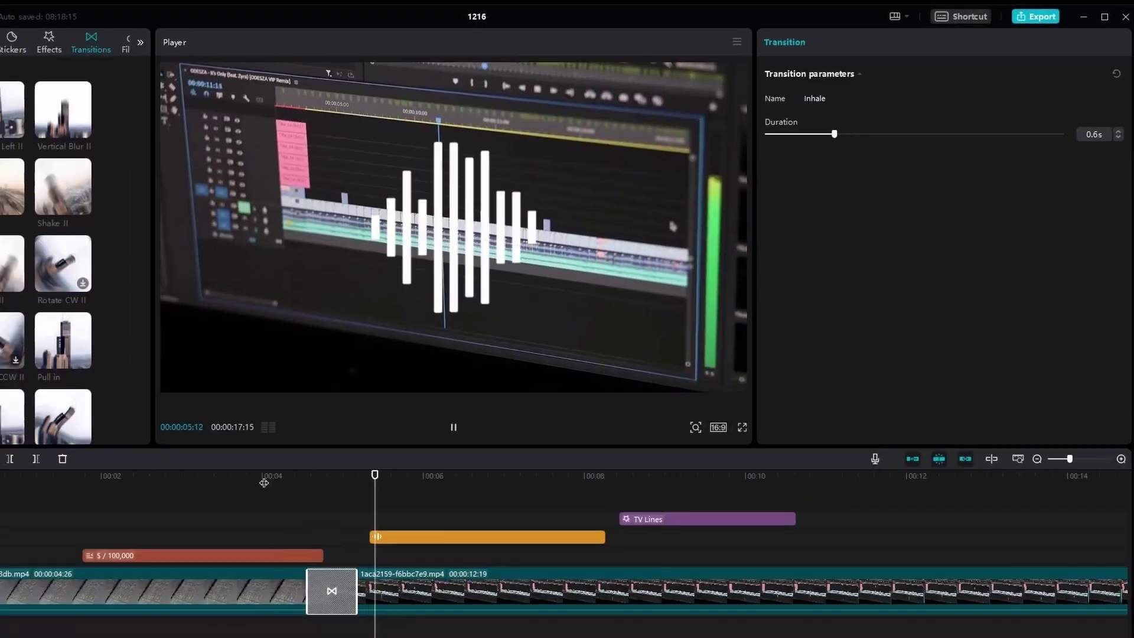
key("space")
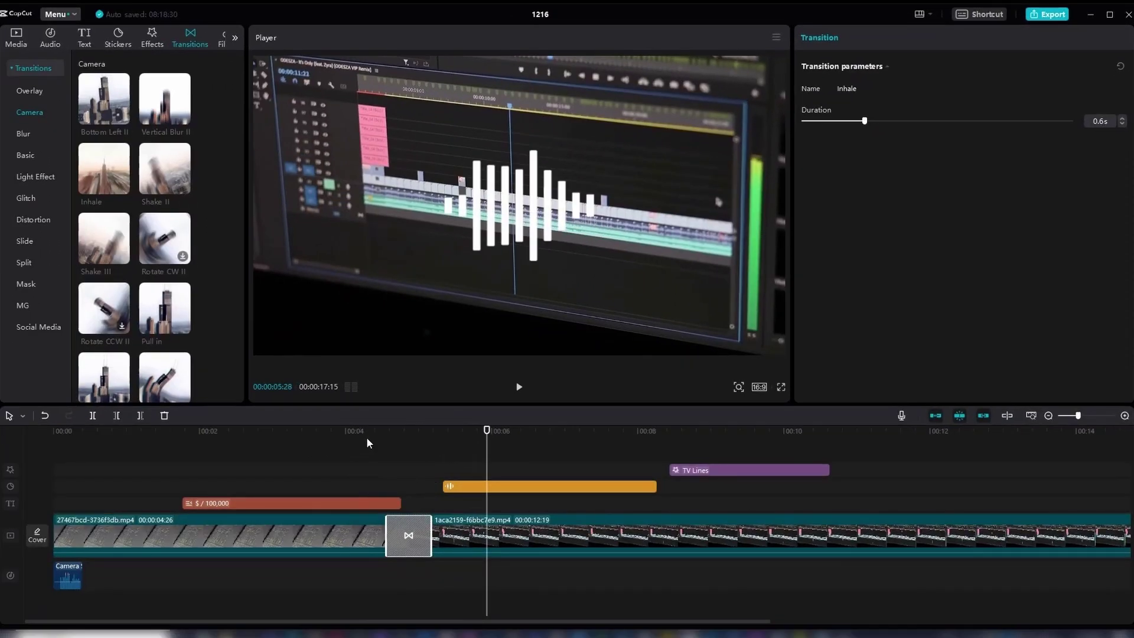
left_click(235, 37)
- Preview the Tuileries filter and browse the Night scene filters
left_click(164, 38)
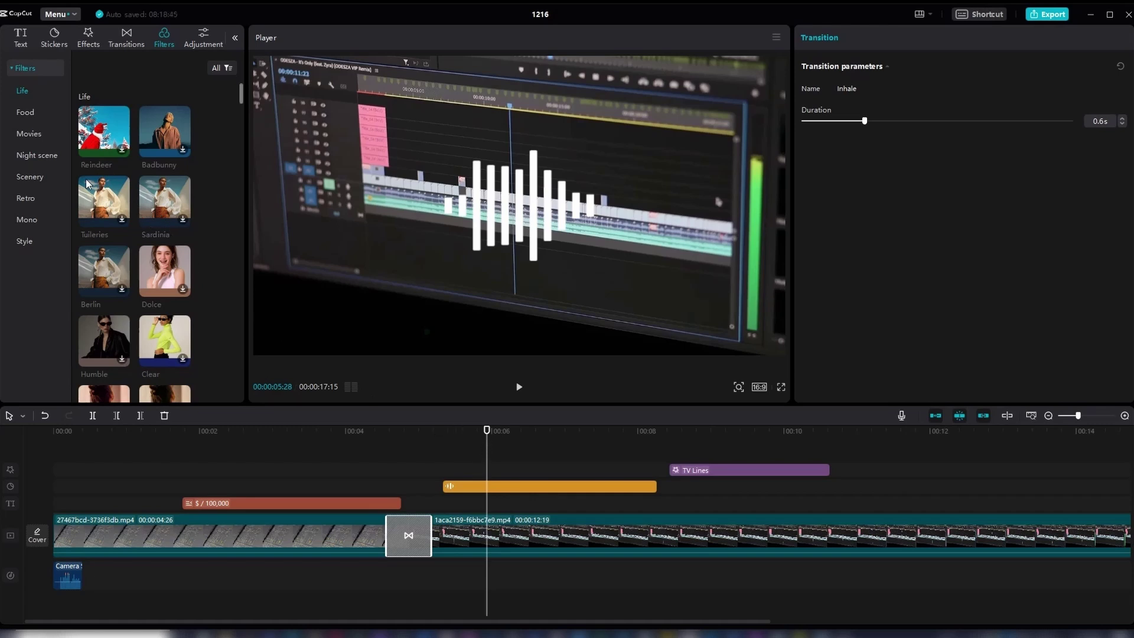
left_click(104, 189)
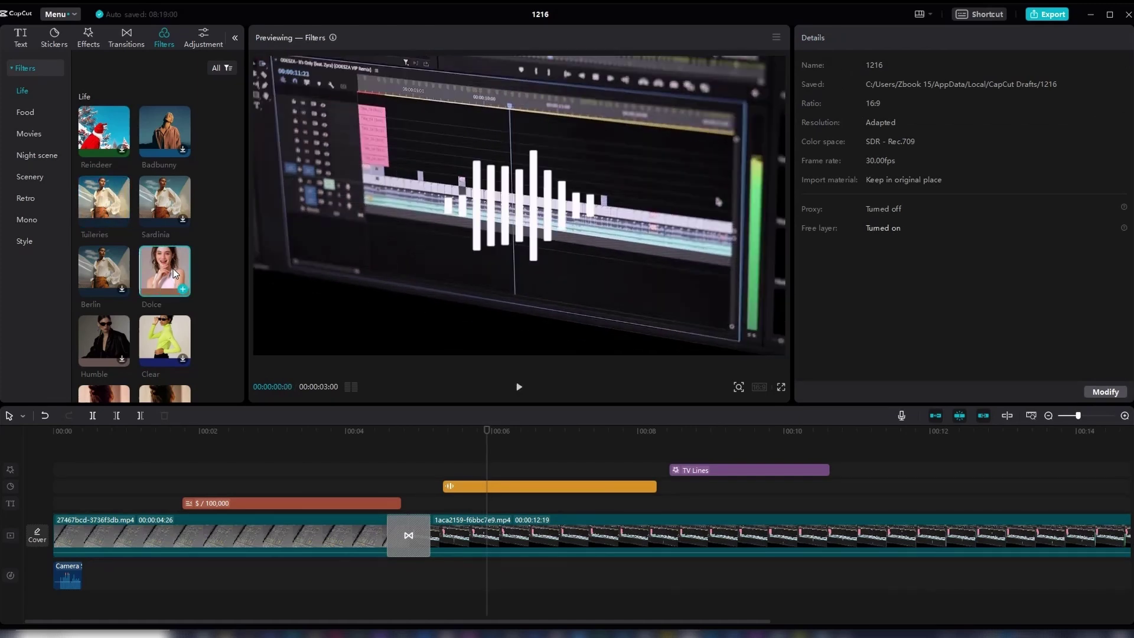
mouse_move(485, 430)
left_mouse_down()
mouse_move(392, 431)
mouse_move(489, 431)
left_mouse_up()
left_click(32, 155)
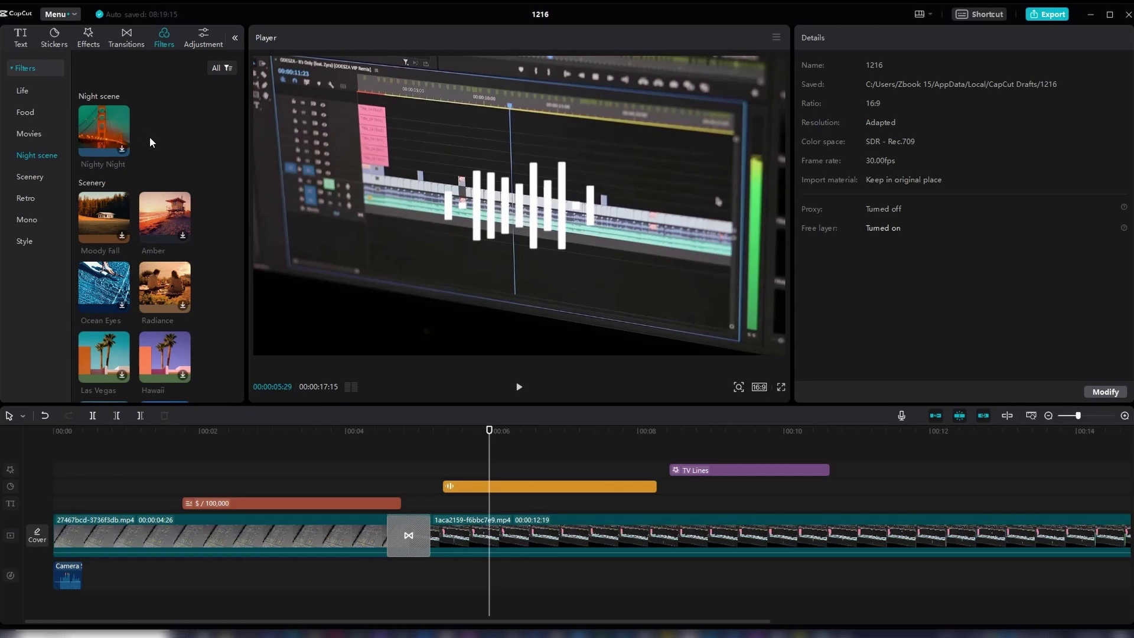
scroll(151, 142, "up", 2)
- Look through the Adjustment tab's Customized, LUT and Presets options, then return to Media
left_click(202, 40)
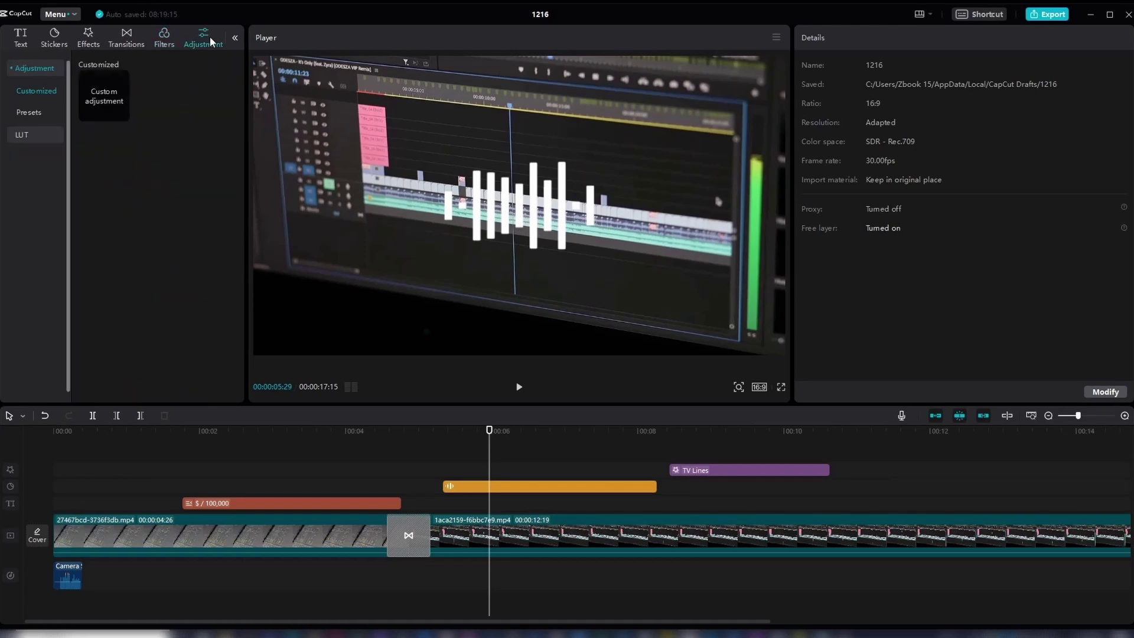
left_click(25, 136)
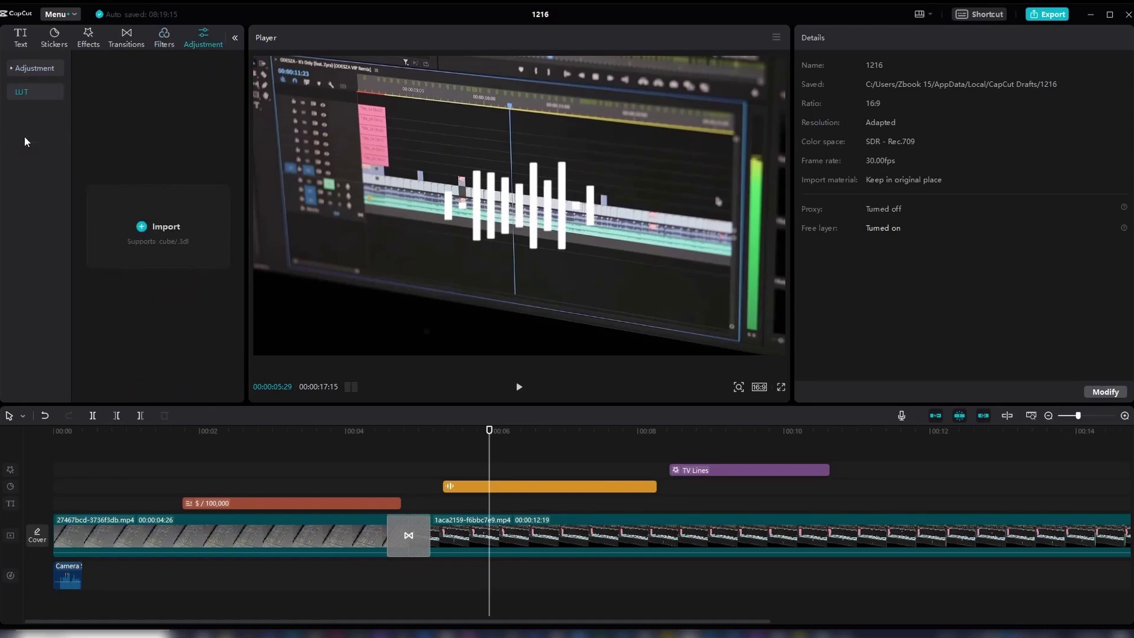
left_click(20, 71)
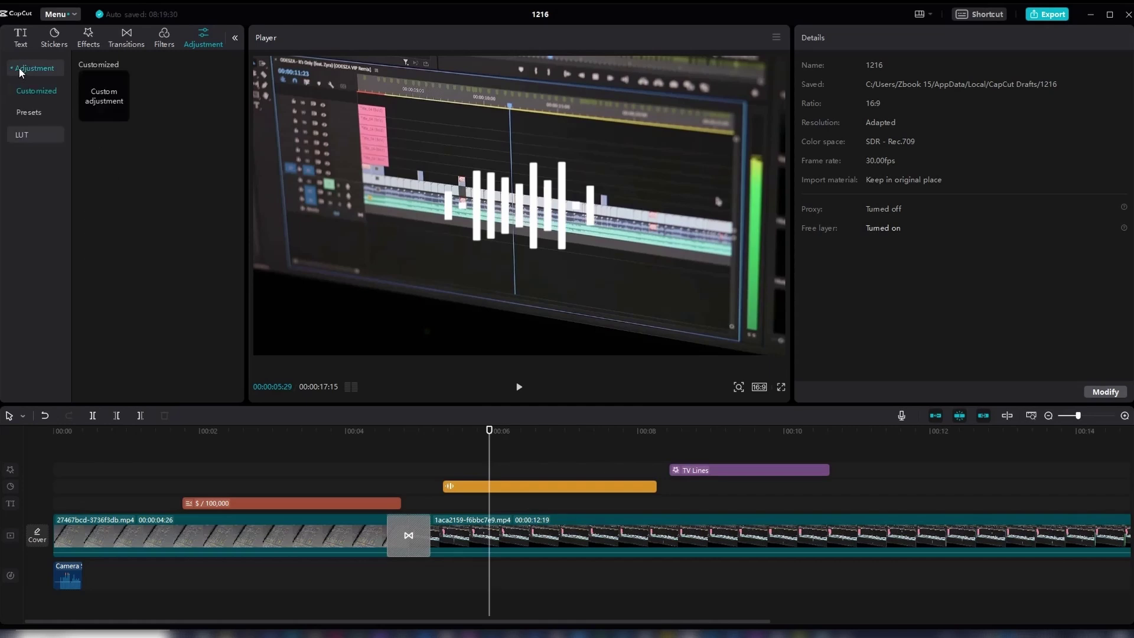
left_click(27, 114)
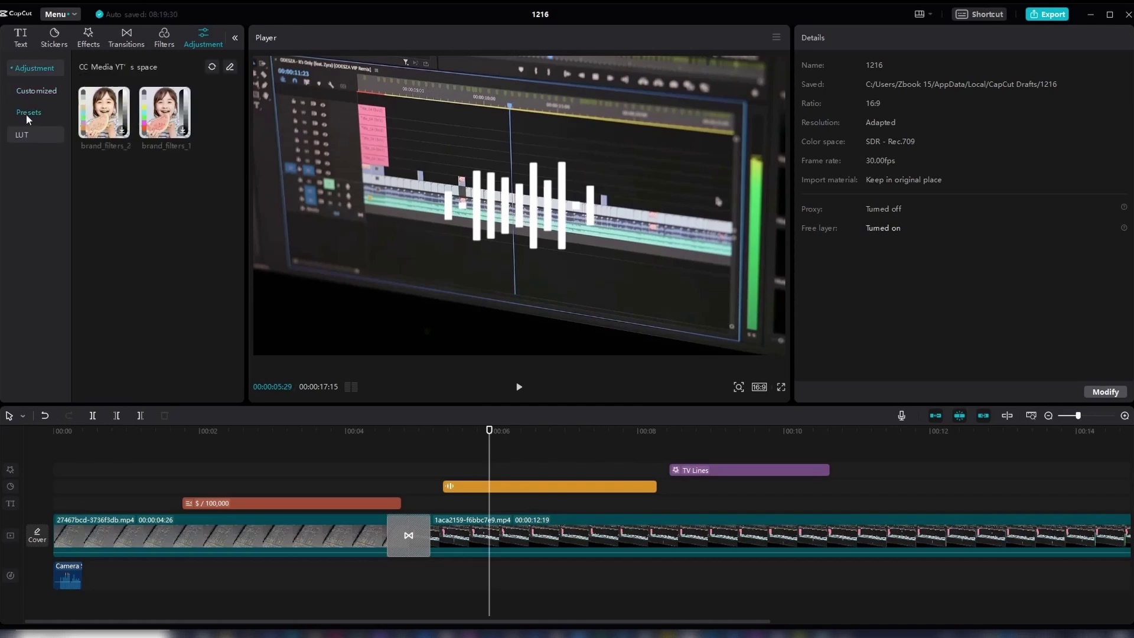
left_click(55, 92)
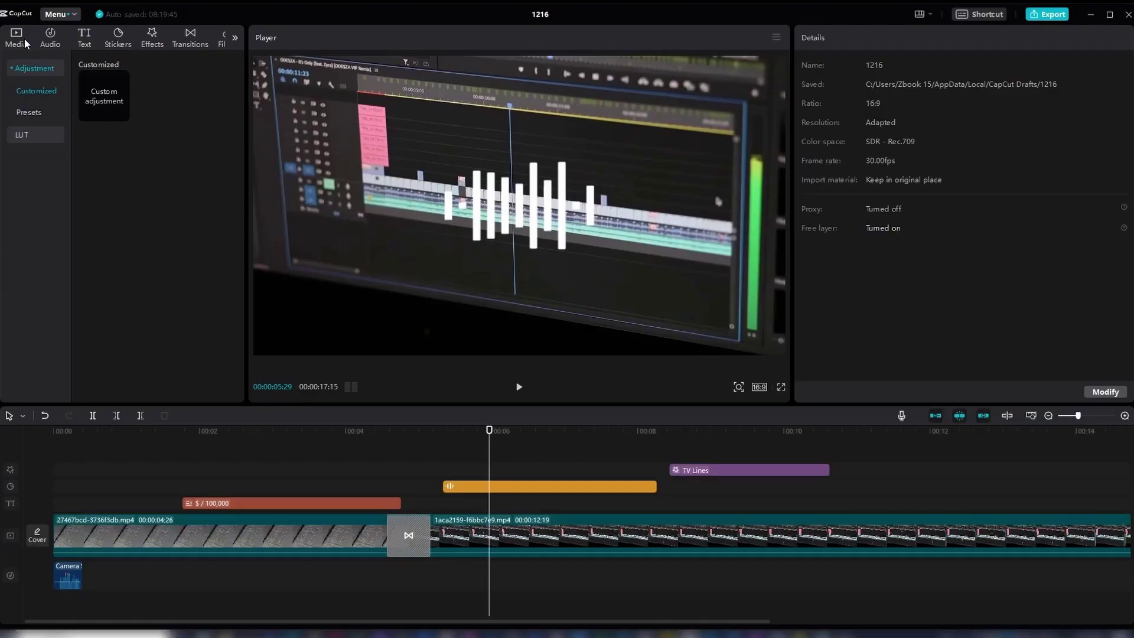
left_click(20, 40)
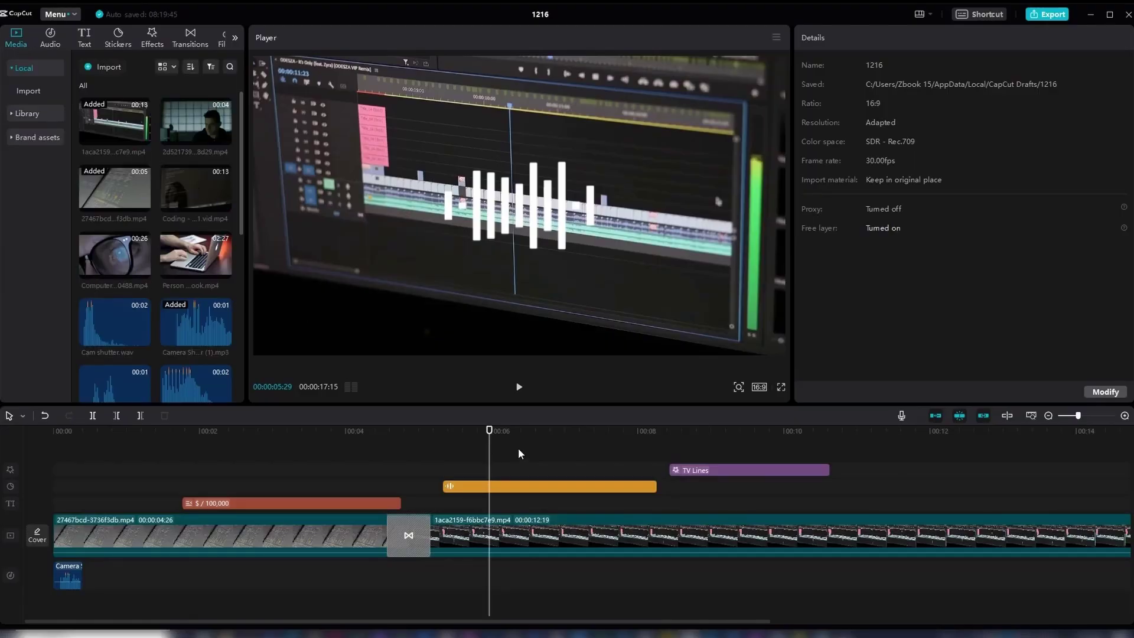
- Shorten the $ / 100,000 title and move the orange sticker earlier onto the top track
left_click_drag(488, 434, 903, 455)
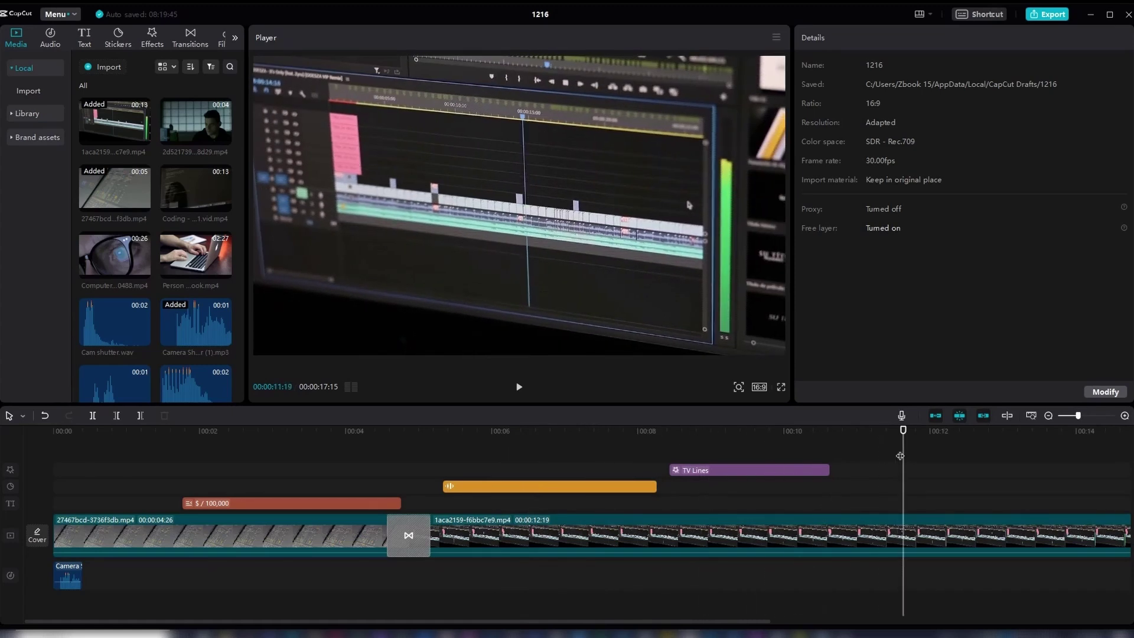
left_click(324, 504)
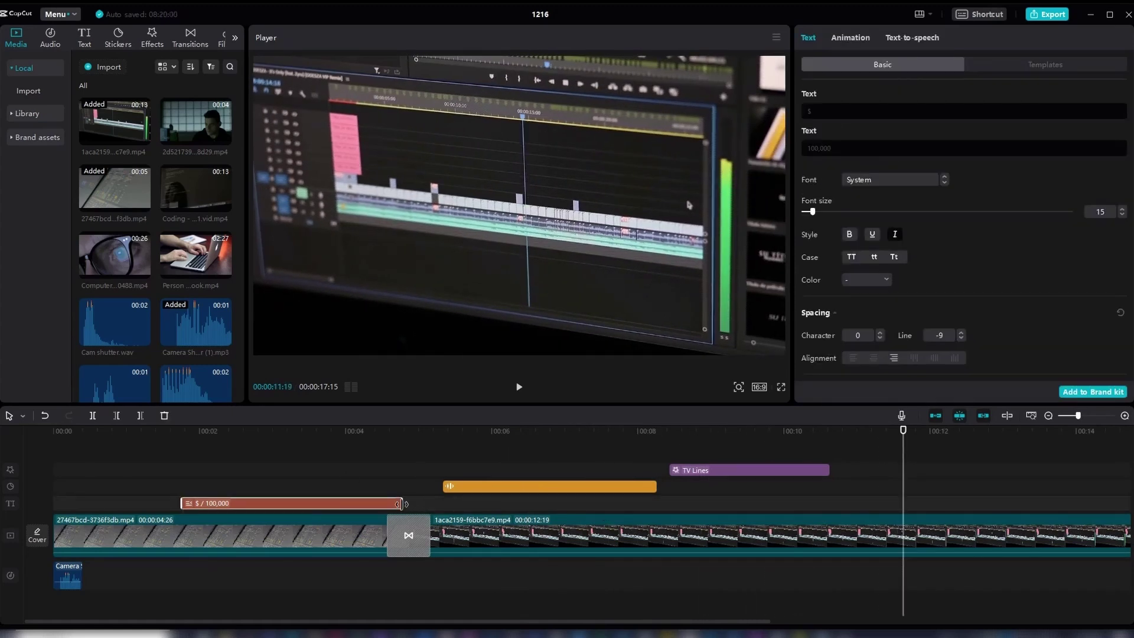
left_click_drag(402, 503, 307, 491)
left_click_drag(465, 489, 371, 489)
left_click_drag(556, 489, 155, 481)
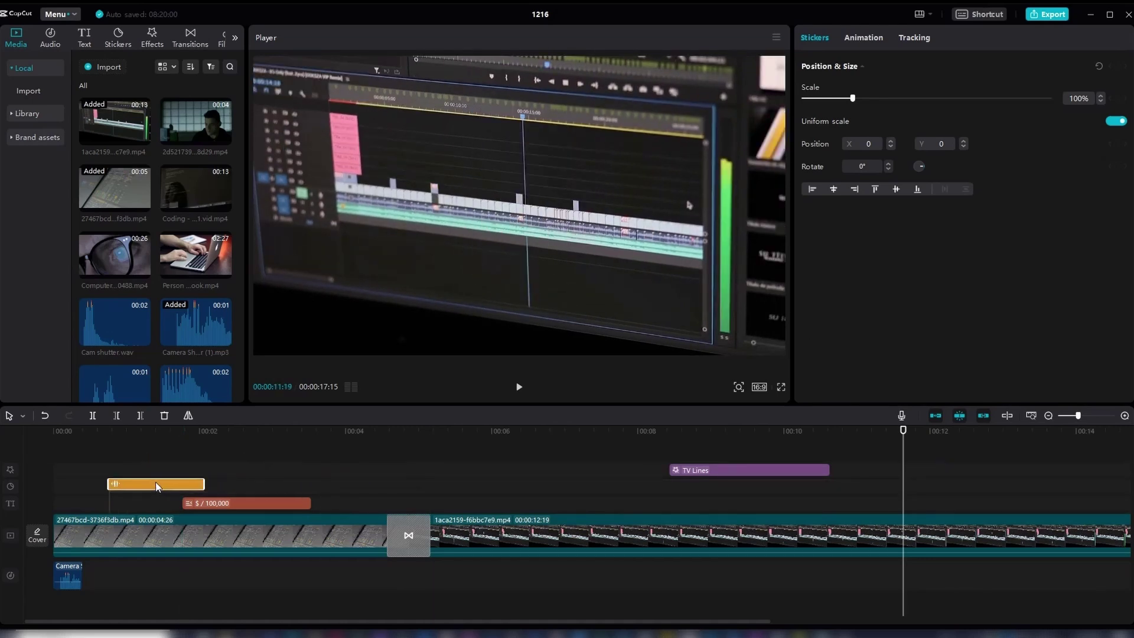
- Move the $ / 100,000 title onto the track above and preview it from 1 to 4 seconds
left_click(143, 455)
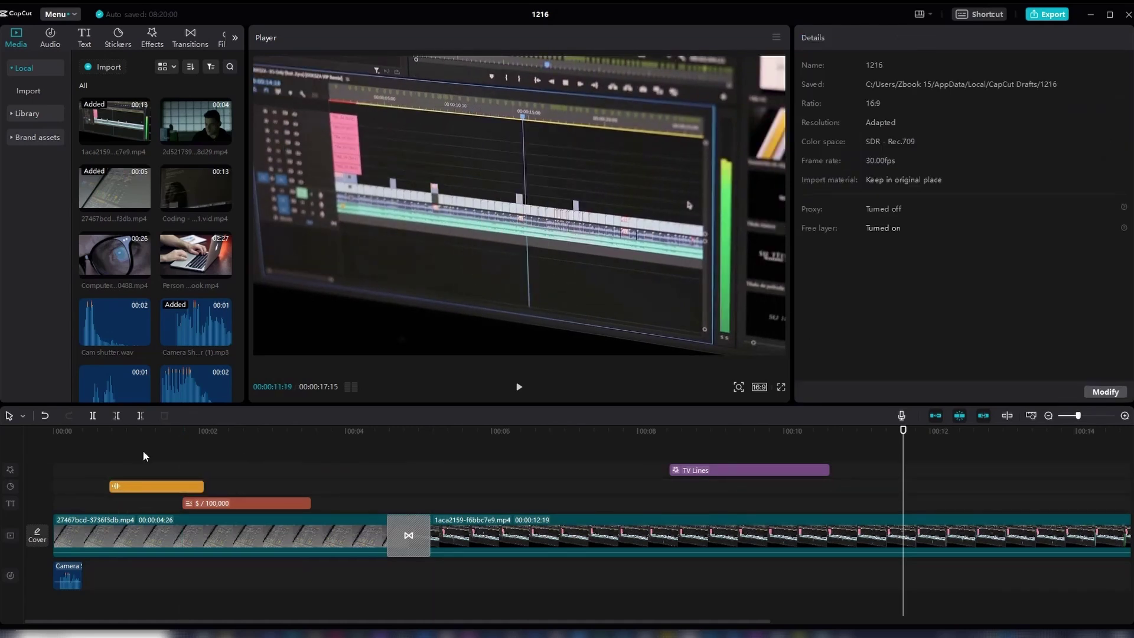
left_click_drag(207, 508, 226, 488)
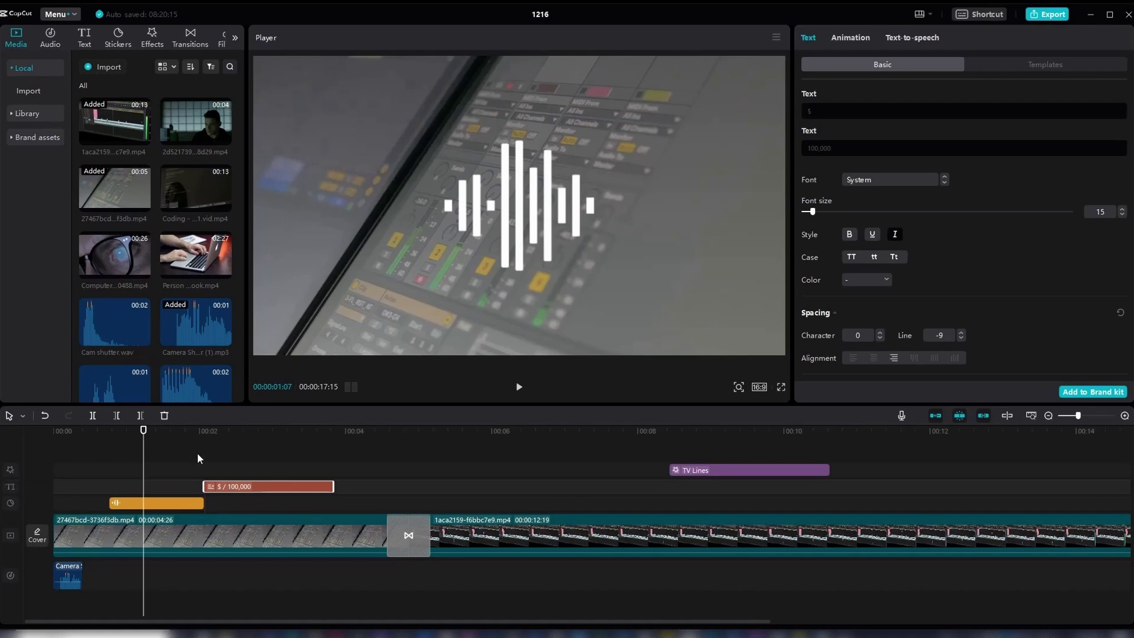
left_click_drag(204, 432, 367, 446)
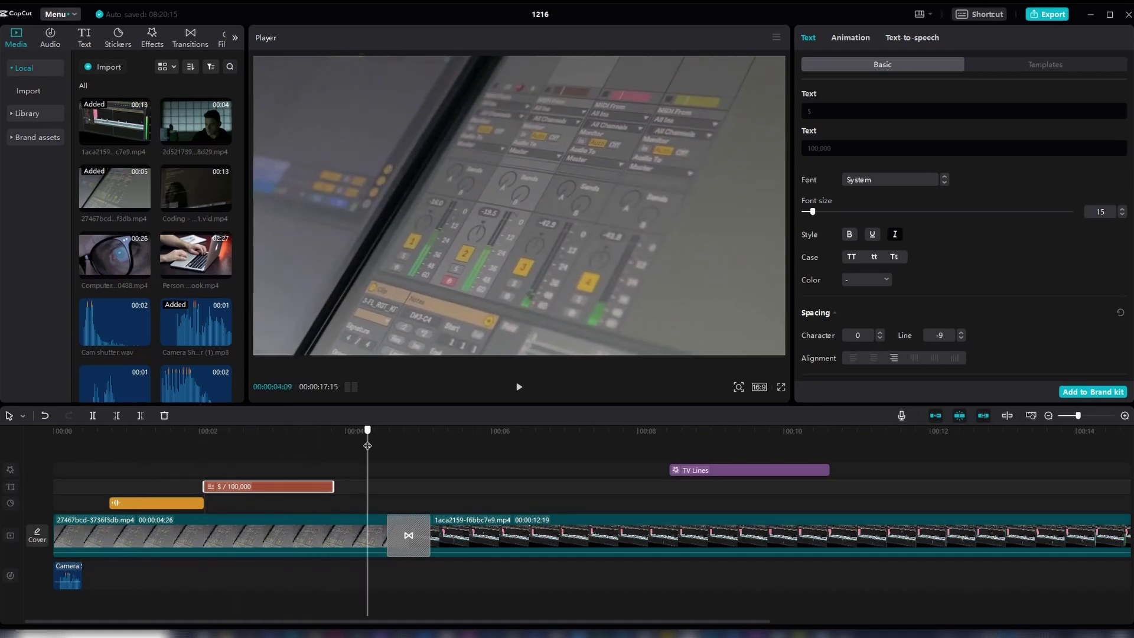
- Move the TV Lines effect to start near 4 seconds and play back the rearranged section
left_click_drag(699, 471, 353, 477)
left_click(322, 440)
key("space")
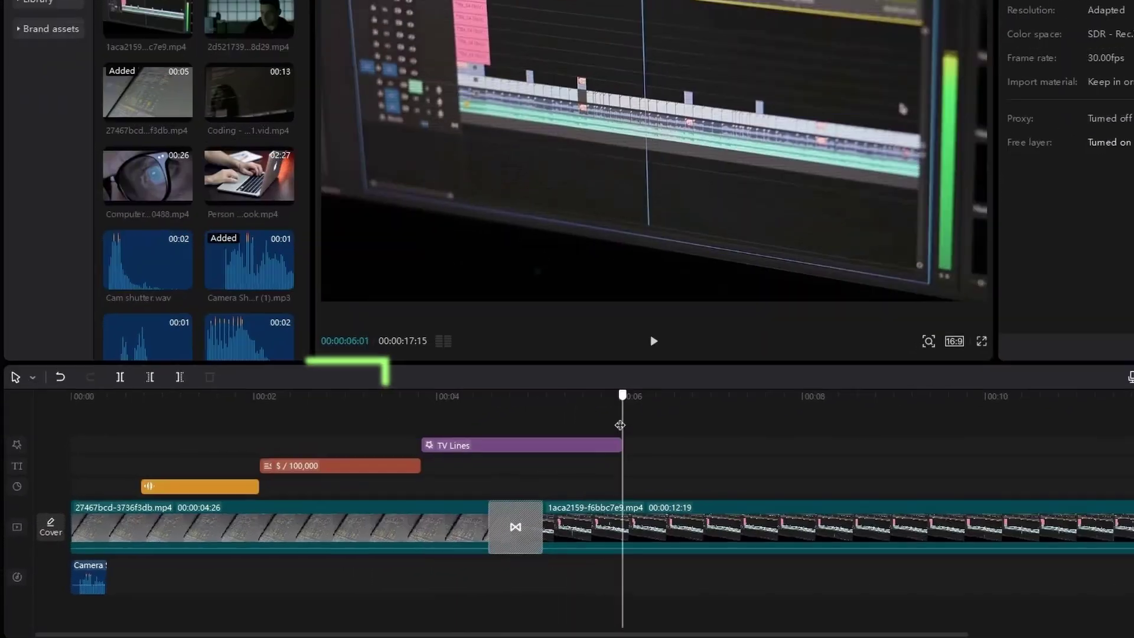
- Split the second video clip at the playhead into 04:18 and 08:01 pieces, undoing trial deletions
left_click_drag(620, 426, 649, 424)
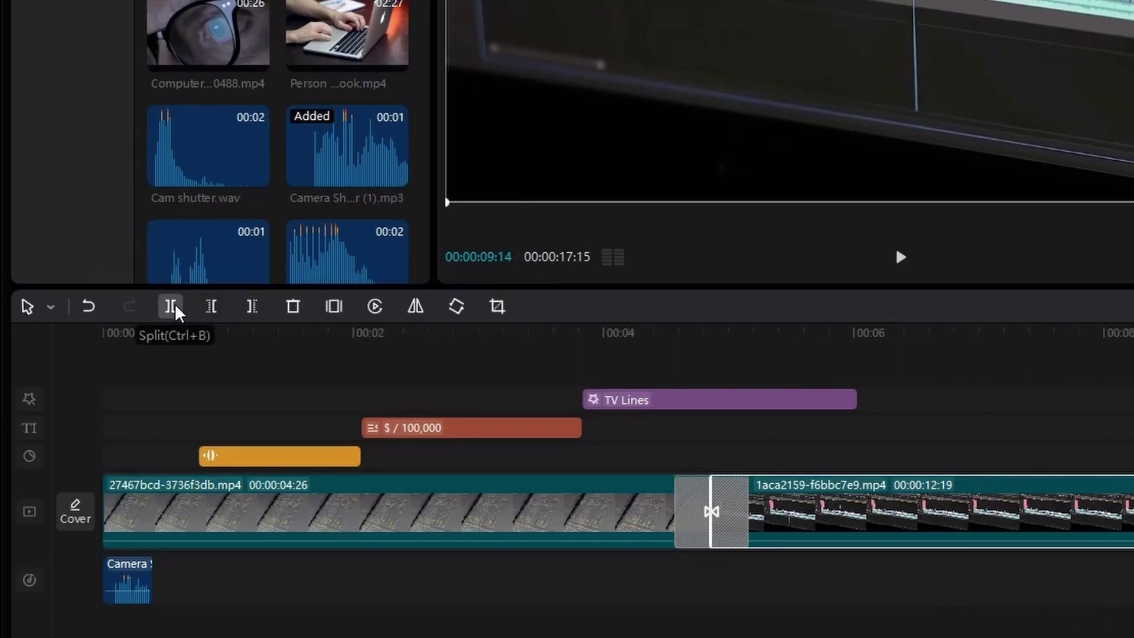
left_click(172, 307)
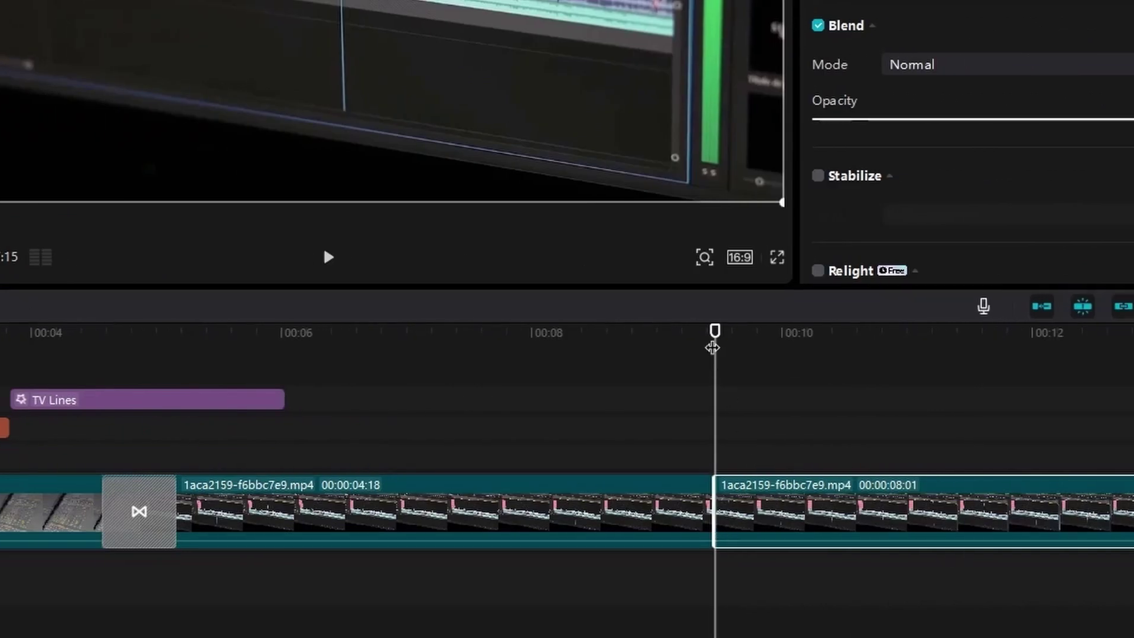
mouse_move(728, 344)
left_mouse_down()
mouse_move(777, 349)
mouse_move(658, 351)
mouse_move(739, 346)
left_mouse_up()
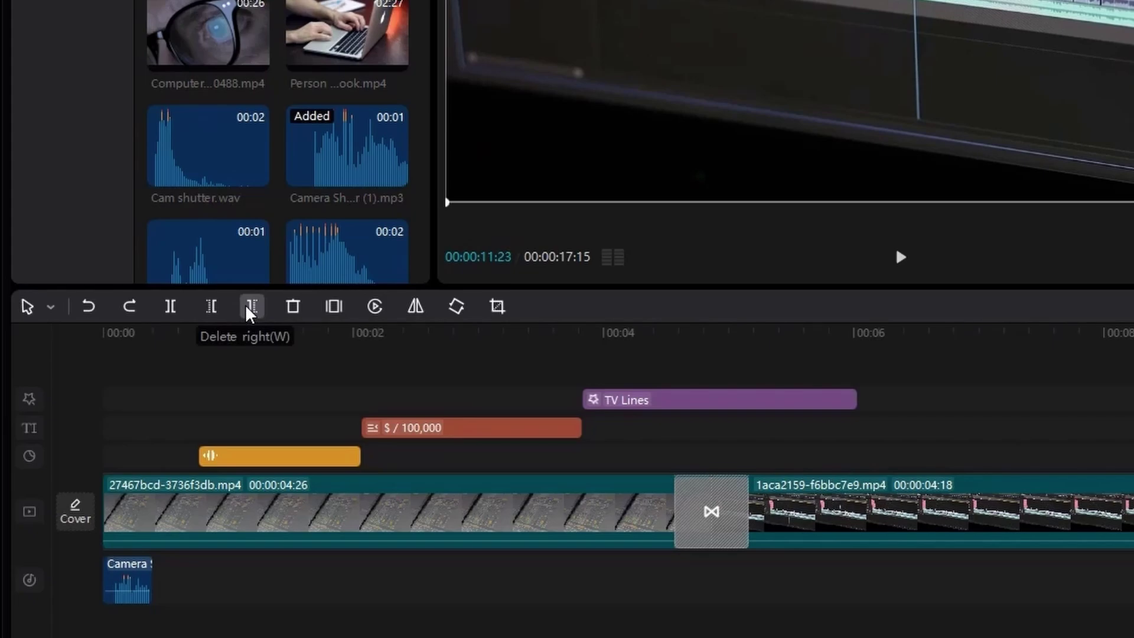
left_click(251, 306)
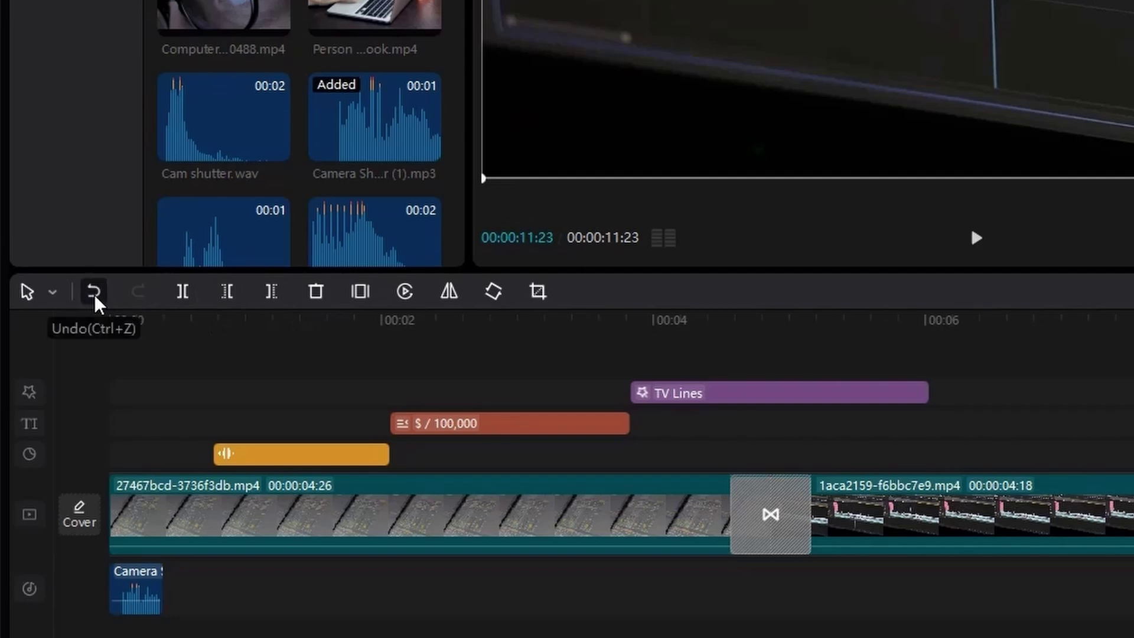
left_click(93, 291)
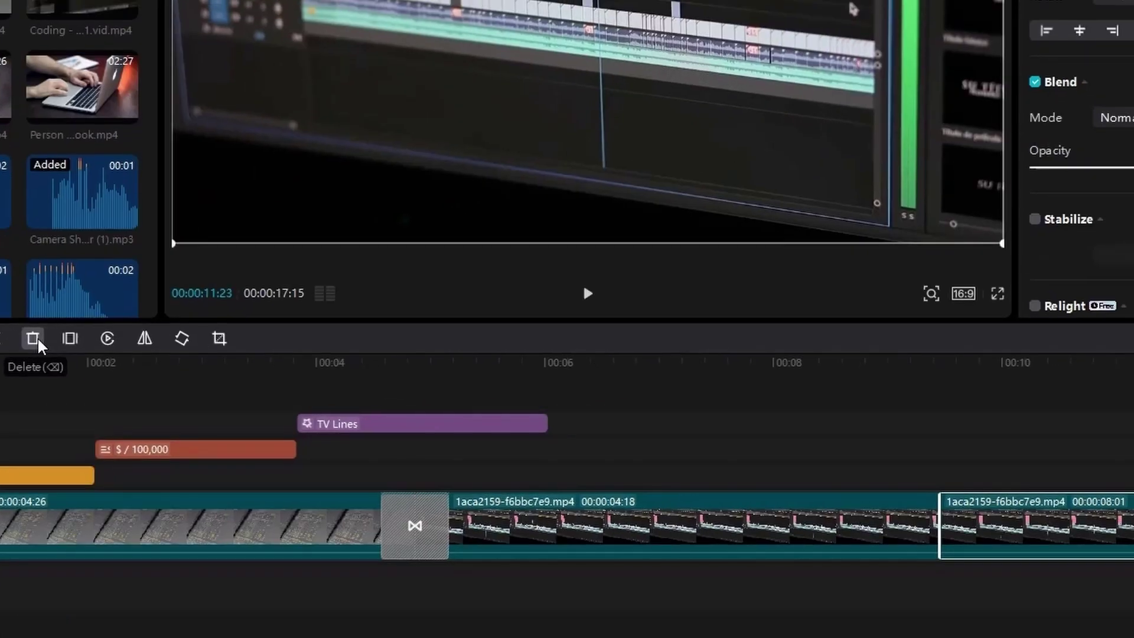
left_click(34, 339)
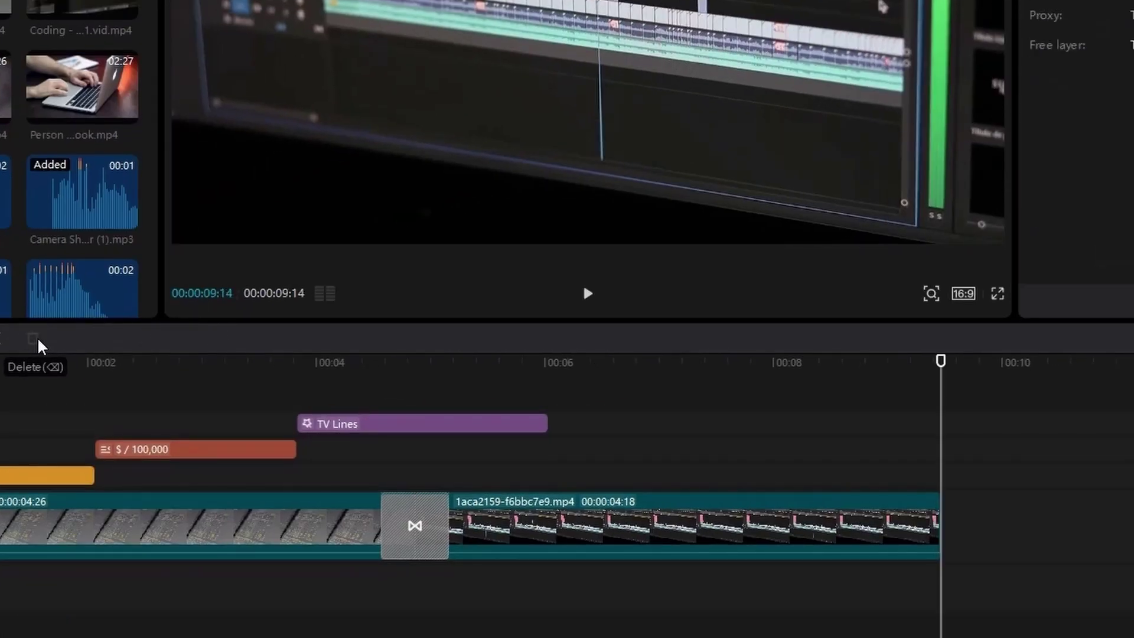
key("ctrl+z")
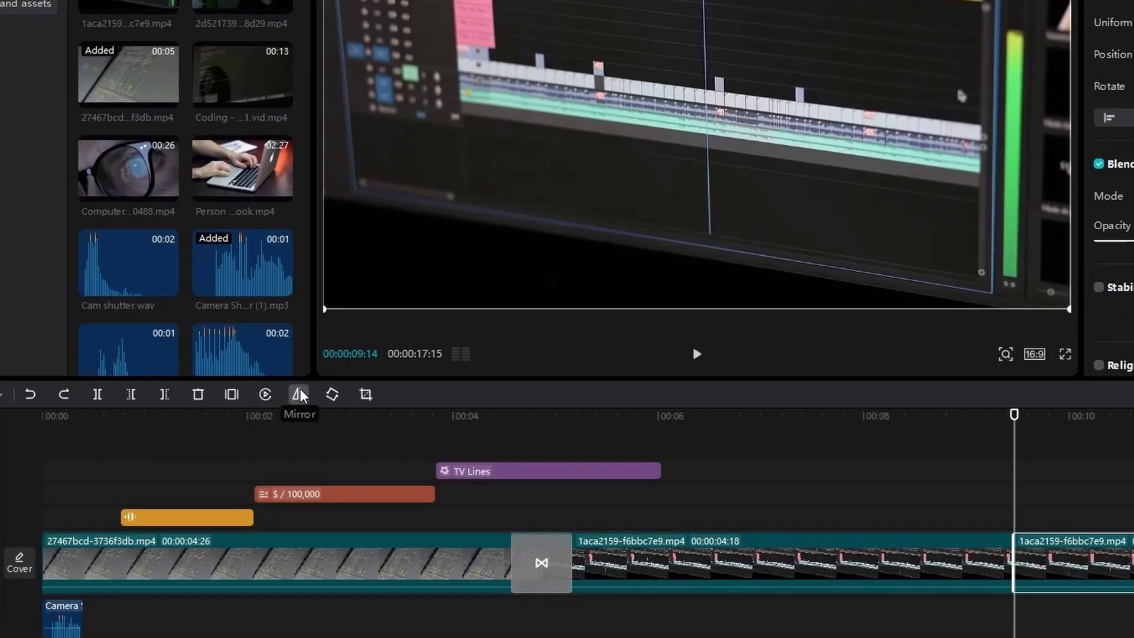
- Mirror the later 08:01 piece, cycling its rotation back to upright
left_click(298, 394)
left_click(299, 394)
left_click(299, 394)
left_click(333, 396)
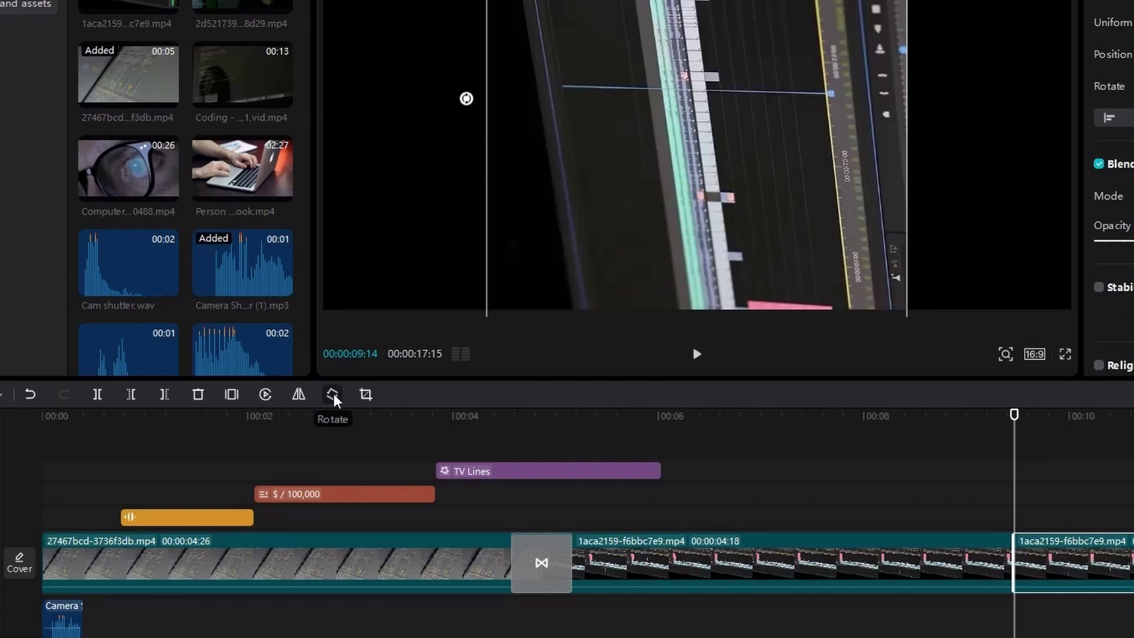
left_click(333, 395)
left_click(333, 395)
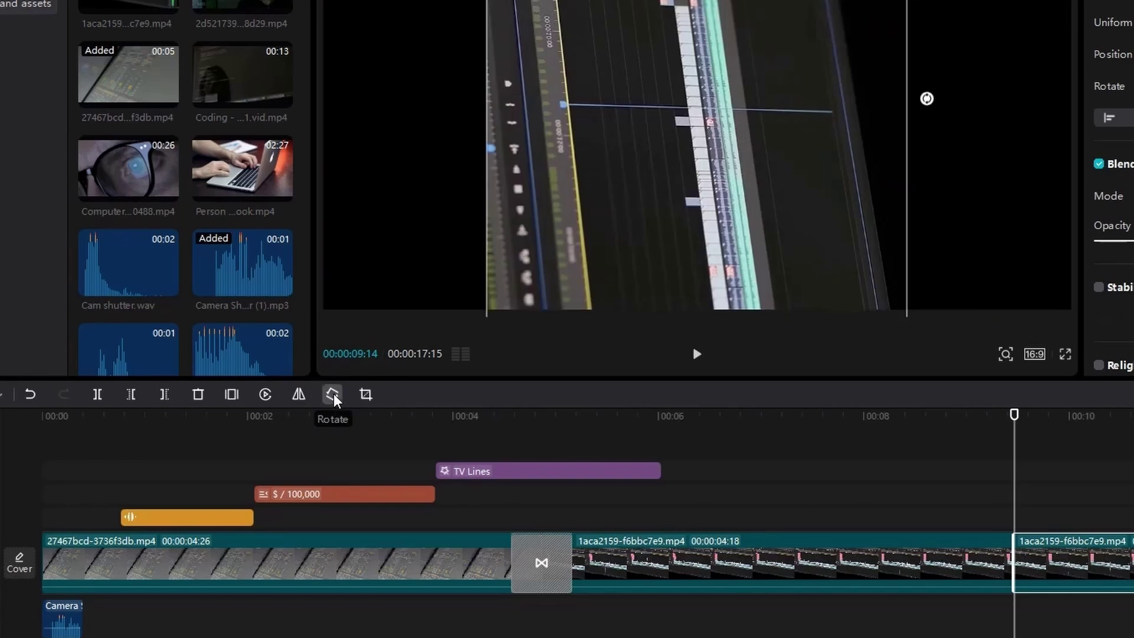
left_click(333, 396)
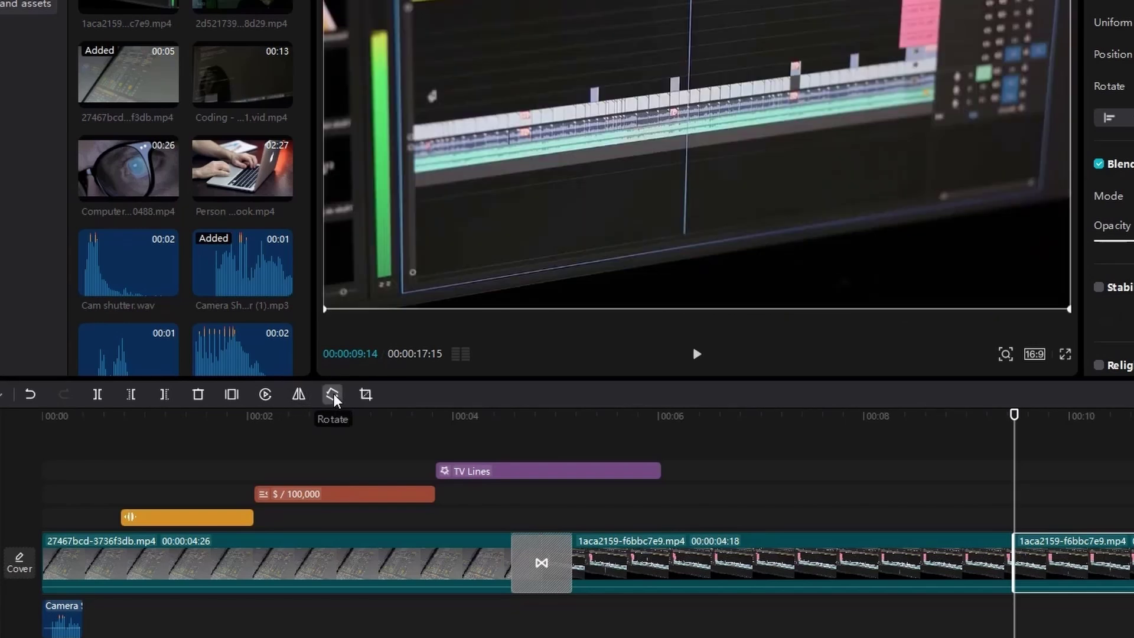
- Crop the piece's left, bottom and right edges inward and confirm the 0° crop
left_click(367, 396)
left_click_drag(422, 255, 547, 253)
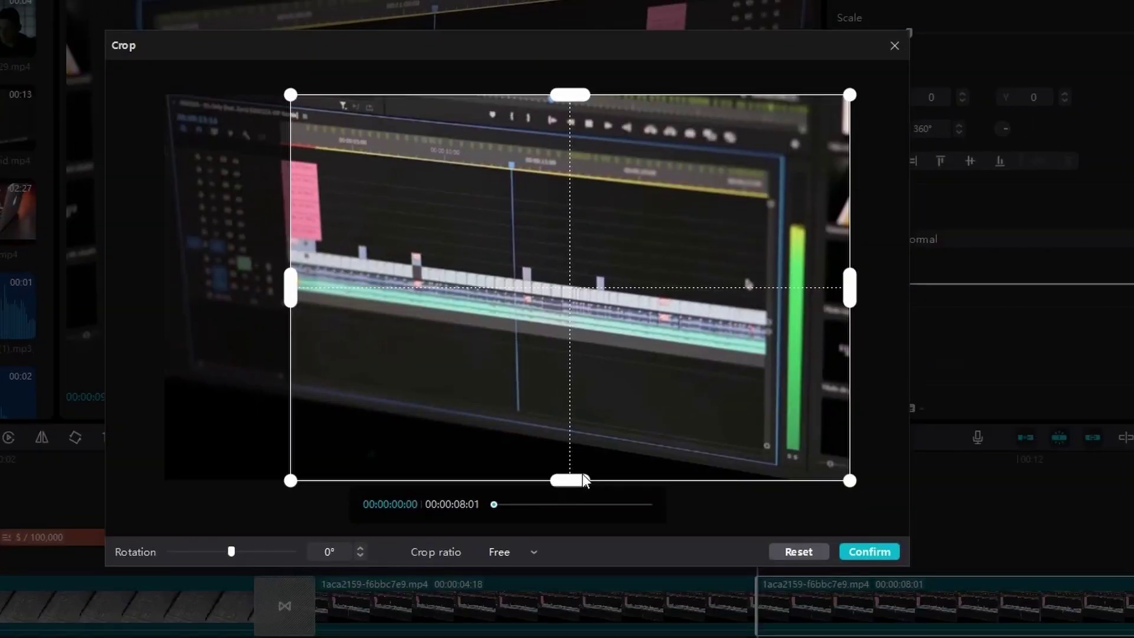
left_click_drag(945, 438, 945, 363)
left_click_drag(1105, 208, 1040, 206)
left_click_drag(780, 248, 685, 252)
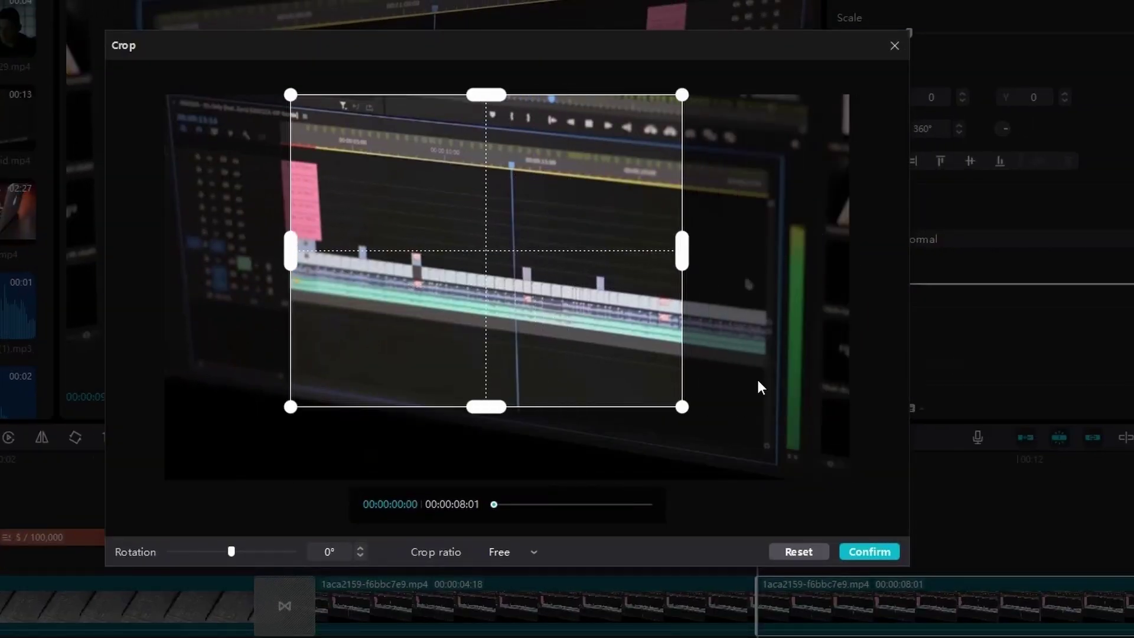
left_click(870, 551)
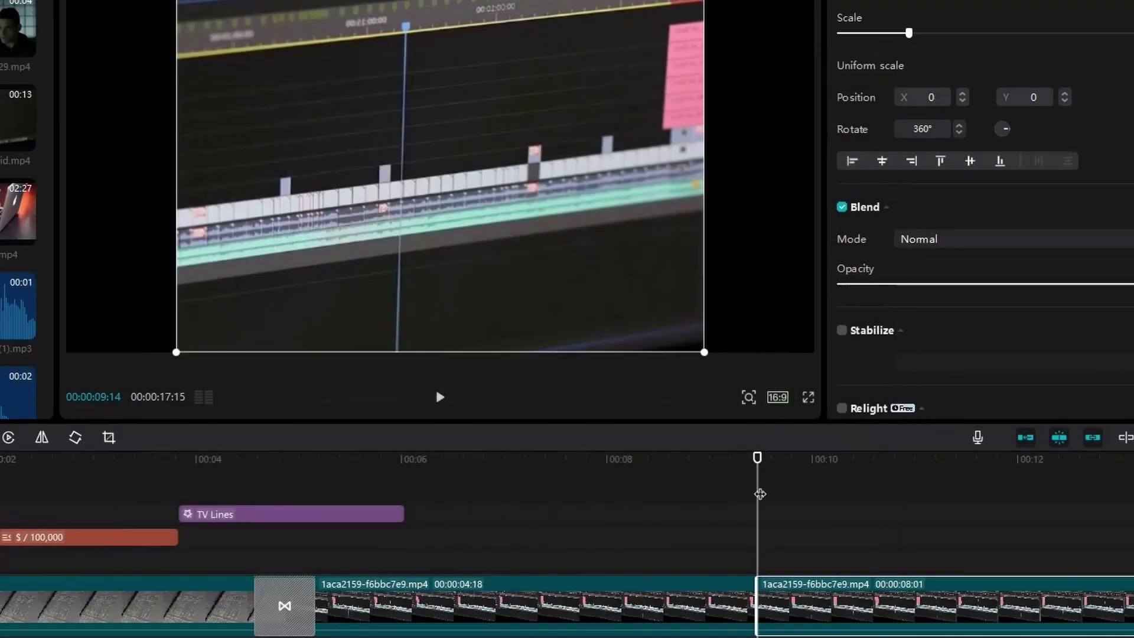
- Scrub the timeline and select the main-track clips, including the 1aca2159 piece near 7 seconds
left_click_drag(760, 493, 877, 493)
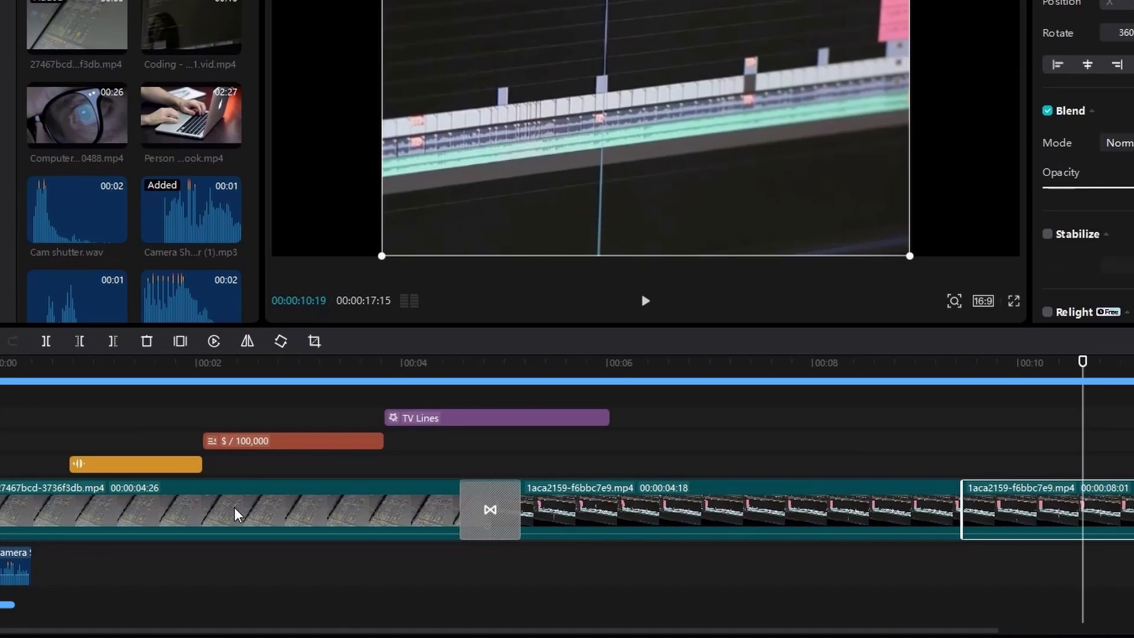
left_click_drag(144, 369, 351, 394)
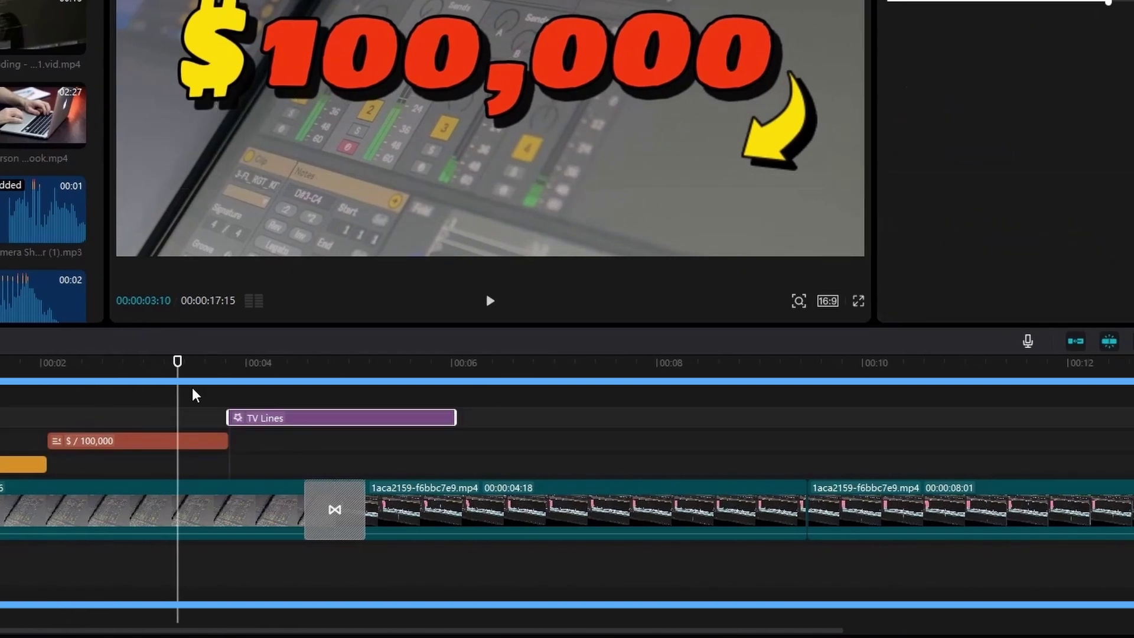
left_click(596, 405)
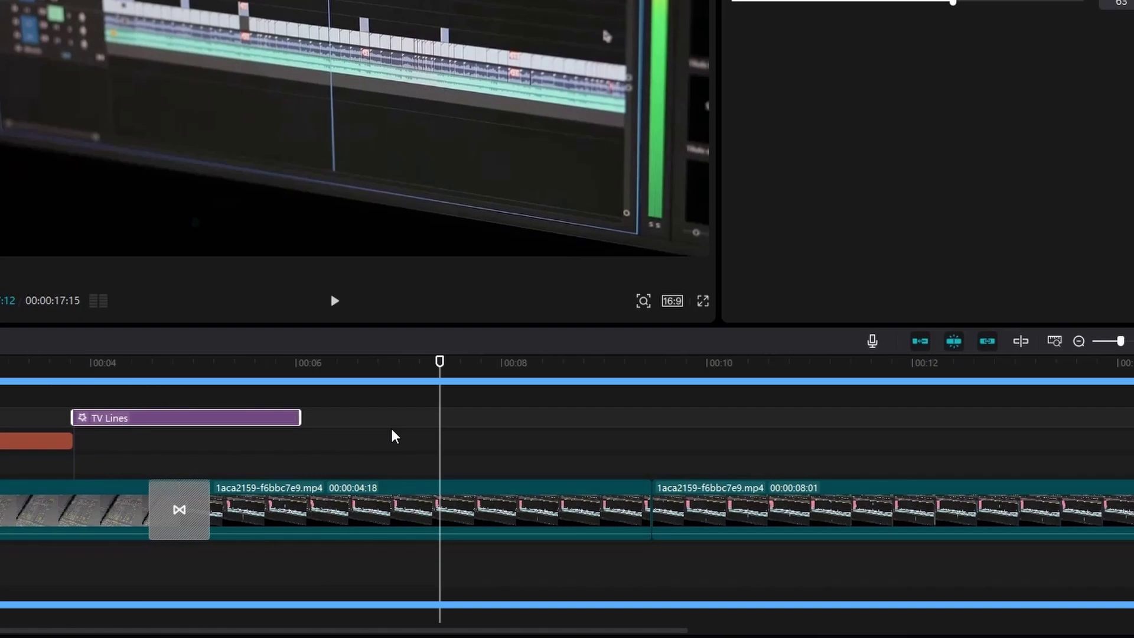
left_click(395, 436)
left_click(308, 509)
left_click(177, 509)
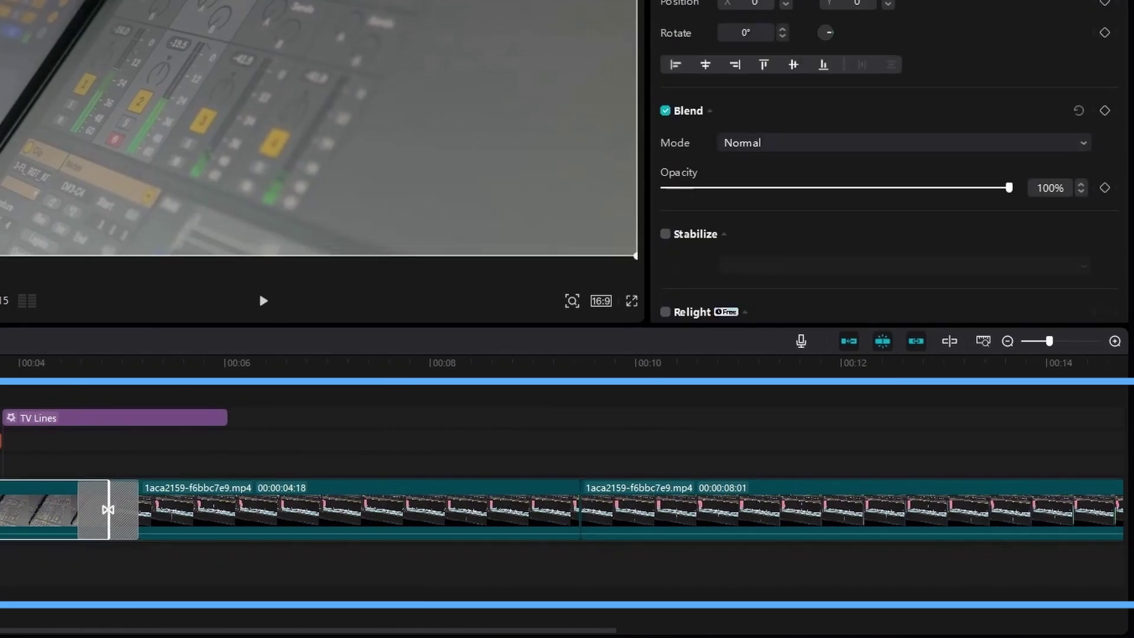
left_click(321, 466)
left_click(376, 511)
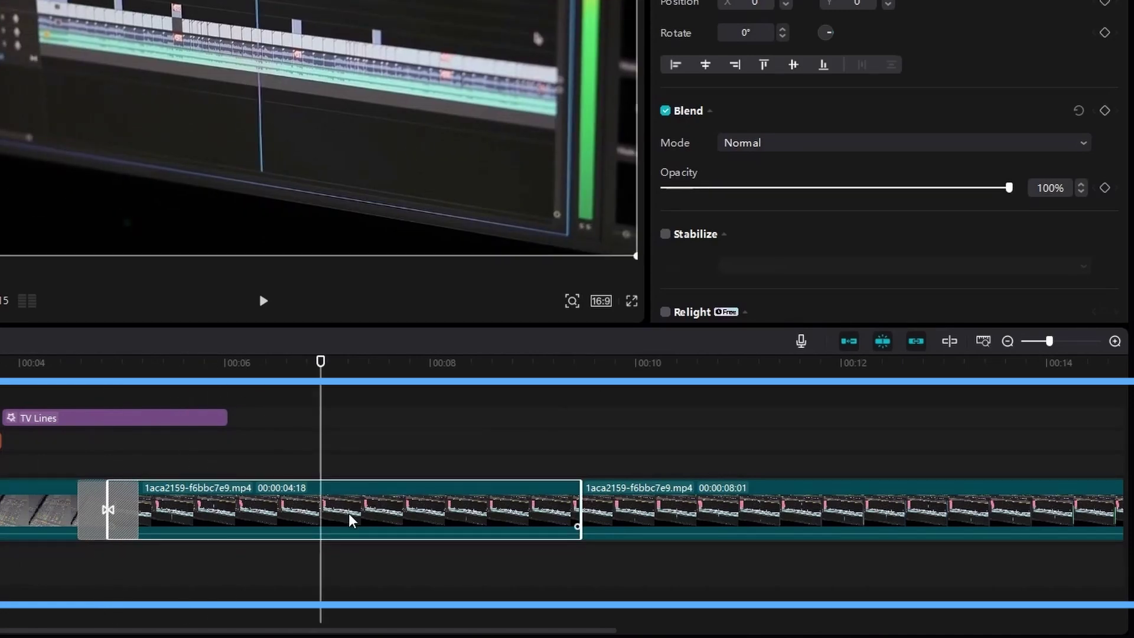
- Zoom the timeline to fit so all clips are in view
left_click(983, 345)
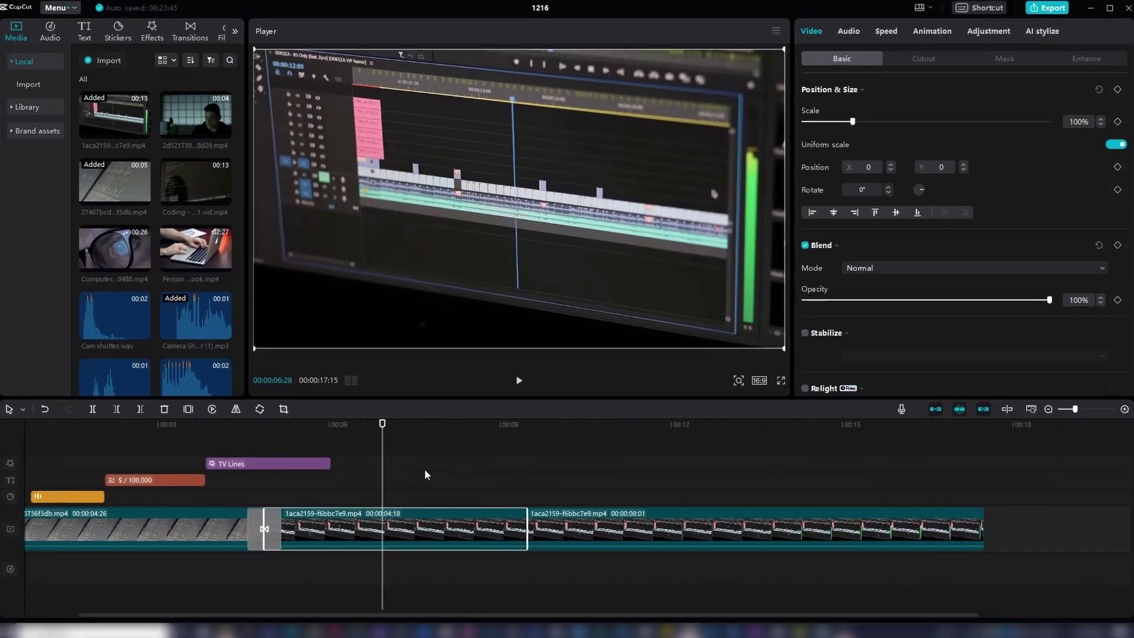
scroll(426, 474, "up", 2)
scroll(424, 470, "down", 2)
scroll(424, 470, "up", 3)
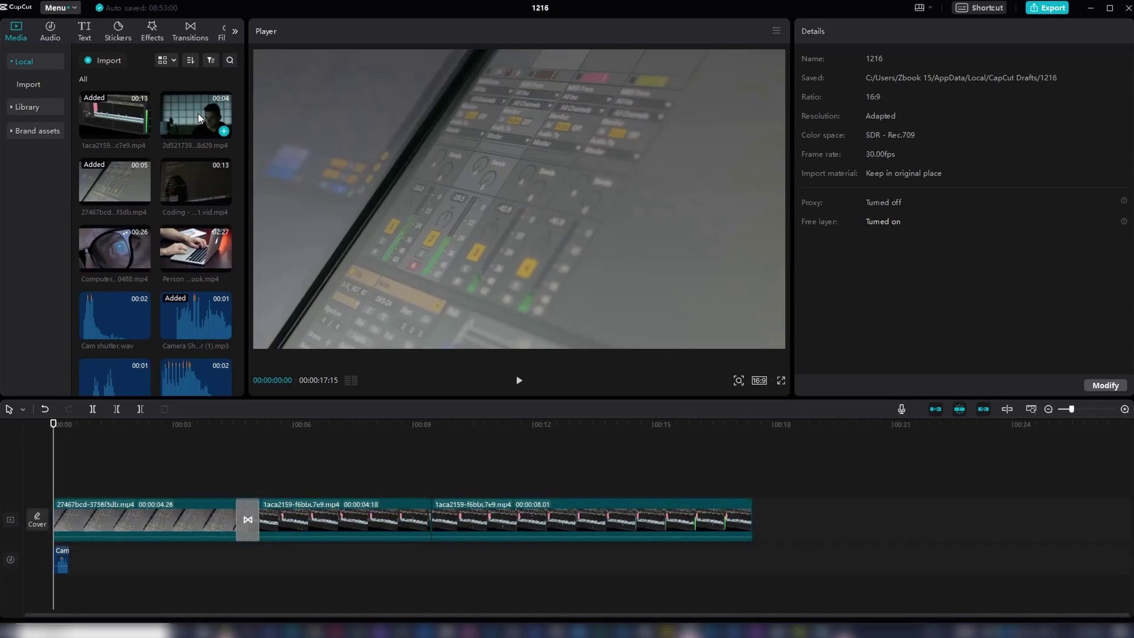
- Place the Person Working laptop clip on a track above the main clips and remove the 2d521739 overlay
left_click_drag(195, 248, 76, 479)
left_click(401, 440)
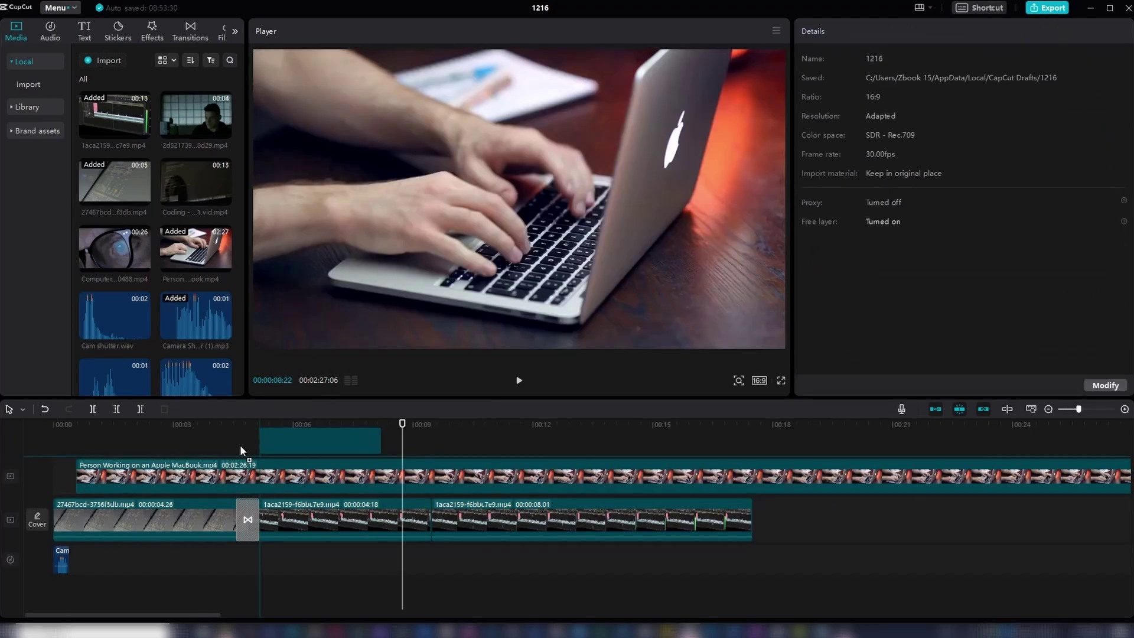
left_click_drag(240, 447, 207, 442)
left_click(248, 486)
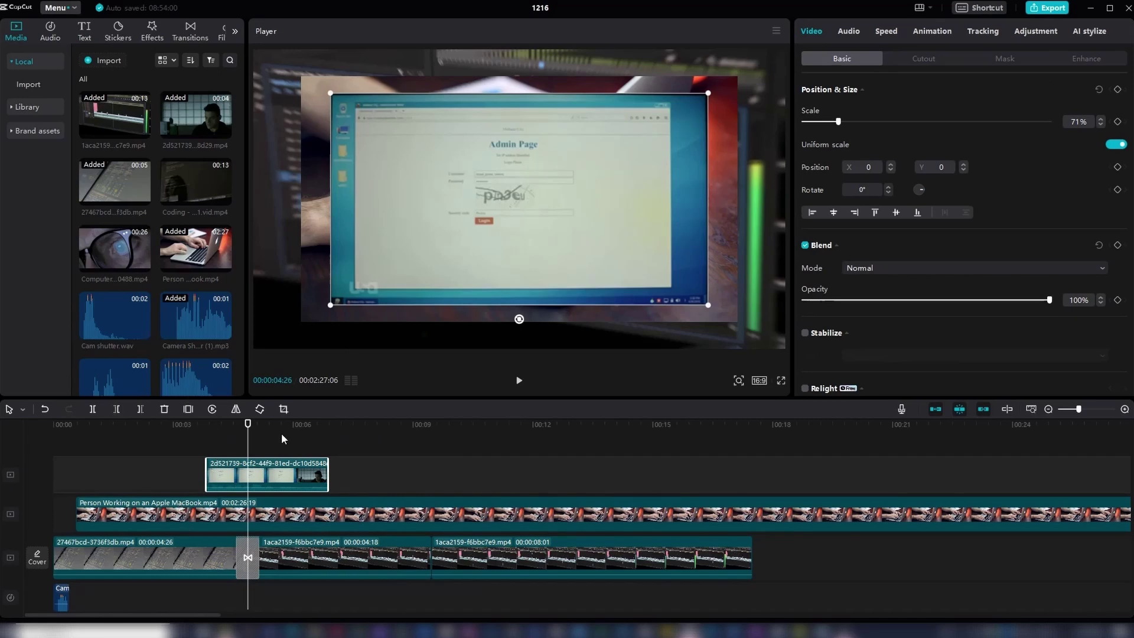
left_click(242, 511)
left_click(185, 451)
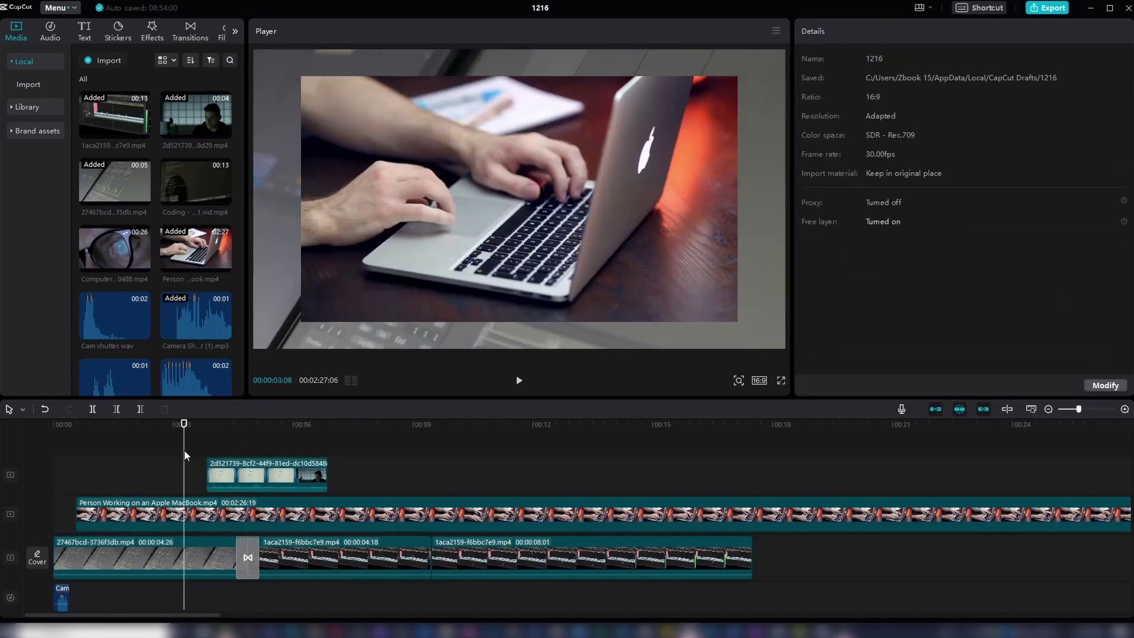
left_click(253, 475)
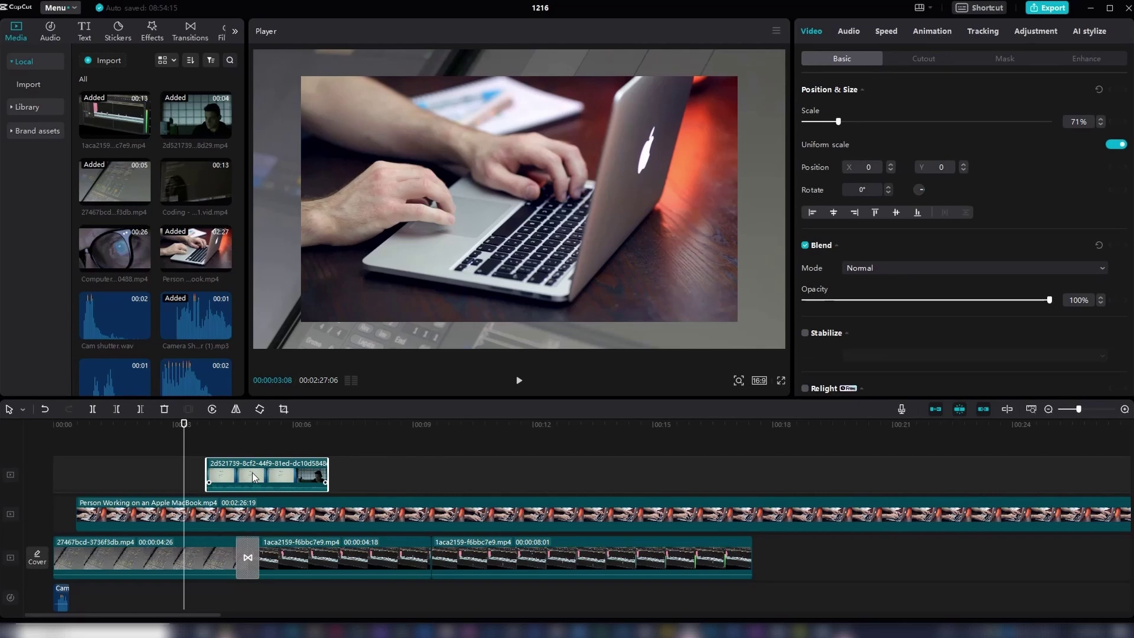
left_click(165, 409)
- Trim the laptop clip at the playhead, slide it to about 5 seconds, and add Vertical Blur II
left_click(426, 478)
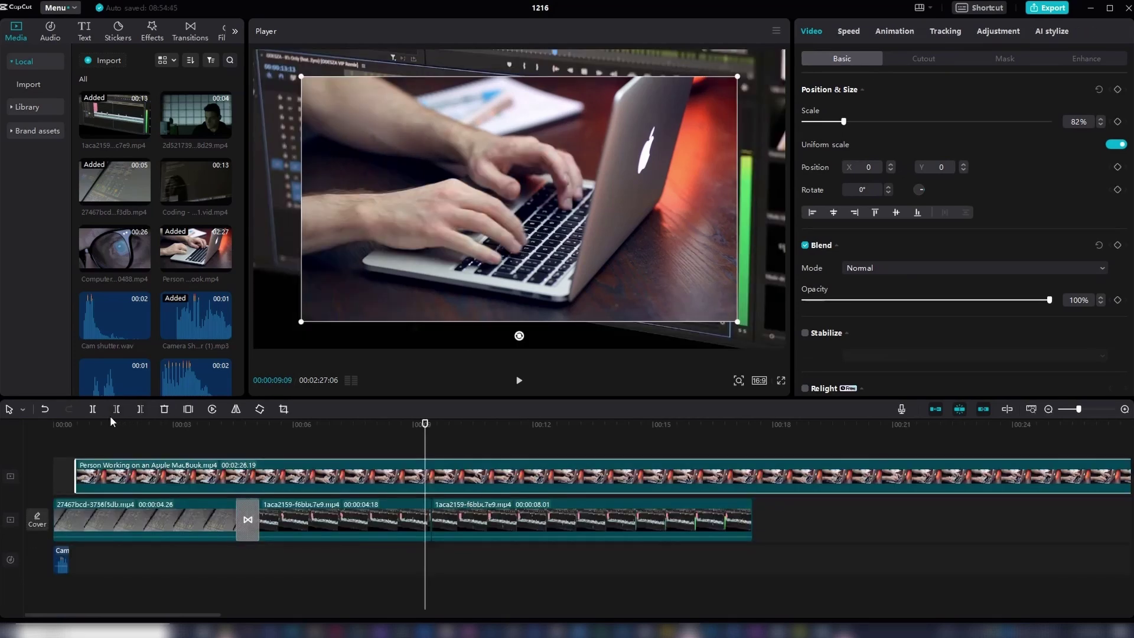
left_click(93, 412)
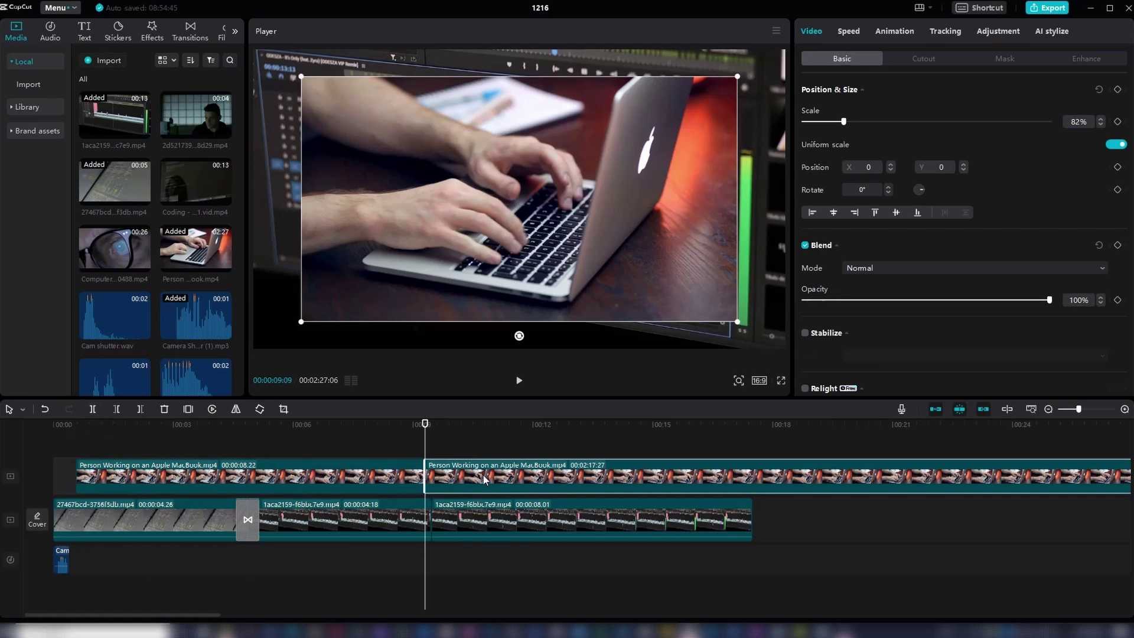
left_click(164, 409)
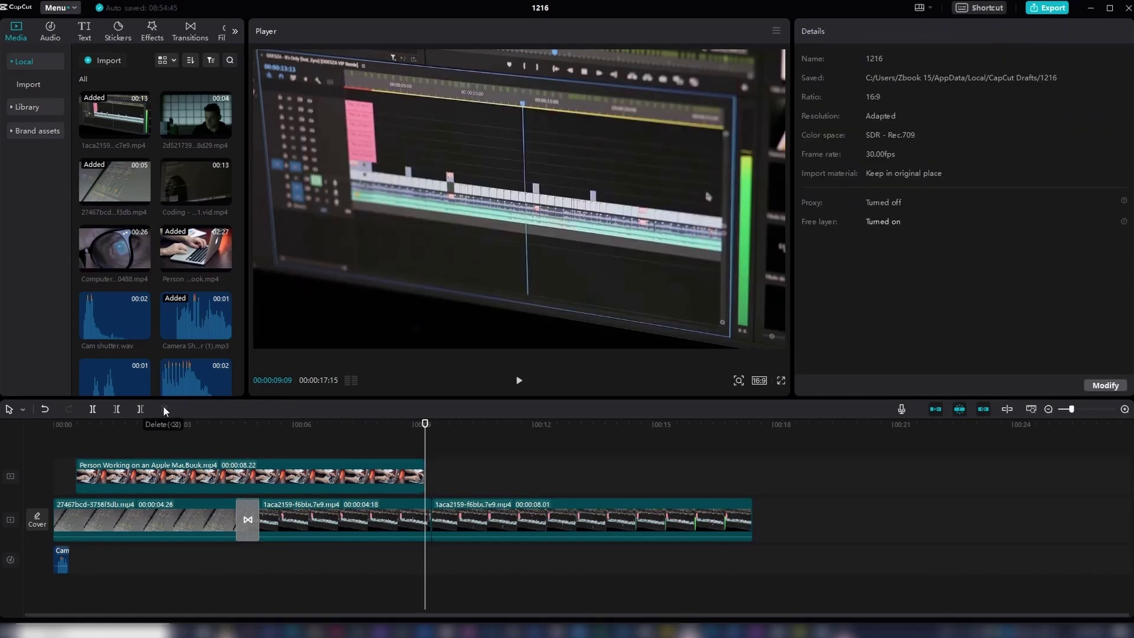
left_click_drag(227, 473, 423, 476)
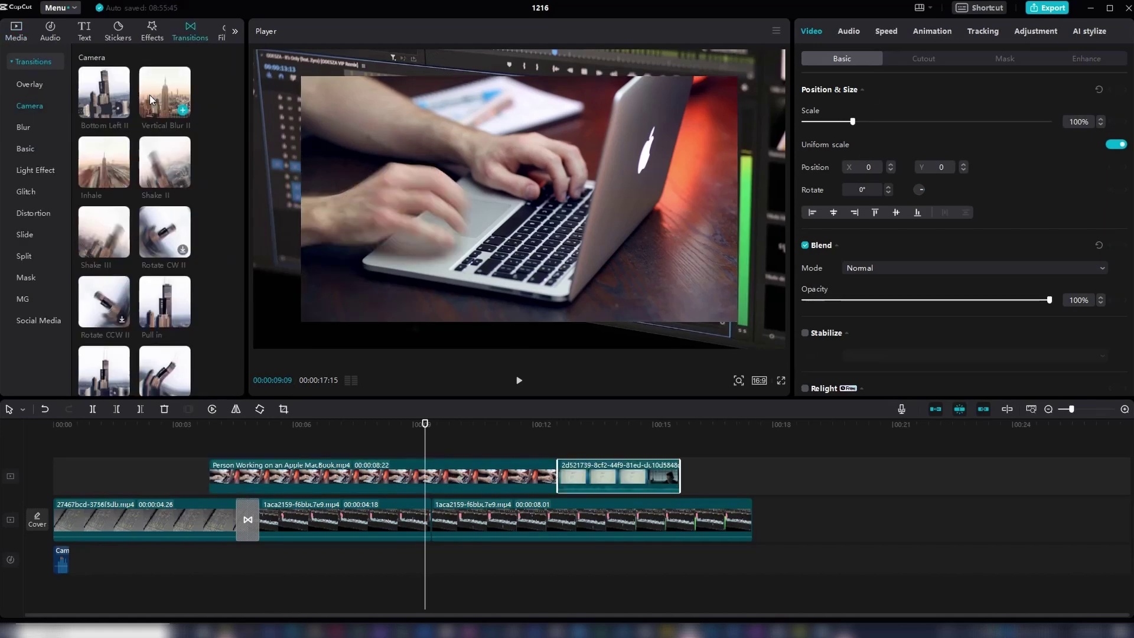
left_click_drag(165, 92, 555, 475)
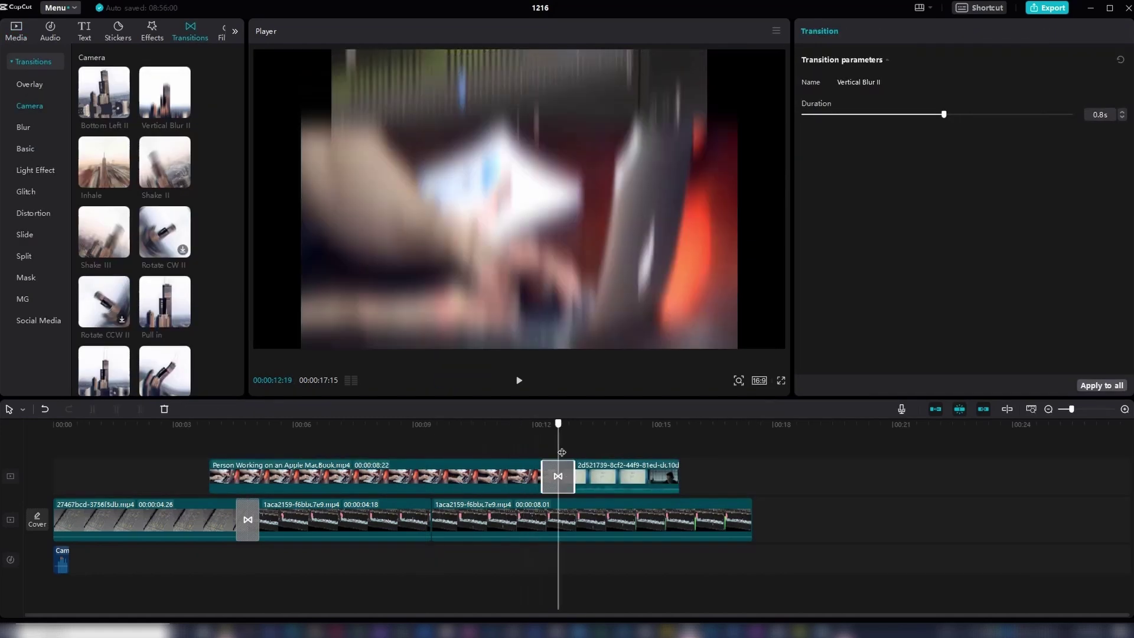
left_click(588, 476)
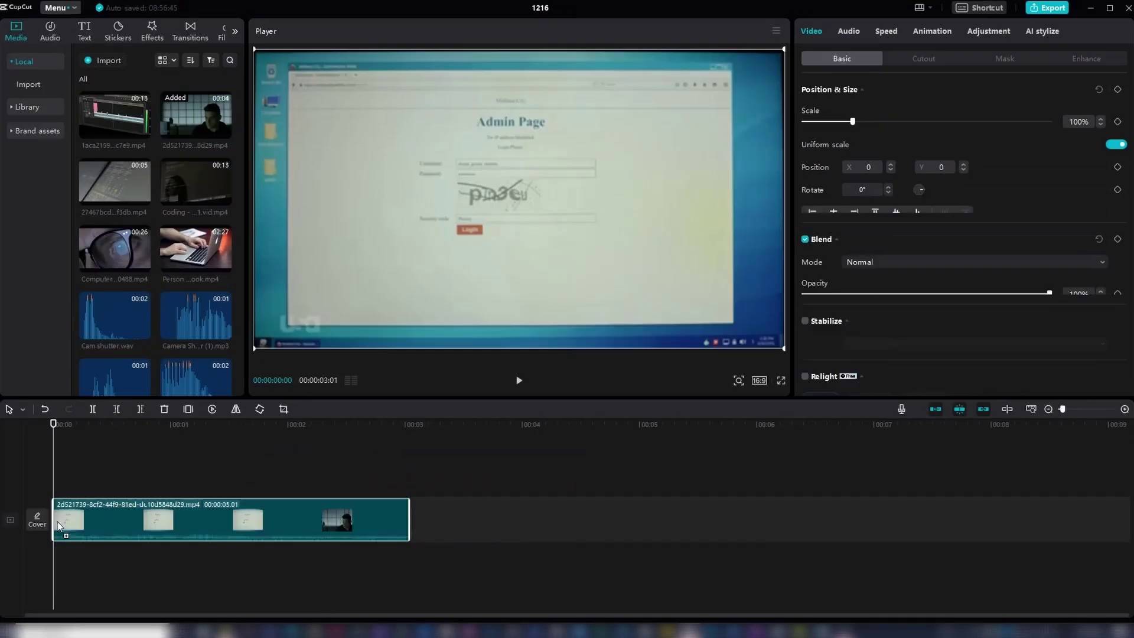
- Mute the clip by turning its volume all the way down
left_click_drag(54, 437, 147, 449)
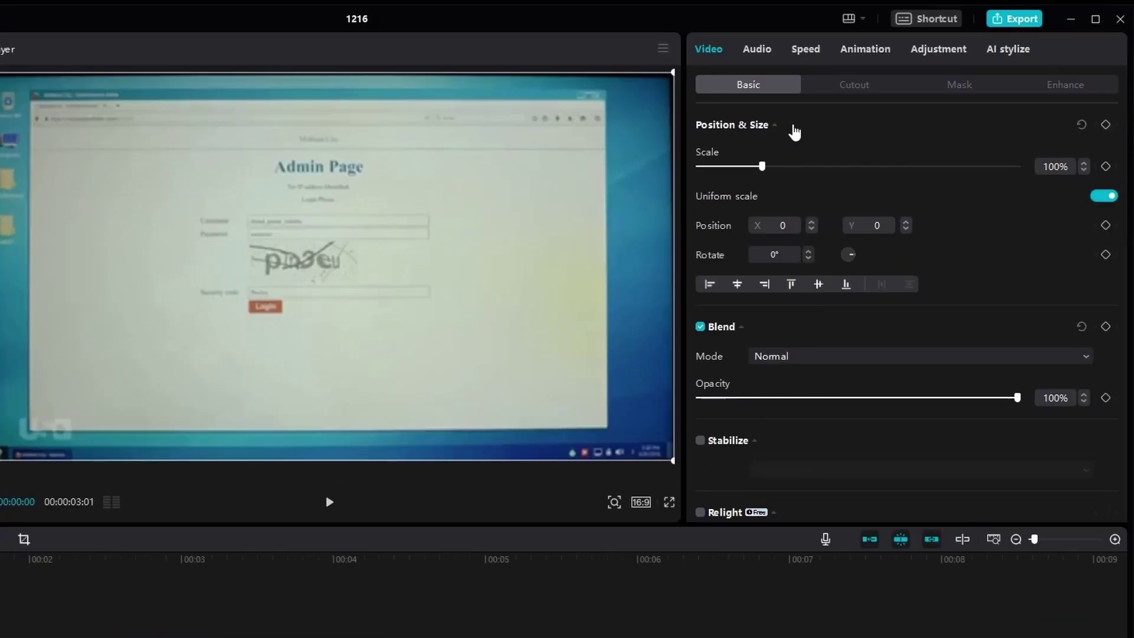
left_click(754, 52)
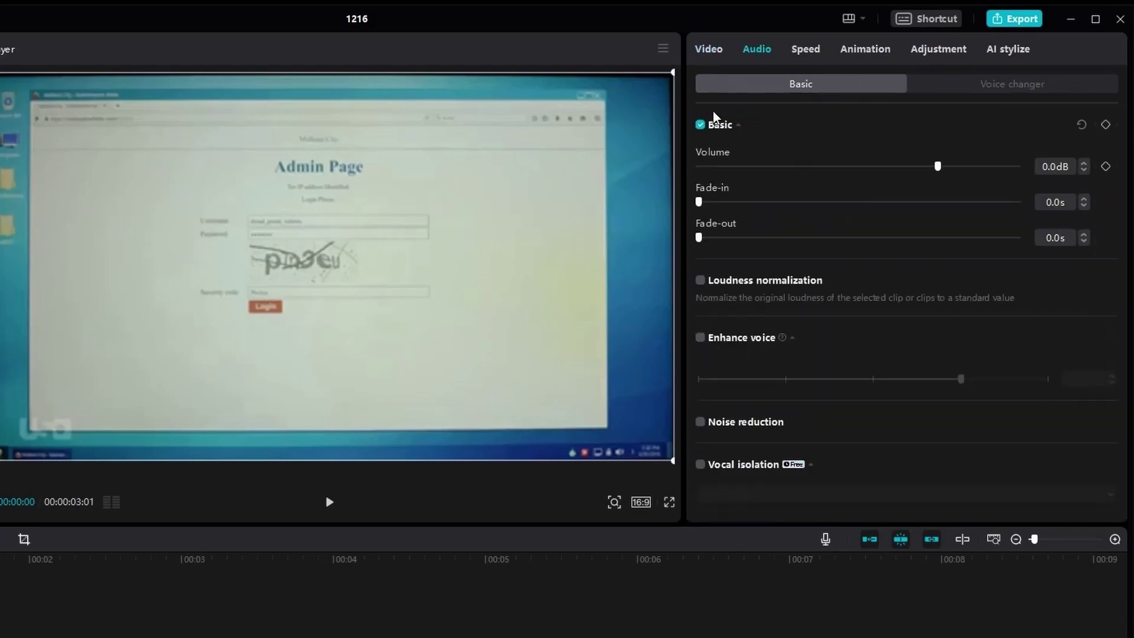
left_click_drag(841, 167, 686, 195)
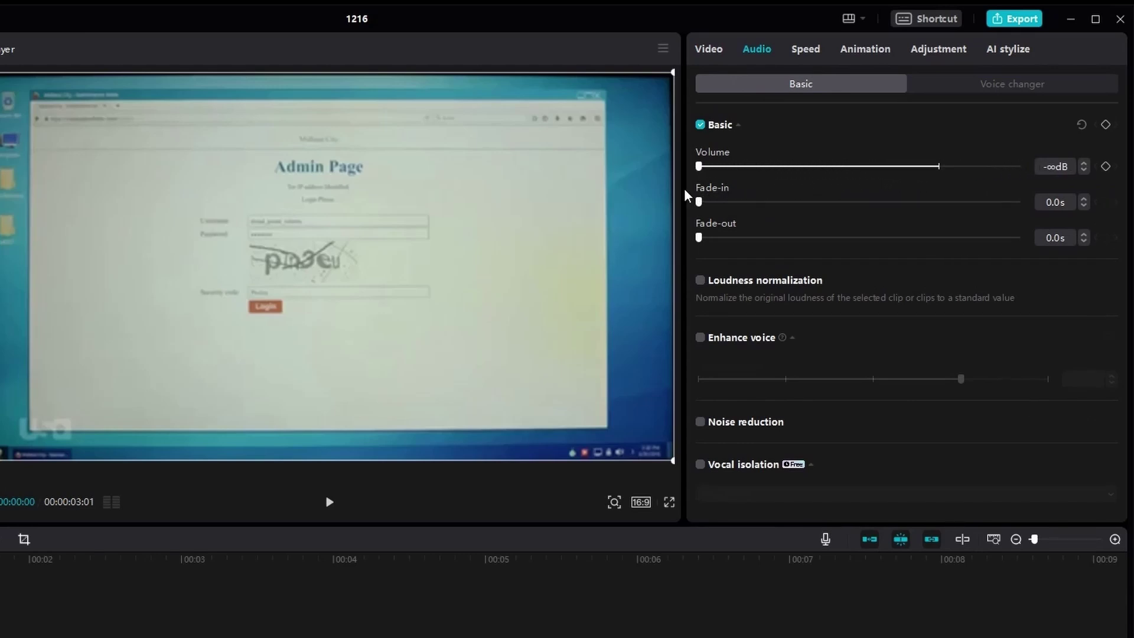
- Give the clip a 0.5s Slide Up entrance animation and bring up its Adjustment settings
left_click(804, 53)
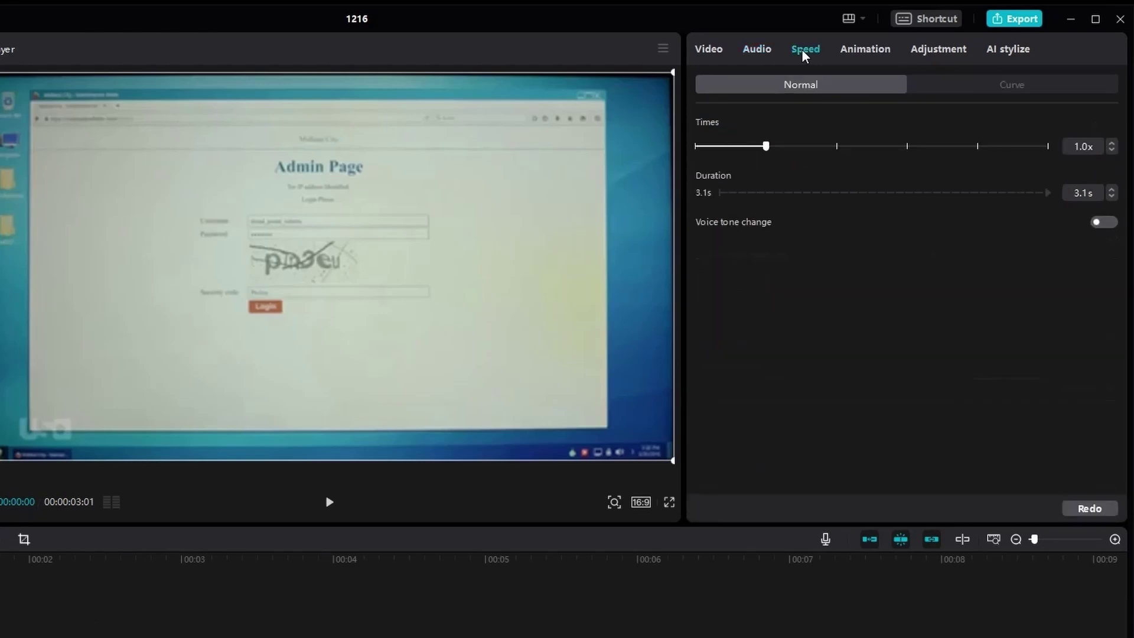
left_click(1002, 89)
left_click(857, 51)
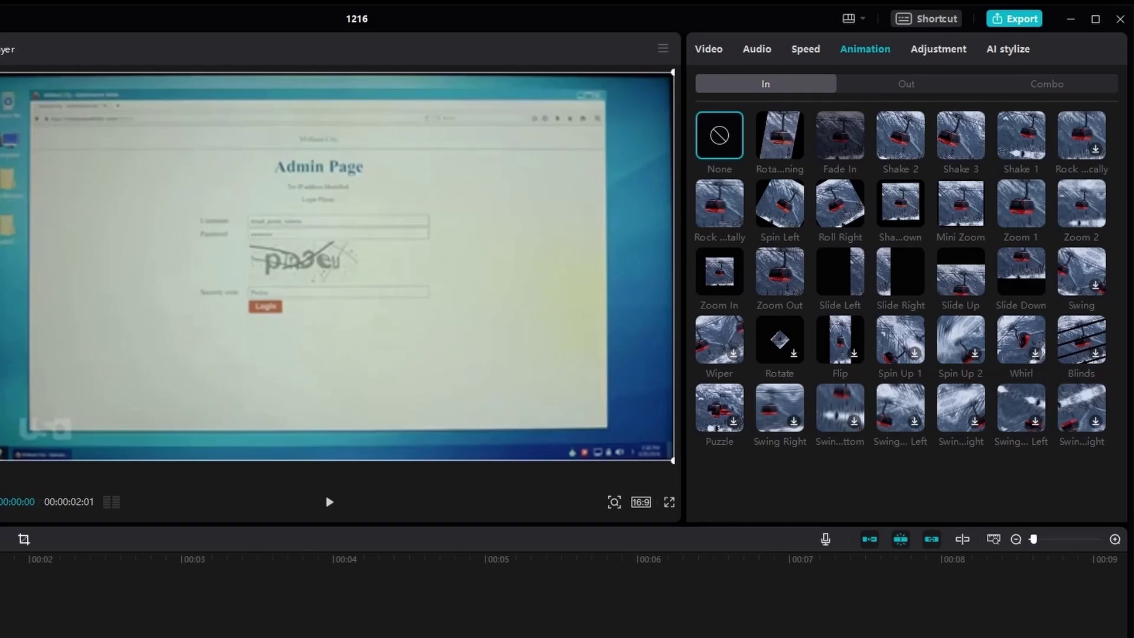
left_click(960, 136)
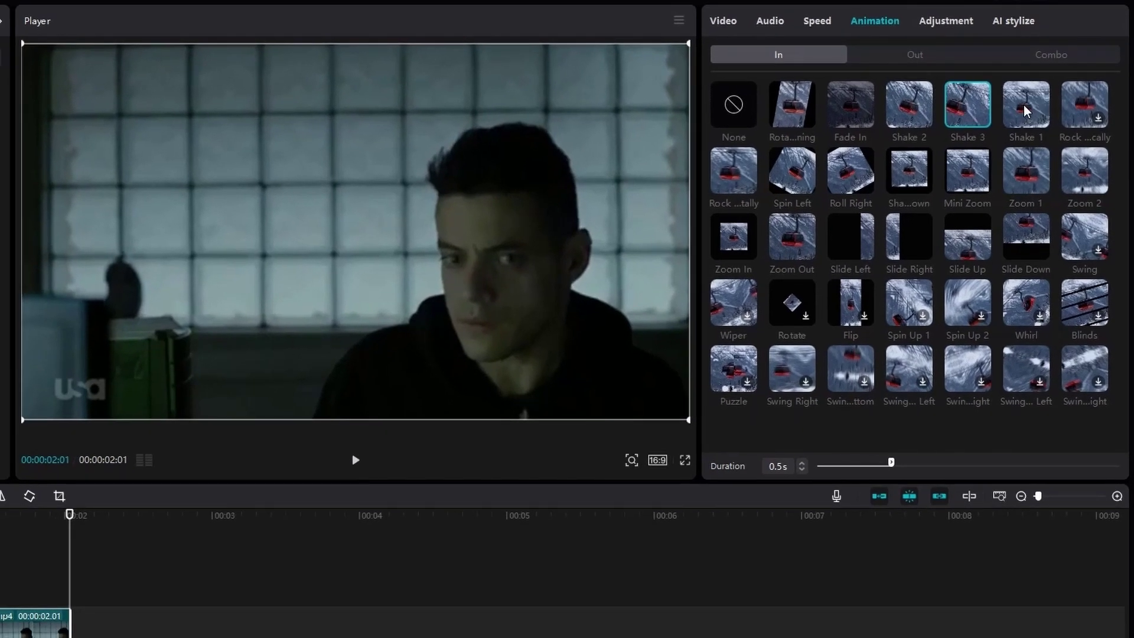
left_click(954, 247)
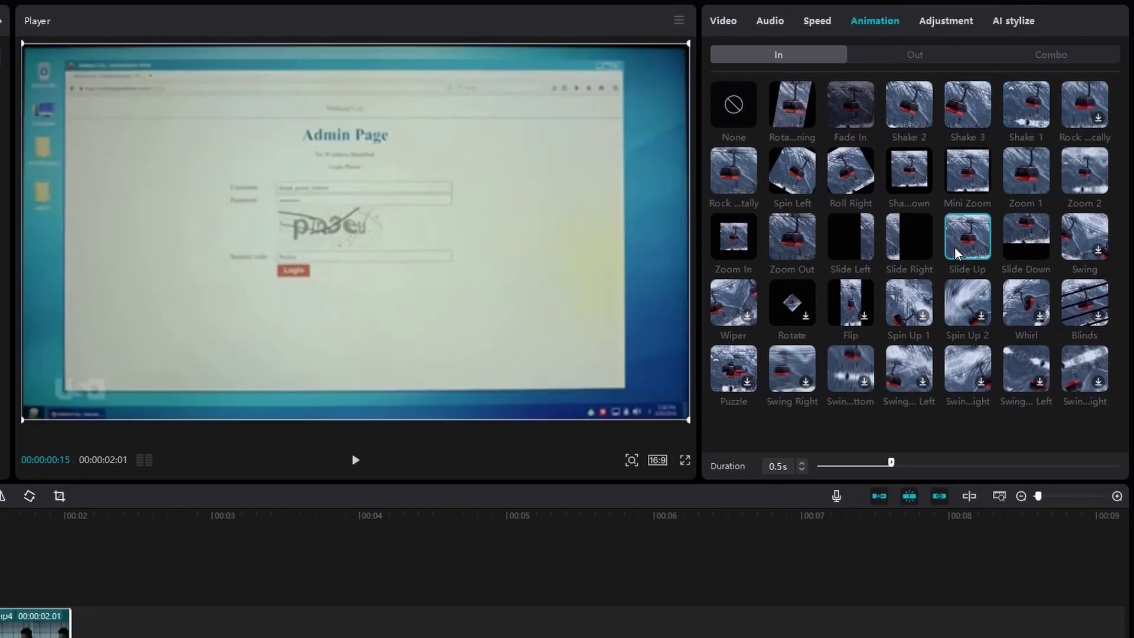
left_click(944, 21)
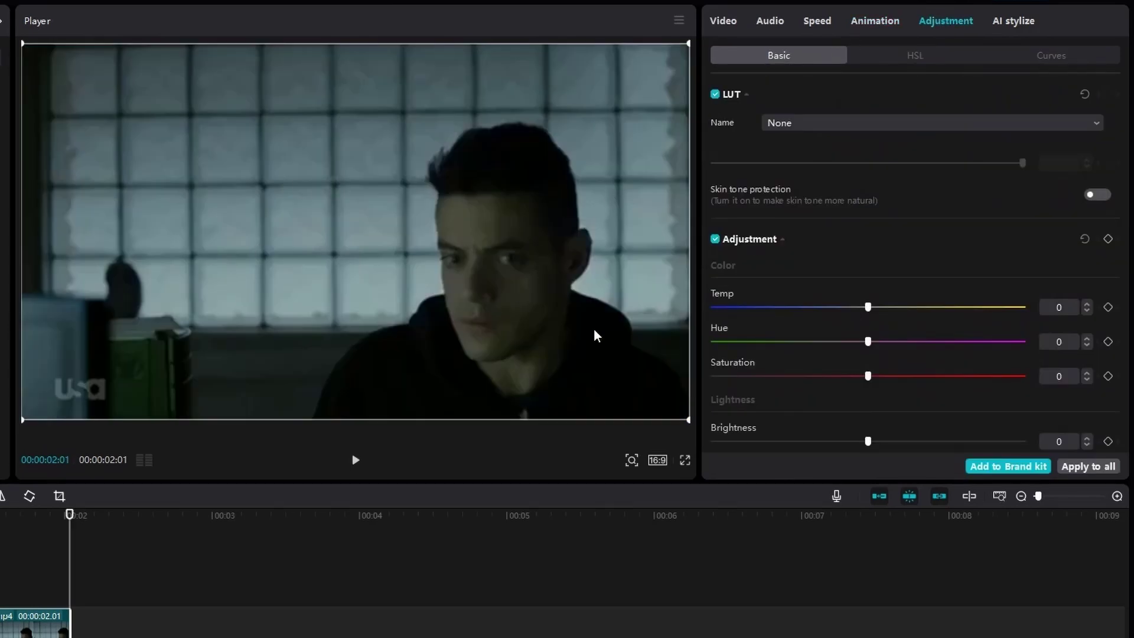
- Drag the Basic adjustment sliders to Temp -20, Hue 50, Saturation 25 and Brightness 4 for a cooler tint
left_click_drag(868, 306, 806, 307)
left_click_drag(867, 341, 1043, 343)
left_click_drag(867, 376, 943, 376)
scroll(866, 401, "down", 2)
scroll(866, 401, "down", 2)
mouse_move(868, 260)
left_mouse_down()
mouse_move(926, 269)
mouse_move(878, 261)
left_mouse_up()
left_click_drag(868, 295, 1039, 330)
left_click_drag(868, 364, 979, 364)
left_click_drag(867, 399, 915, 399)
scroll(856, 366, "down", 2)
left_click_drag(711, 341, 800, 341)
left_click_drag(711, 375, 807, 375)
left_click_drag(710, 409, 767, 409)
left_click_drag(868, 444, 791, 444)
scroll(944, 372, "up", 6)
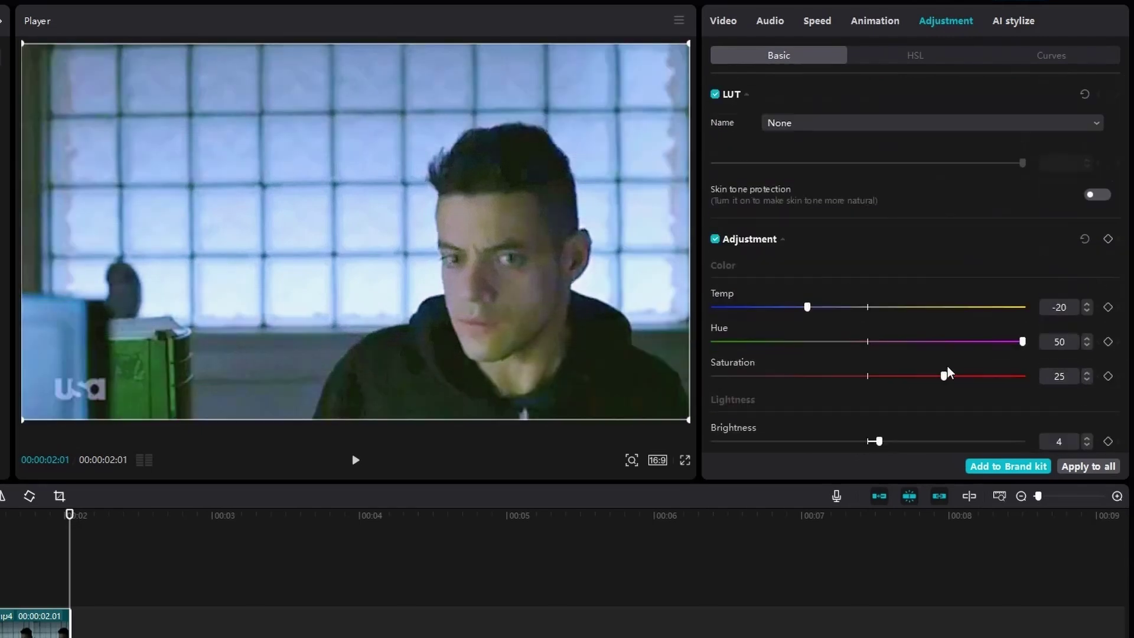